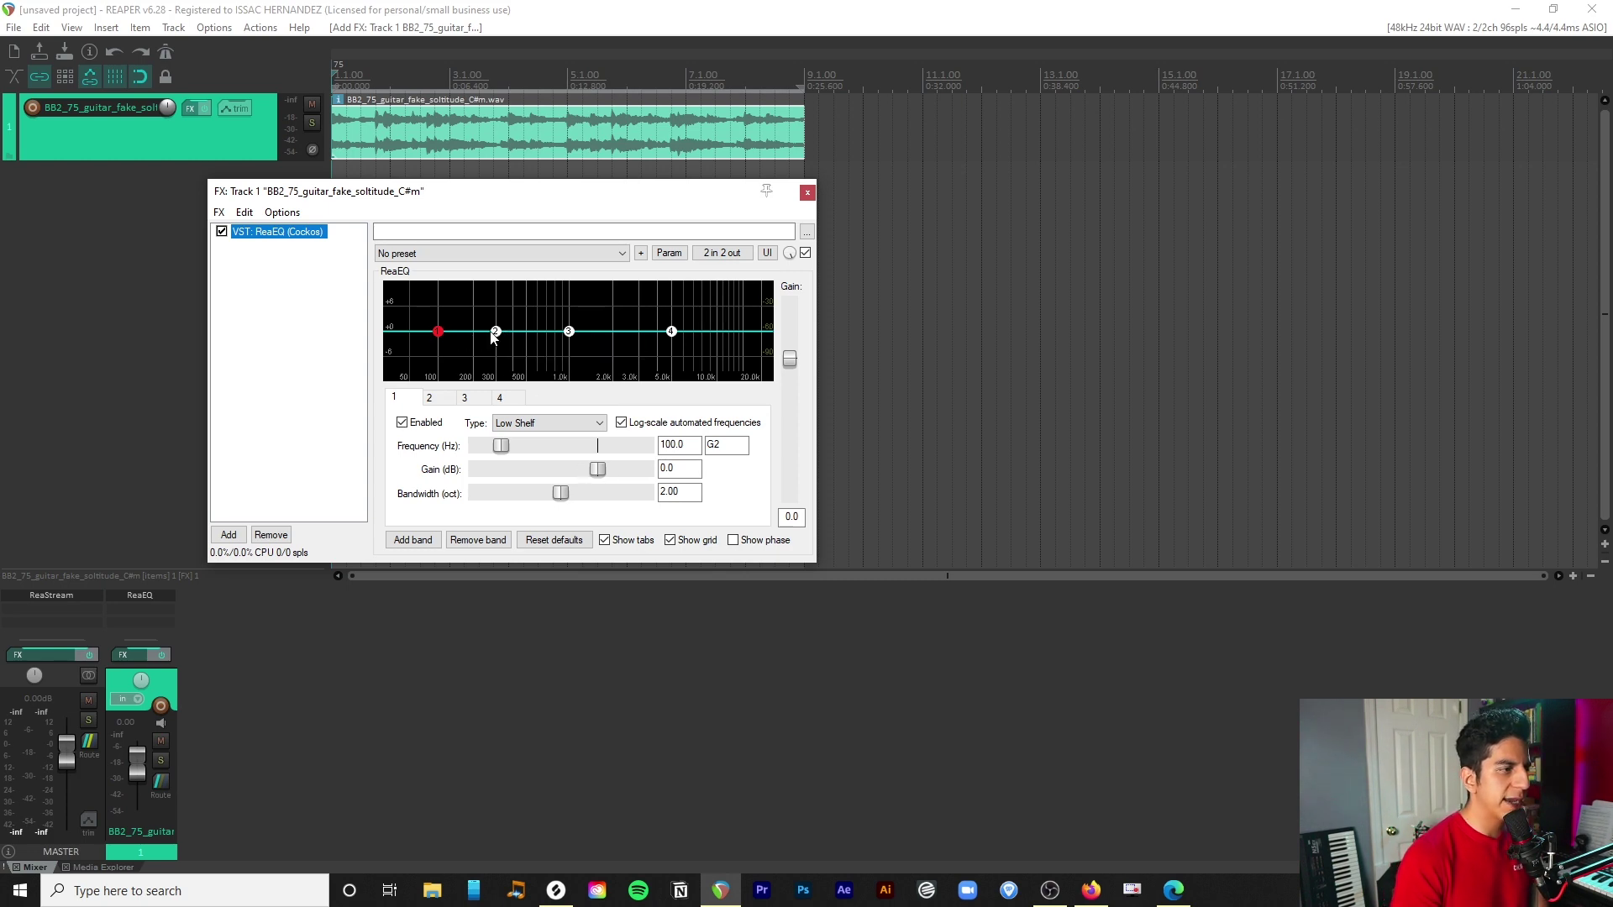
Step: Select the ReaEQ bands one after another to examine each band's filter type and frequency
left_click(496, 333)
left_click(571, 333)
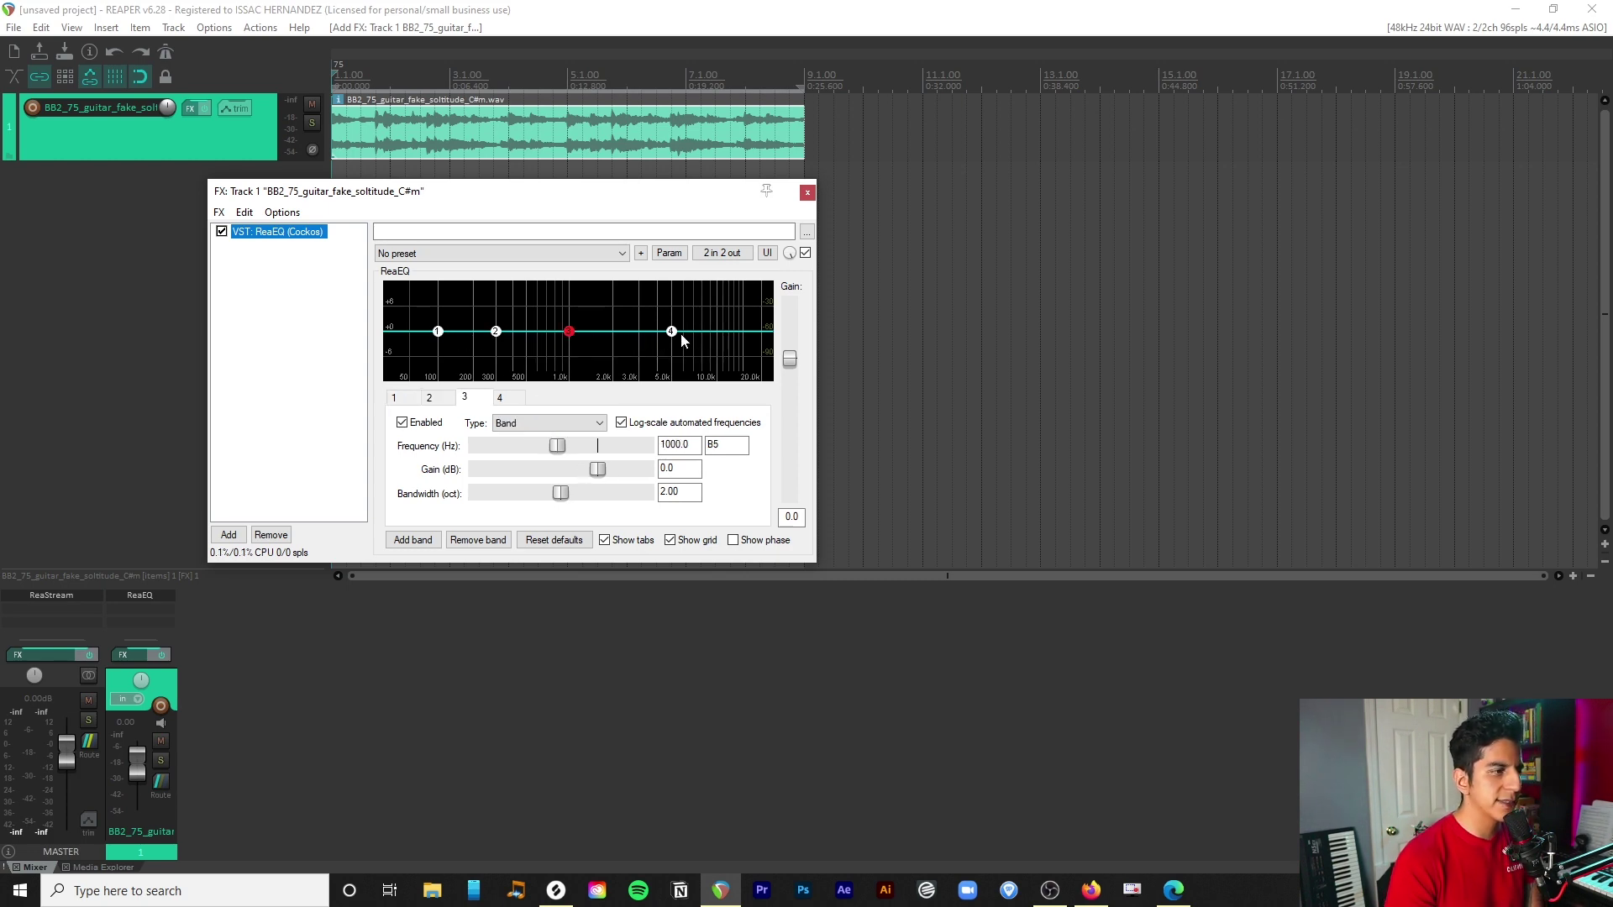
left_click(672, 332)
left_click(438, 333)
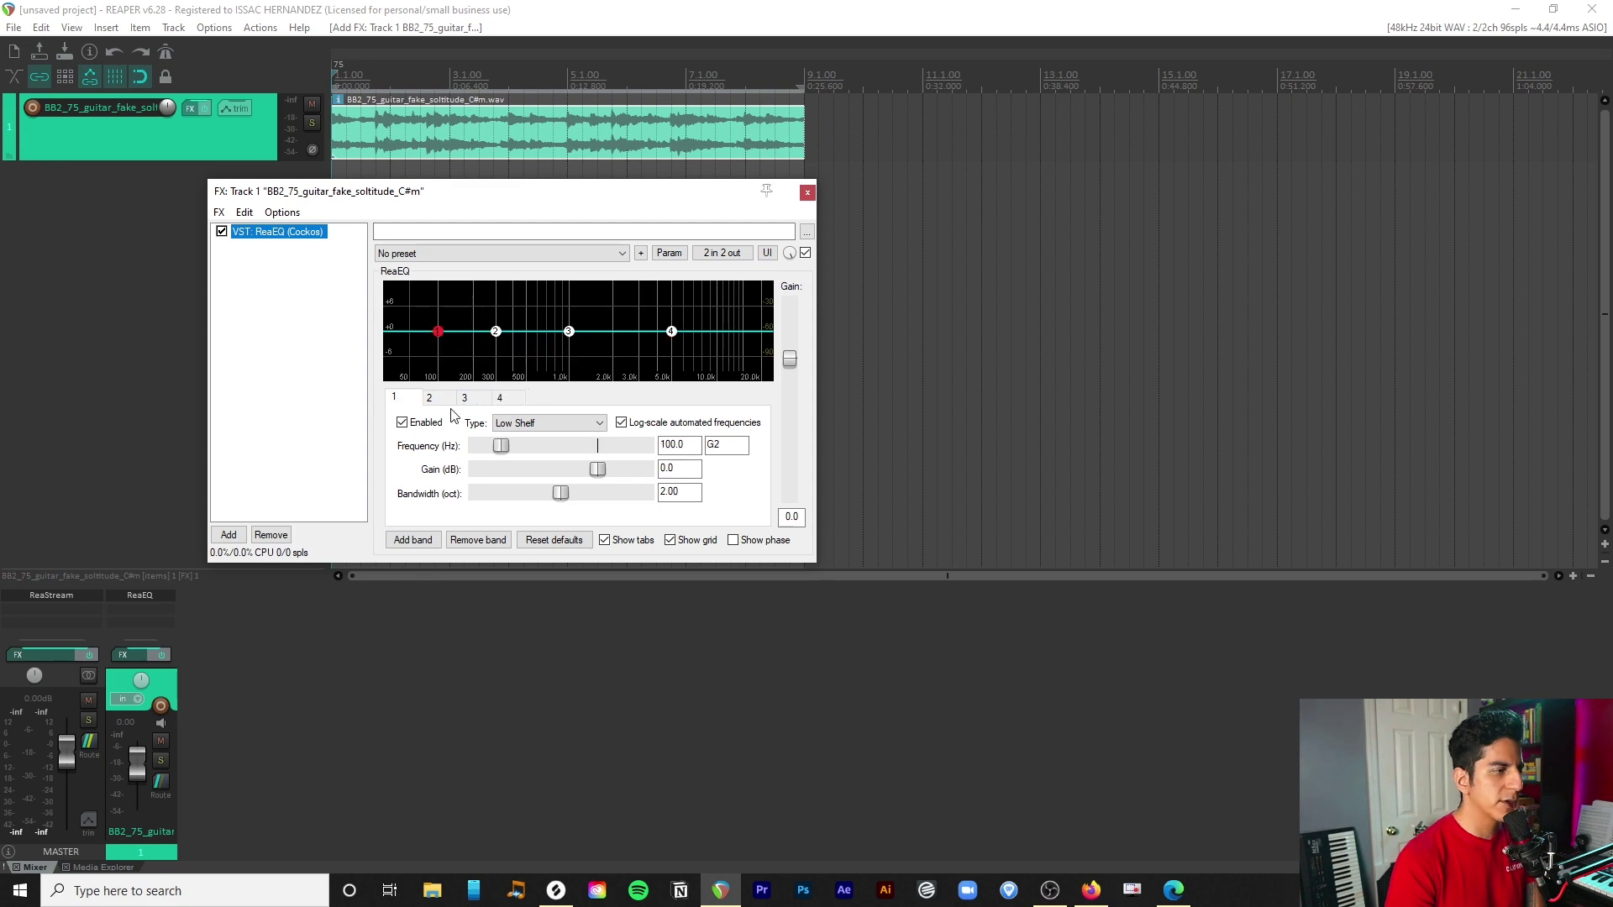
left_click(428, 541)
left_click(427, 541)
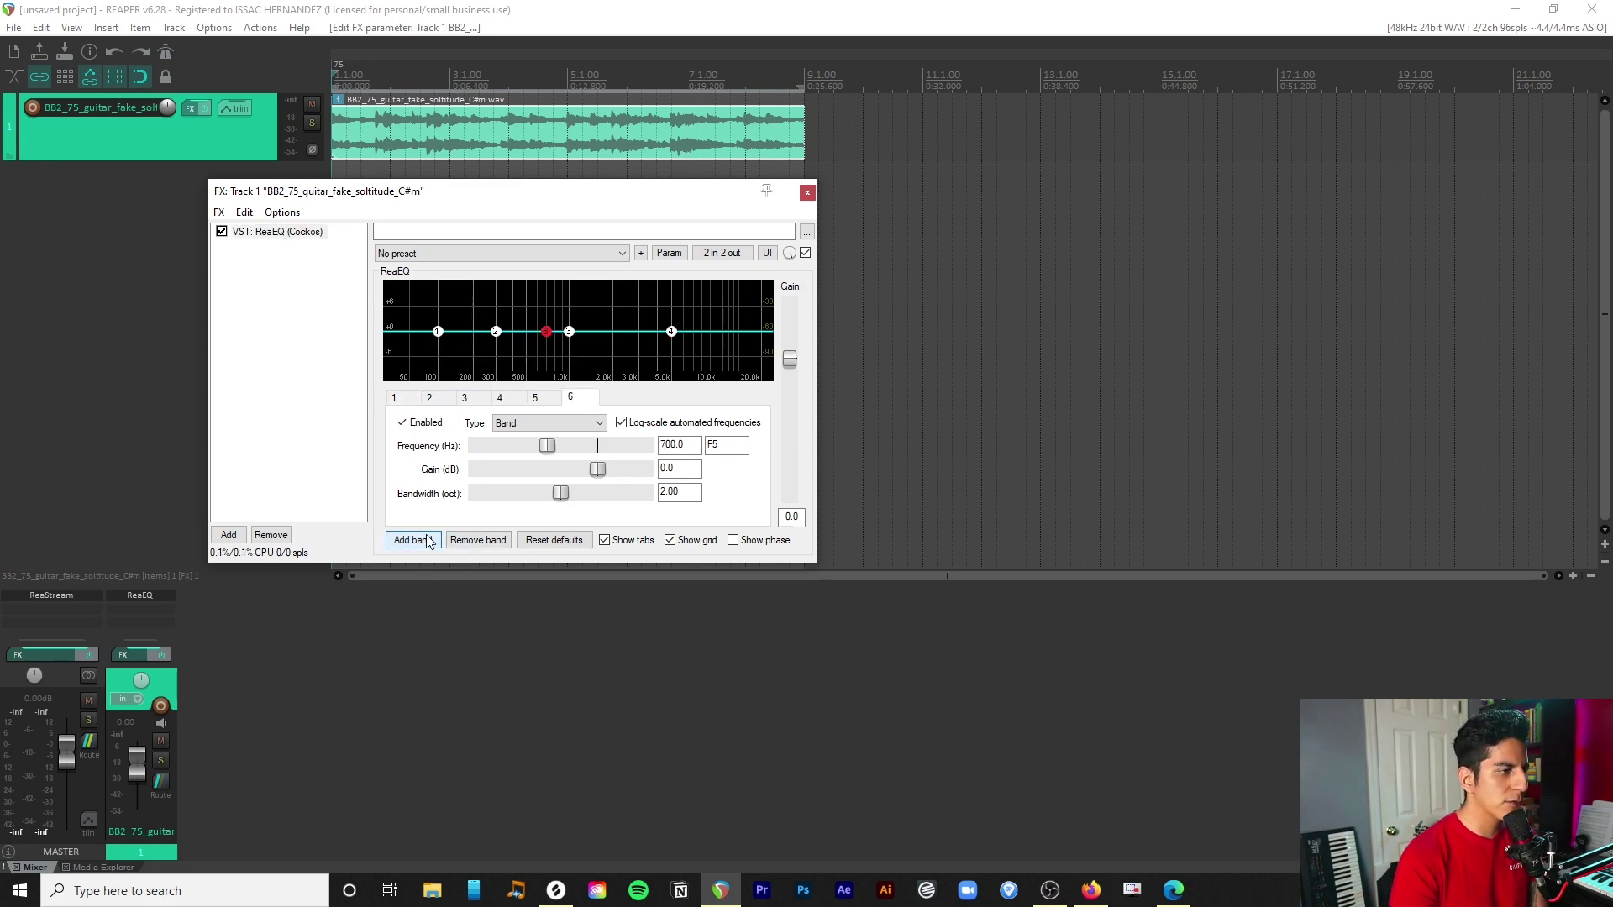
key("ctrl+z")
Step: Remove the 1000 Hz band and the 5000 Hz high shelf from ReaEQ and add two new bands instead
left_click(671, 333)
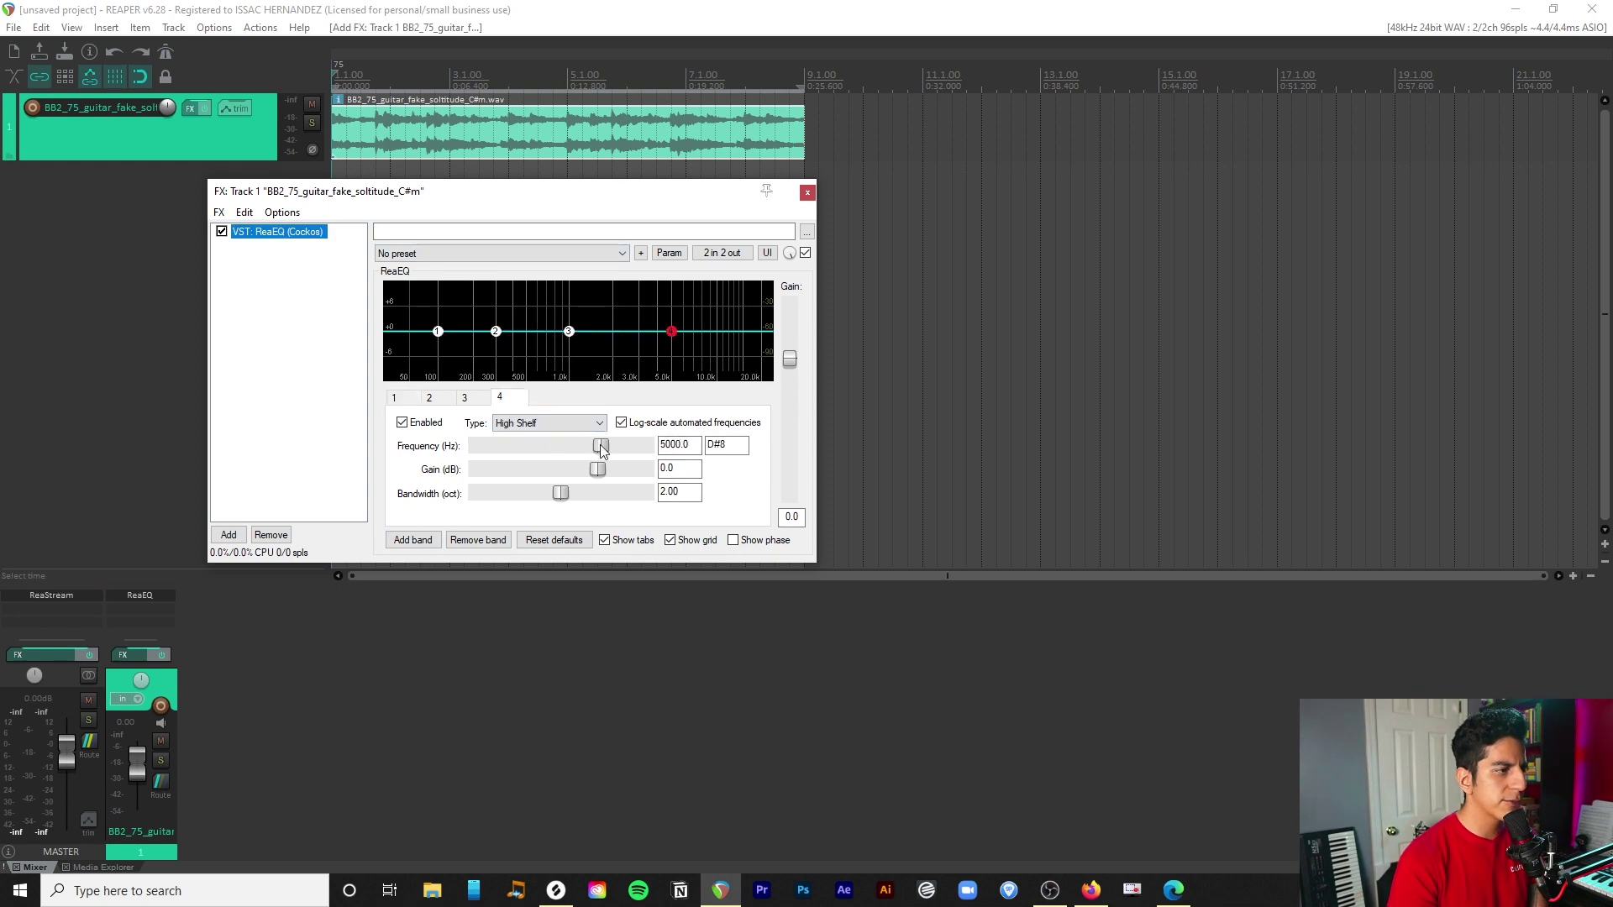
left_click(478, 541)
left_click(491, 547)
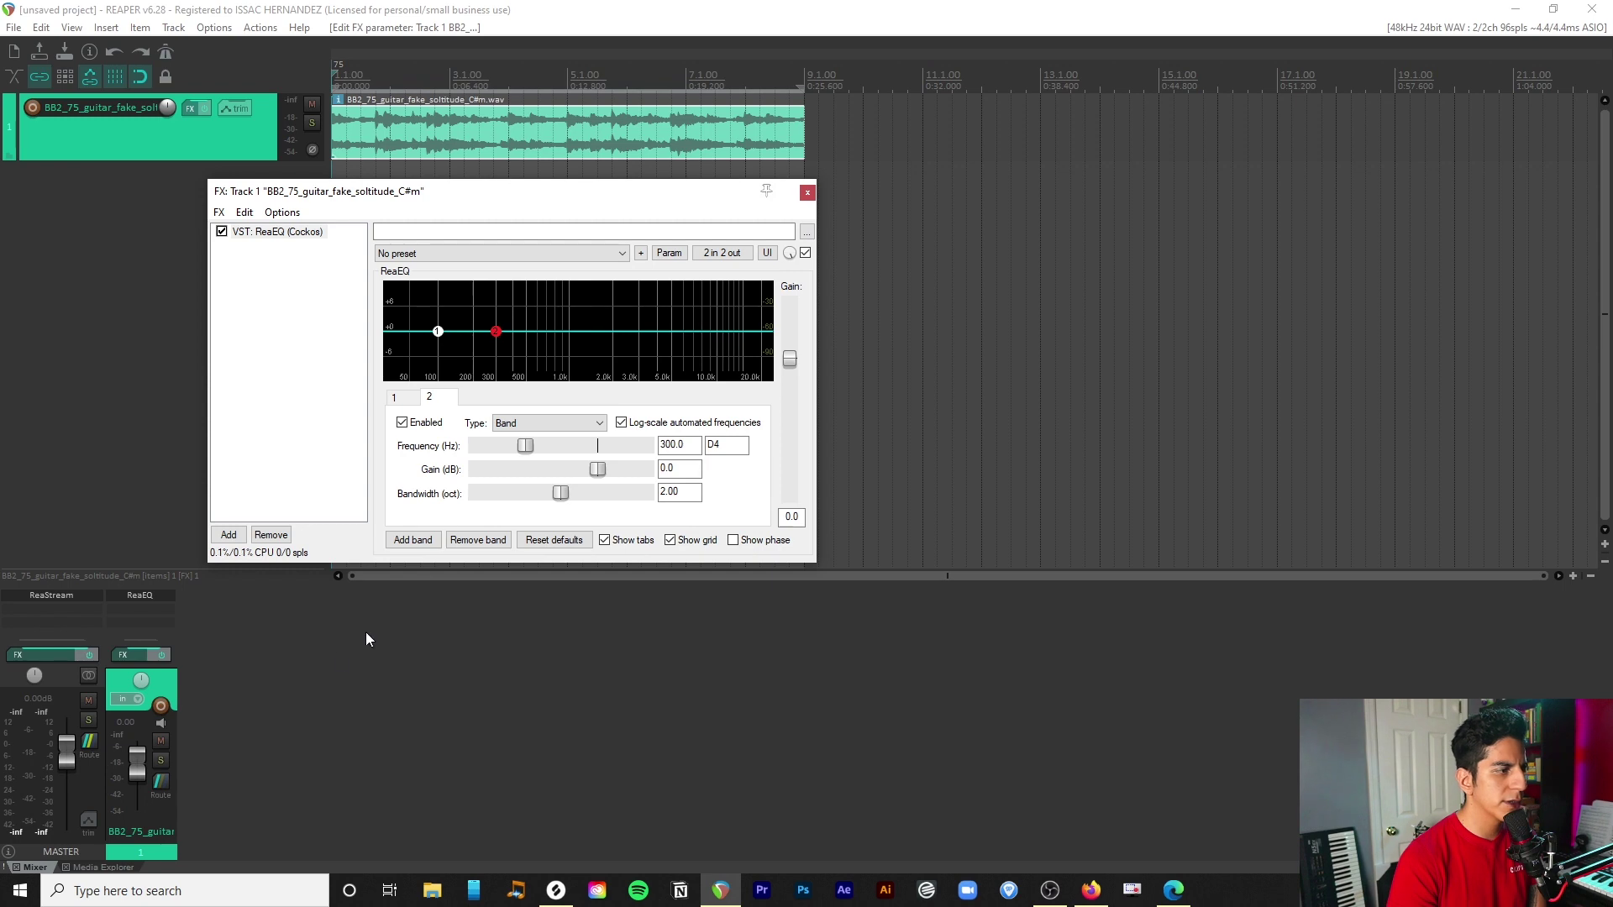
left_click(412, 542)
left_click(411, 542)
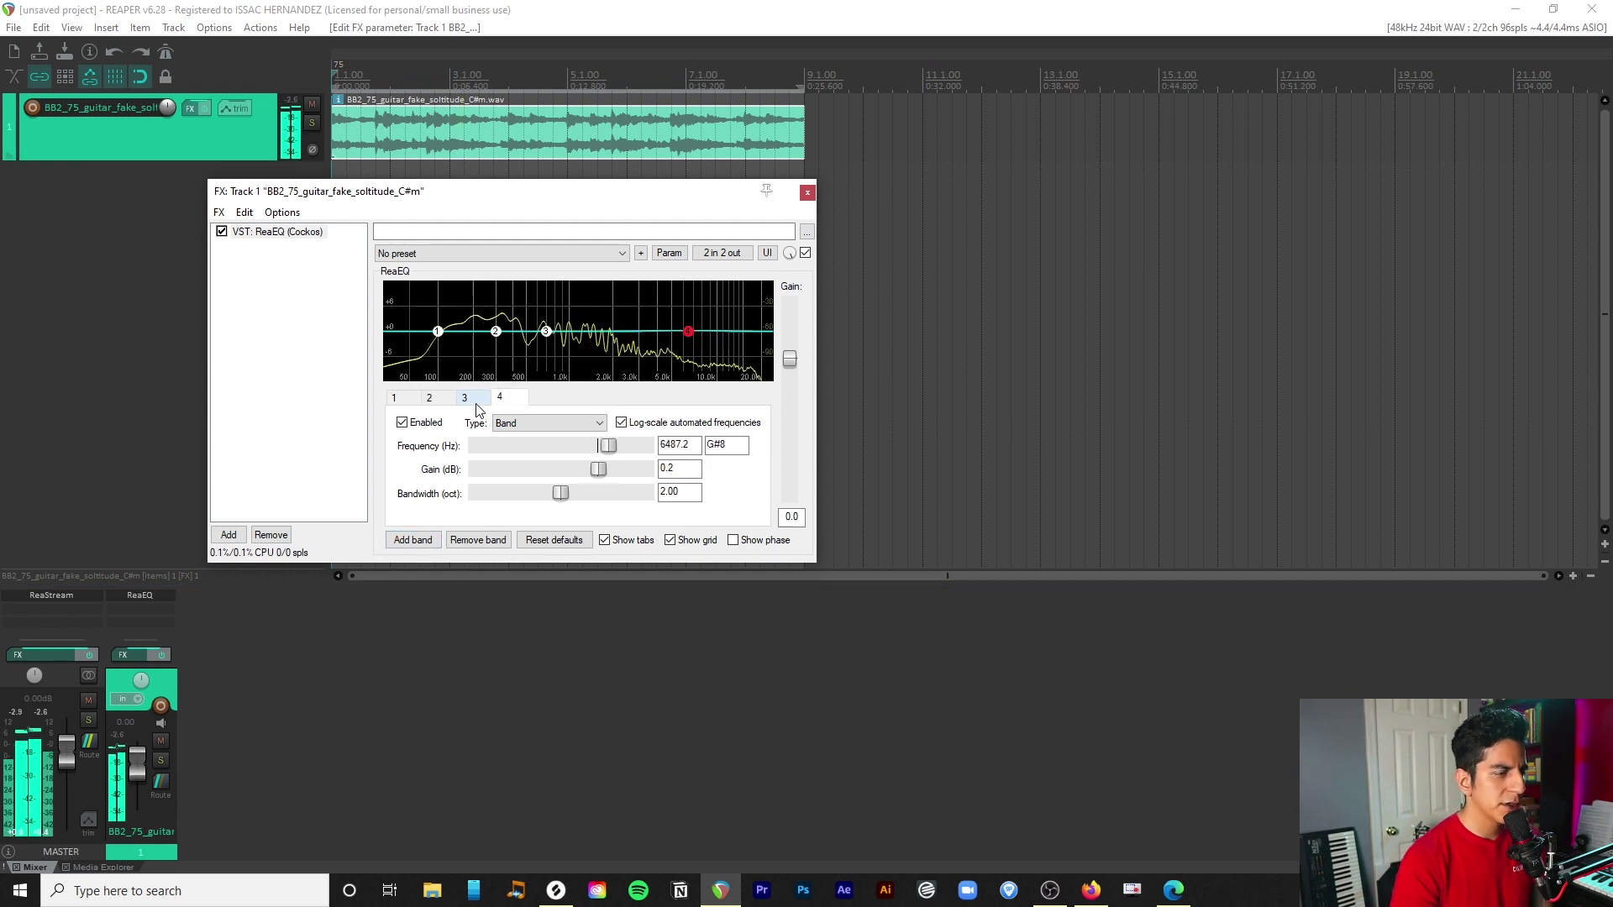
Step: Stop playback and move the two new ReaEQ bands higher, placing band 4 at about 11032 Hz with 0 dB gain
key("space")
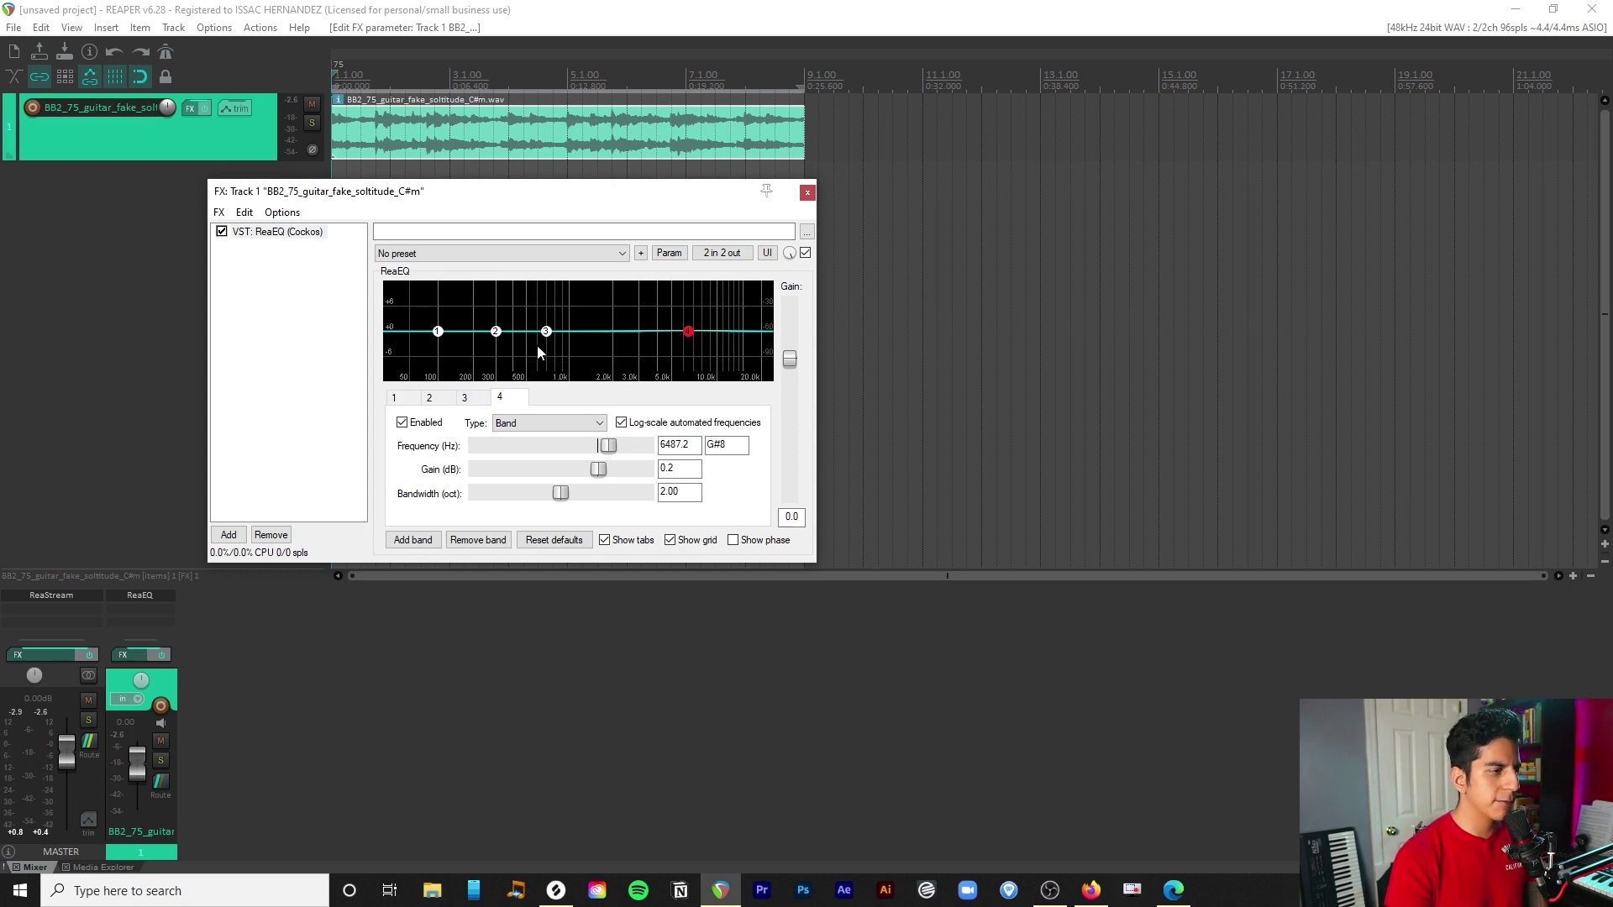
left_click_drag(546, 332, 724, 338)
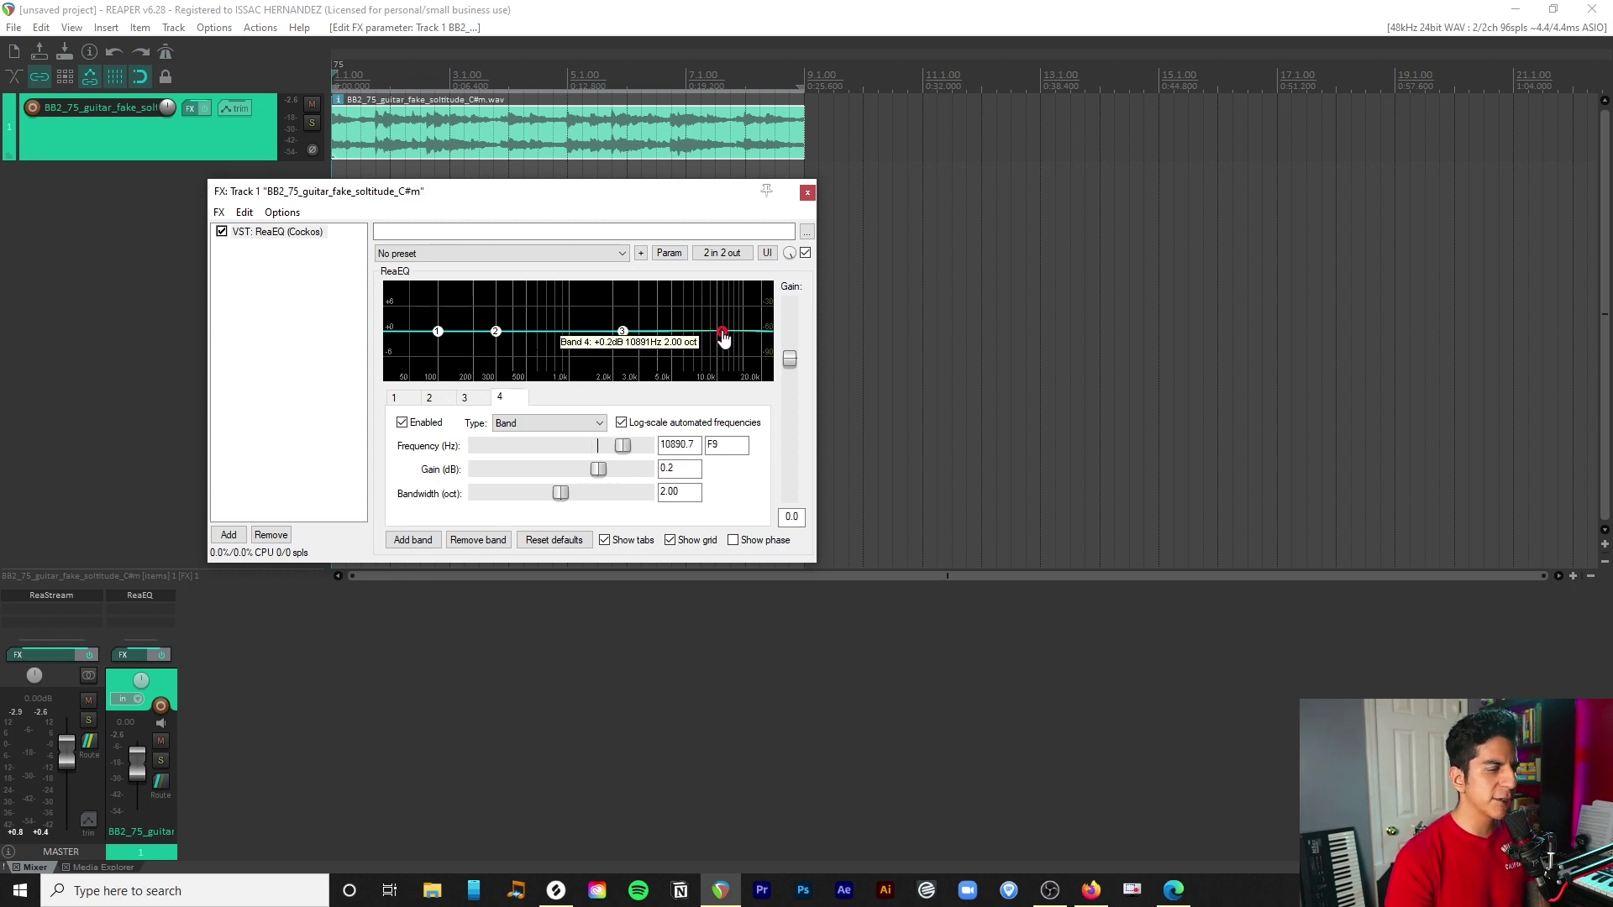
left_click_drag(725, 337, 727, 335)
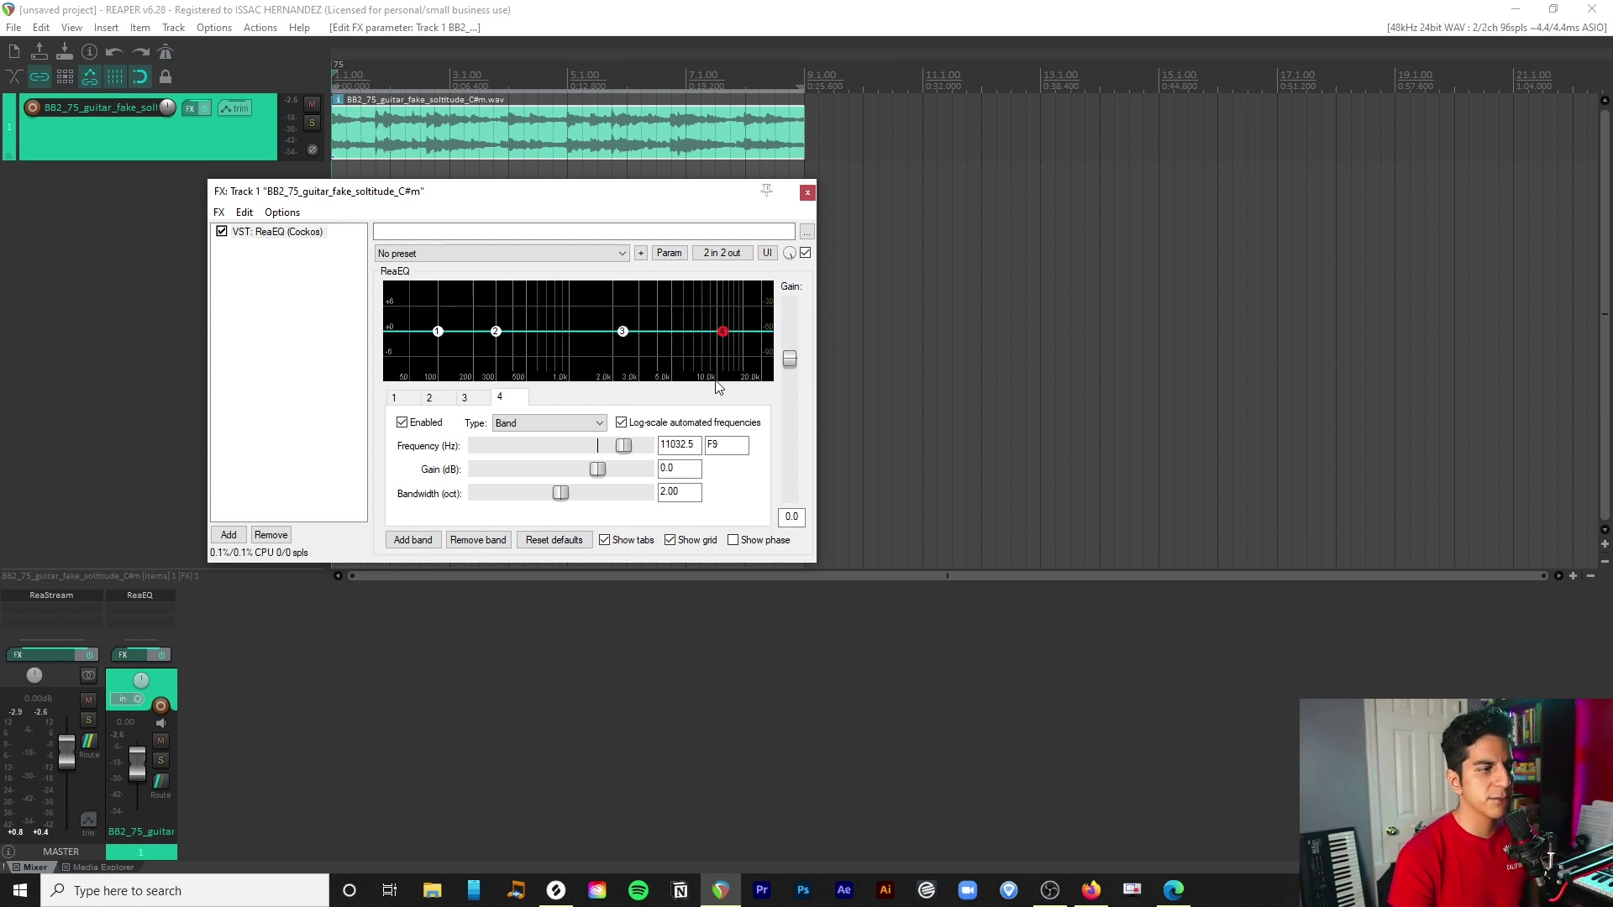
Step: Boost ReaEQ band 3 by about 5.3 dB near 3732 Hz, audition the boost, and vary its bandwidth from 0.06 octaves upward
left_click_drag(622, 331, 659, 309)
key("space")
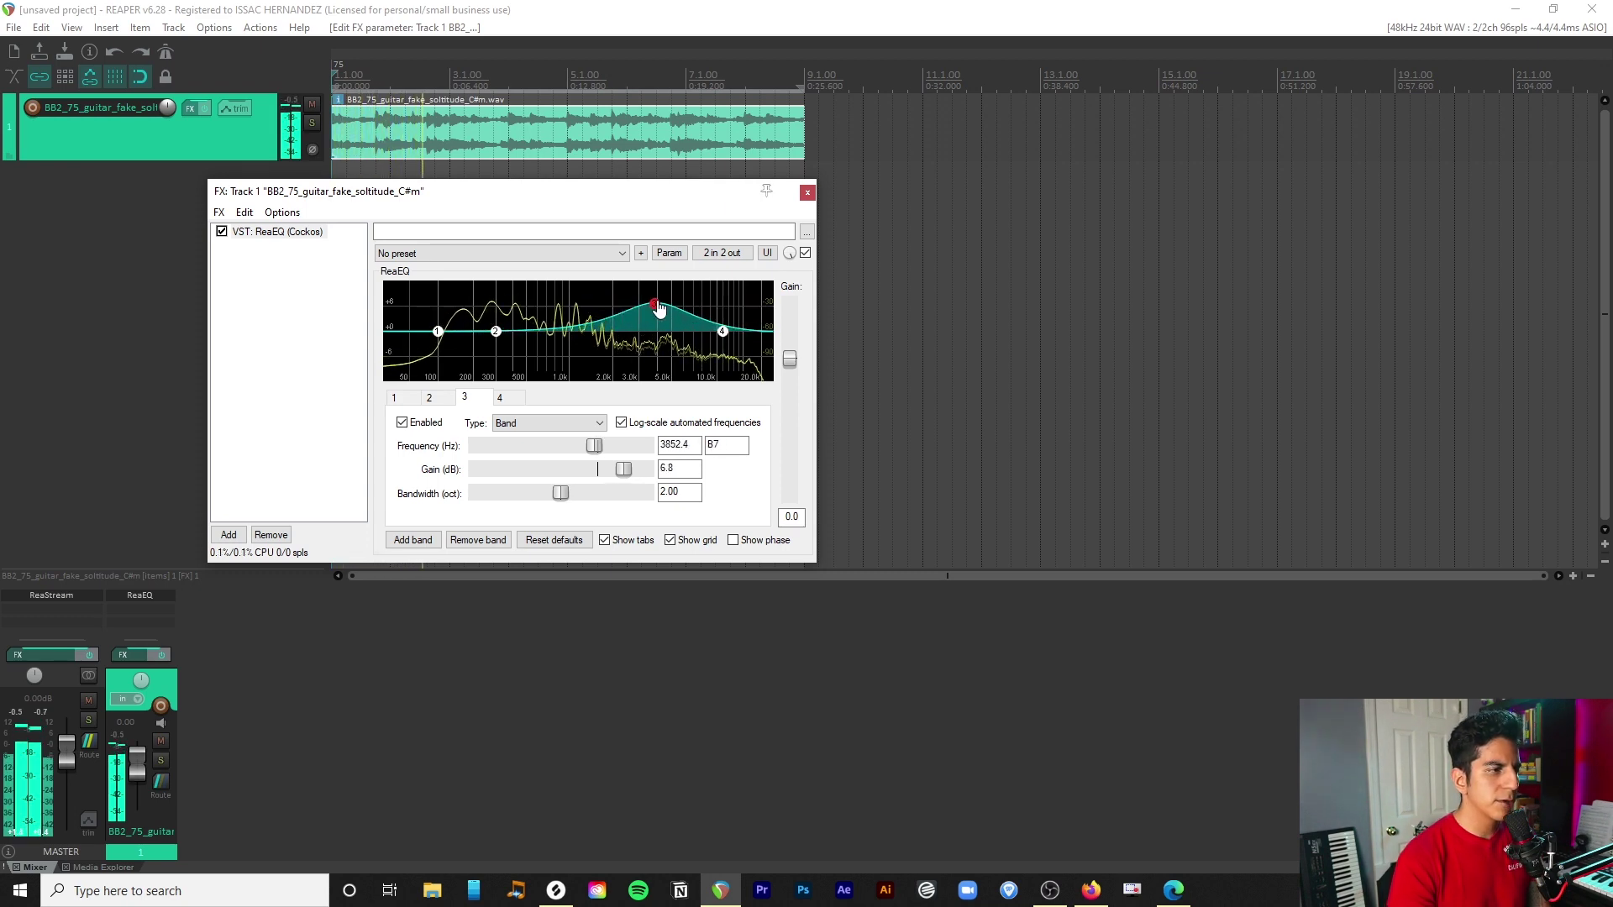
key("space")
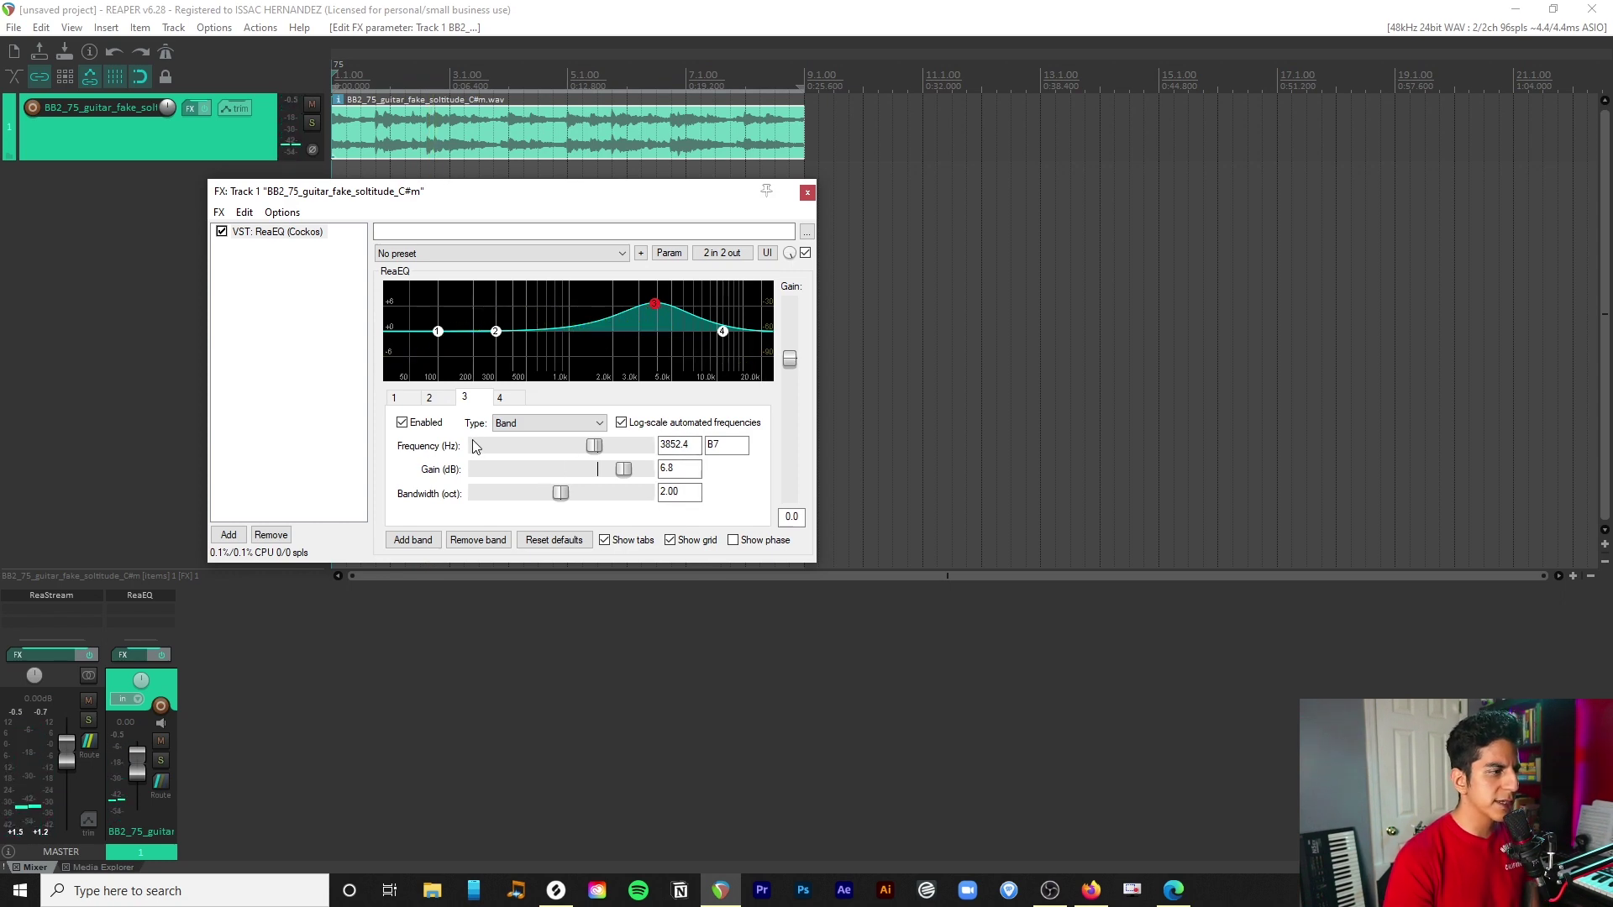
left_click_drag(597, 450, 480, 502)
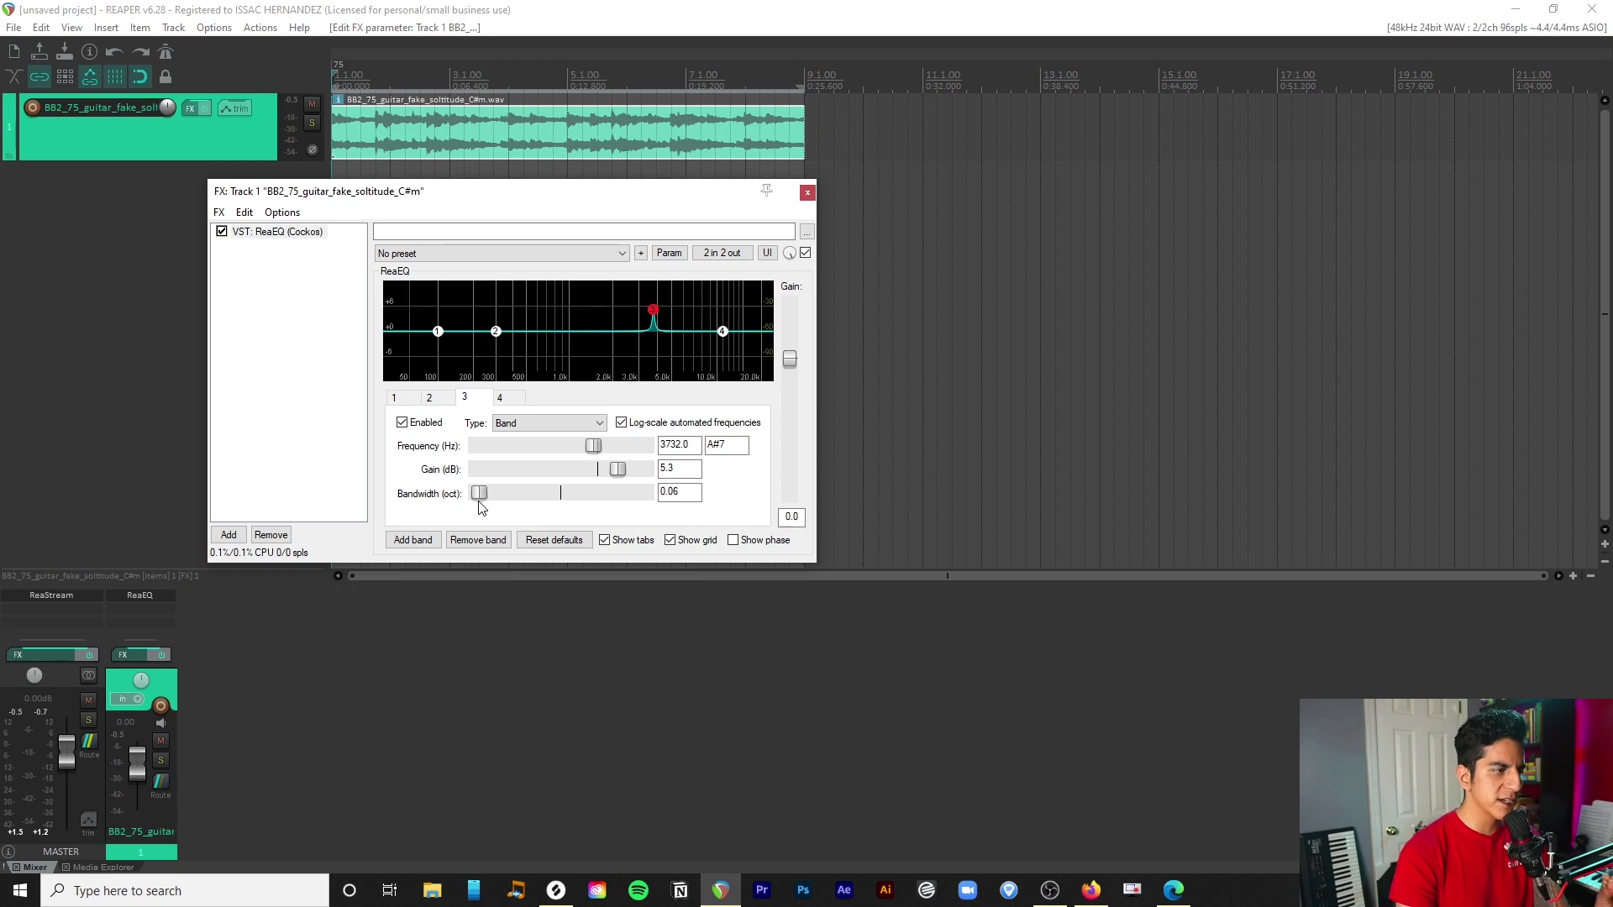
left_click_drag(482, 506, 532, 500)
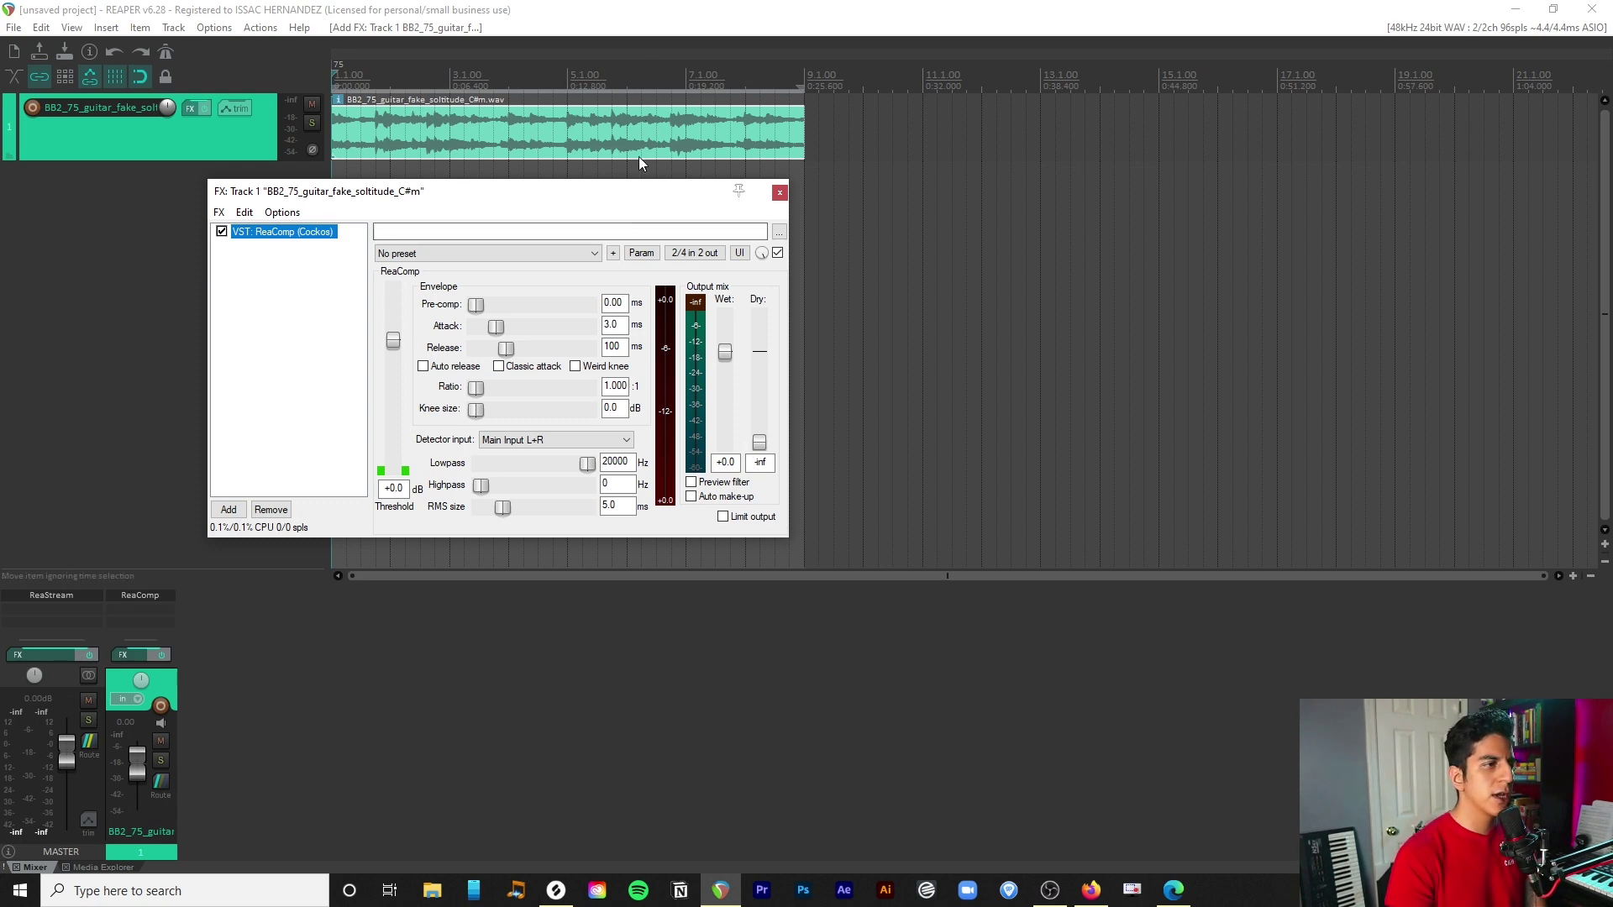
Step: Lower the ReaComp threshold to about -5.6 dB and turn down the guitar track's volume
left_click_drag(641, 201, 691, 282)
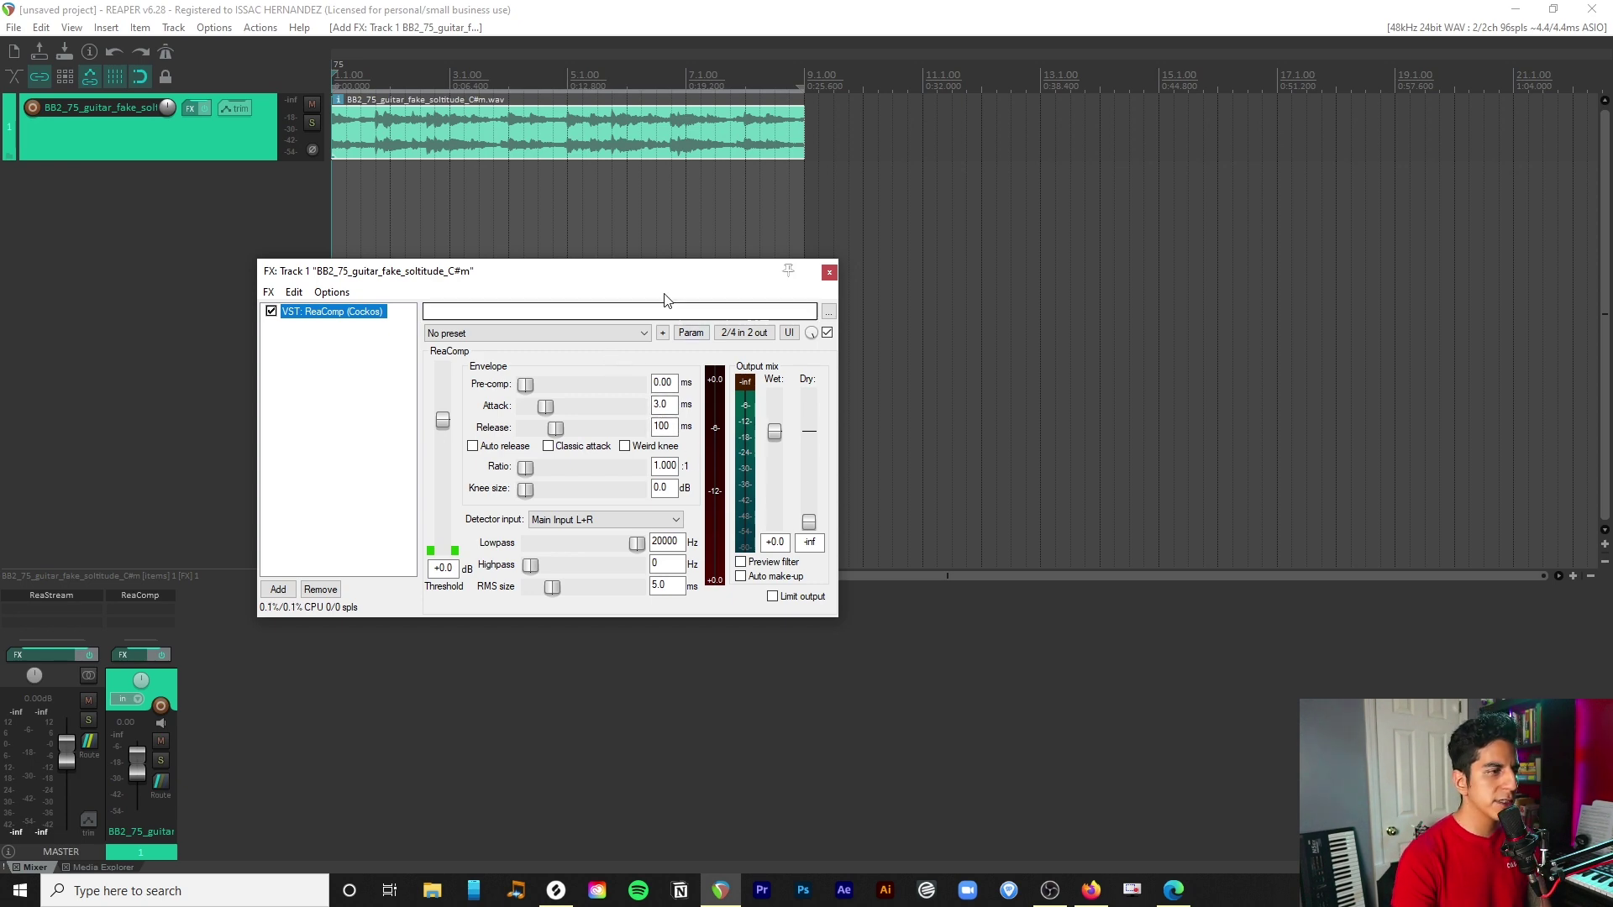
left_click_drag(666, 283, 746, 265)
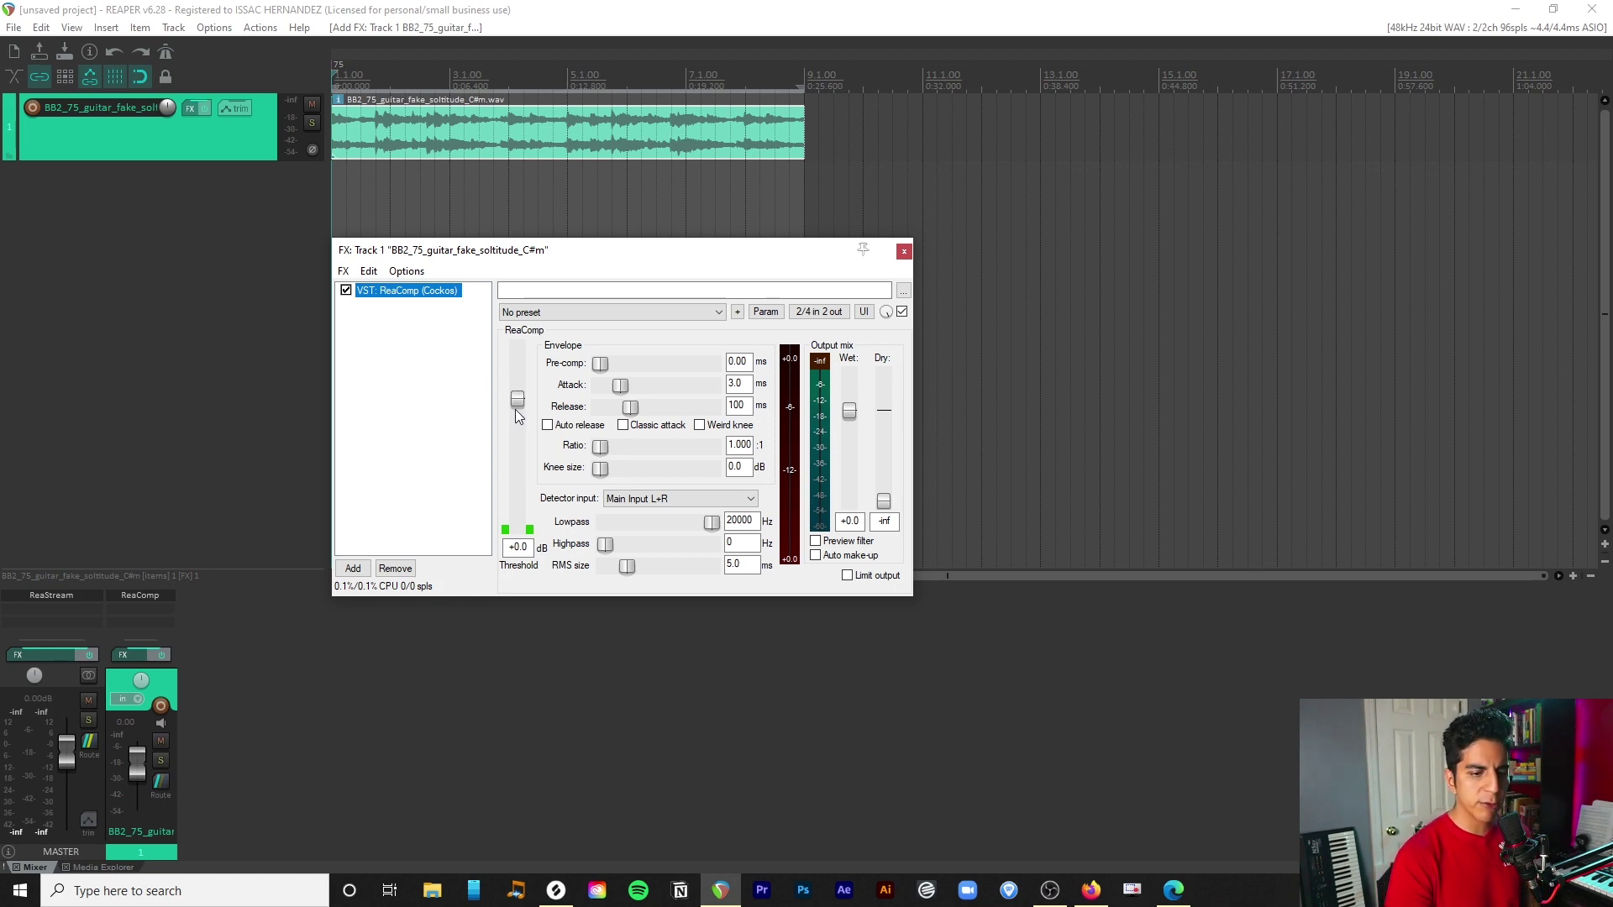
left_click_drag(516, 411, 521, 418)
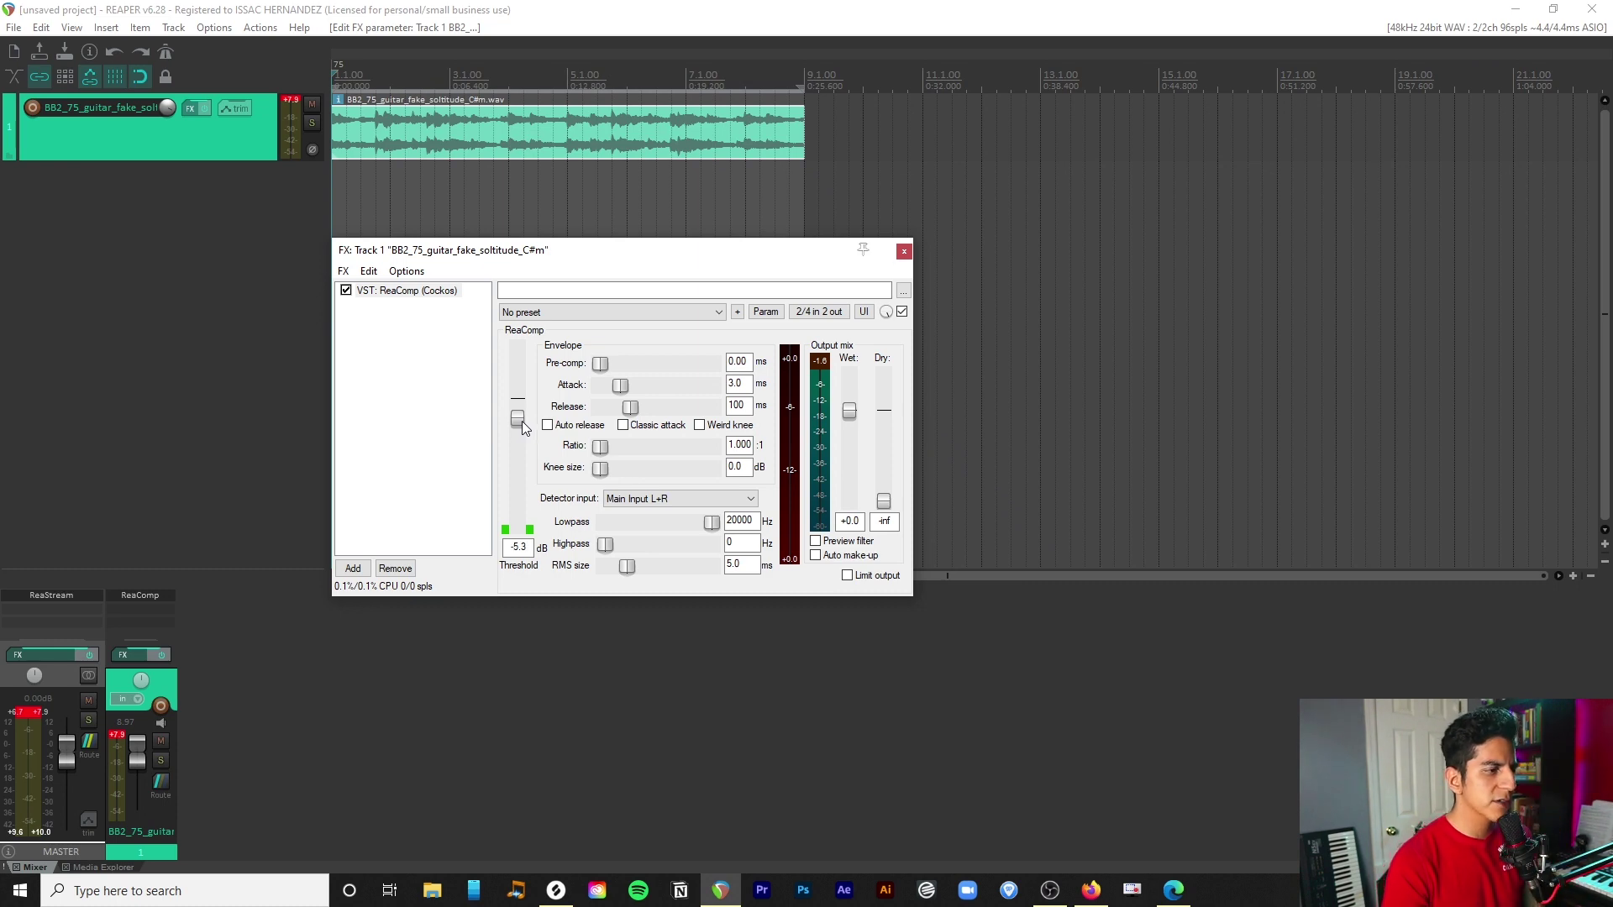
left_click_drag(522, 429, 522, 431)
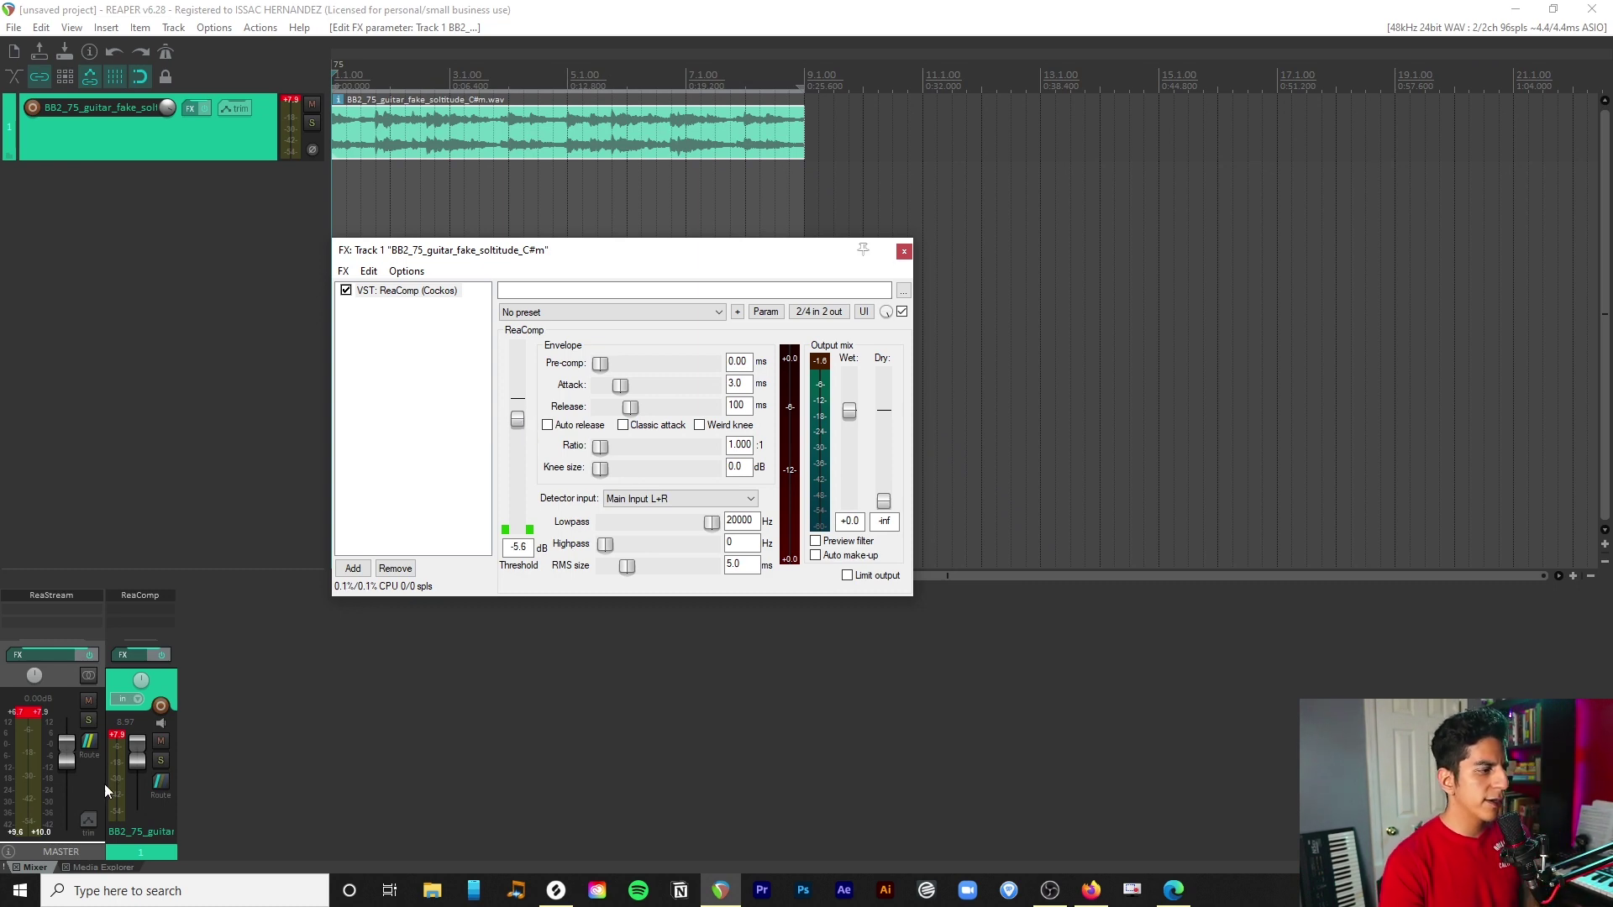
left_click_drag(133, 751, 139, 762)
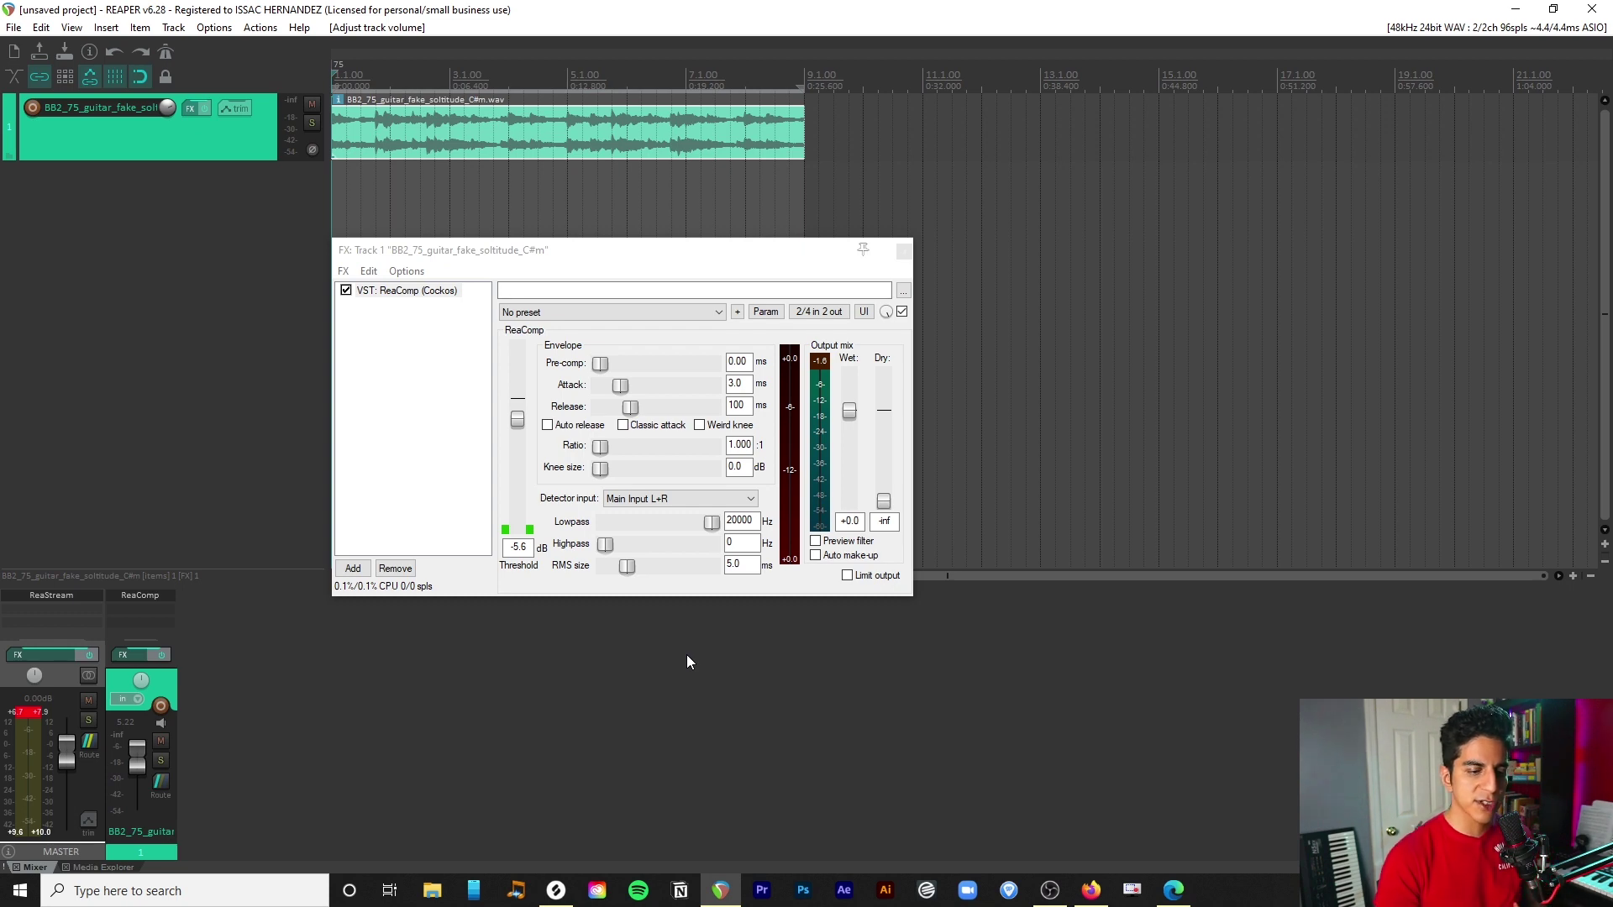
Step: Adjust the ReaComp envelope to about 4.6 ms attack and 63 ms release, with a ratio of about 3.06:1
left_click_drag(620, 385, 610, 387)
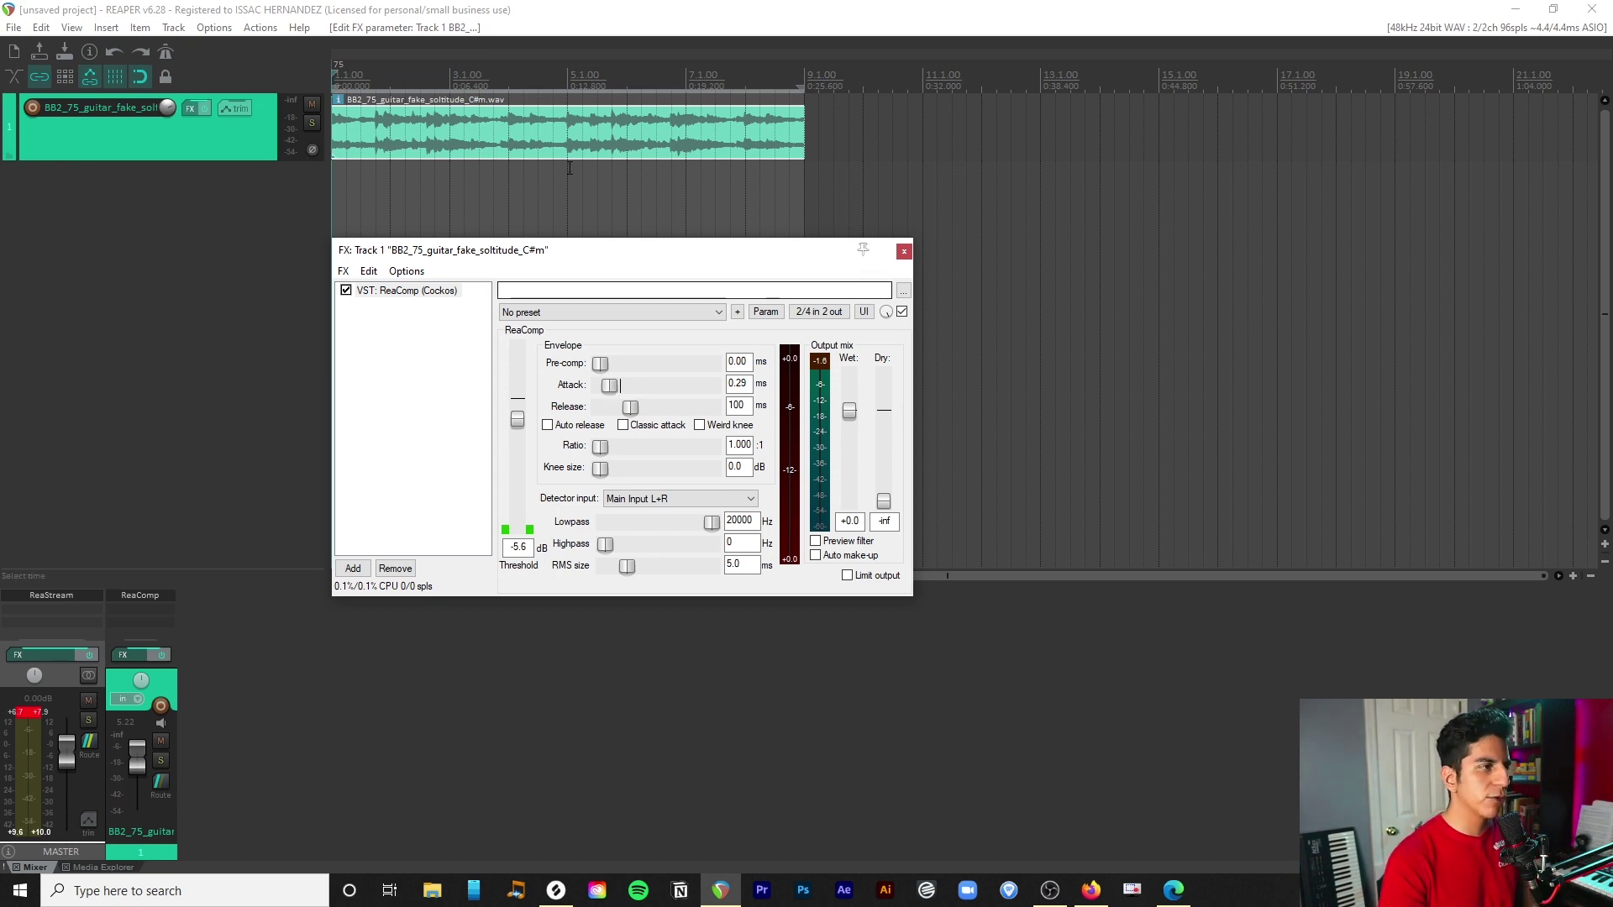
left_click_drag(631, 407, 607, 407)
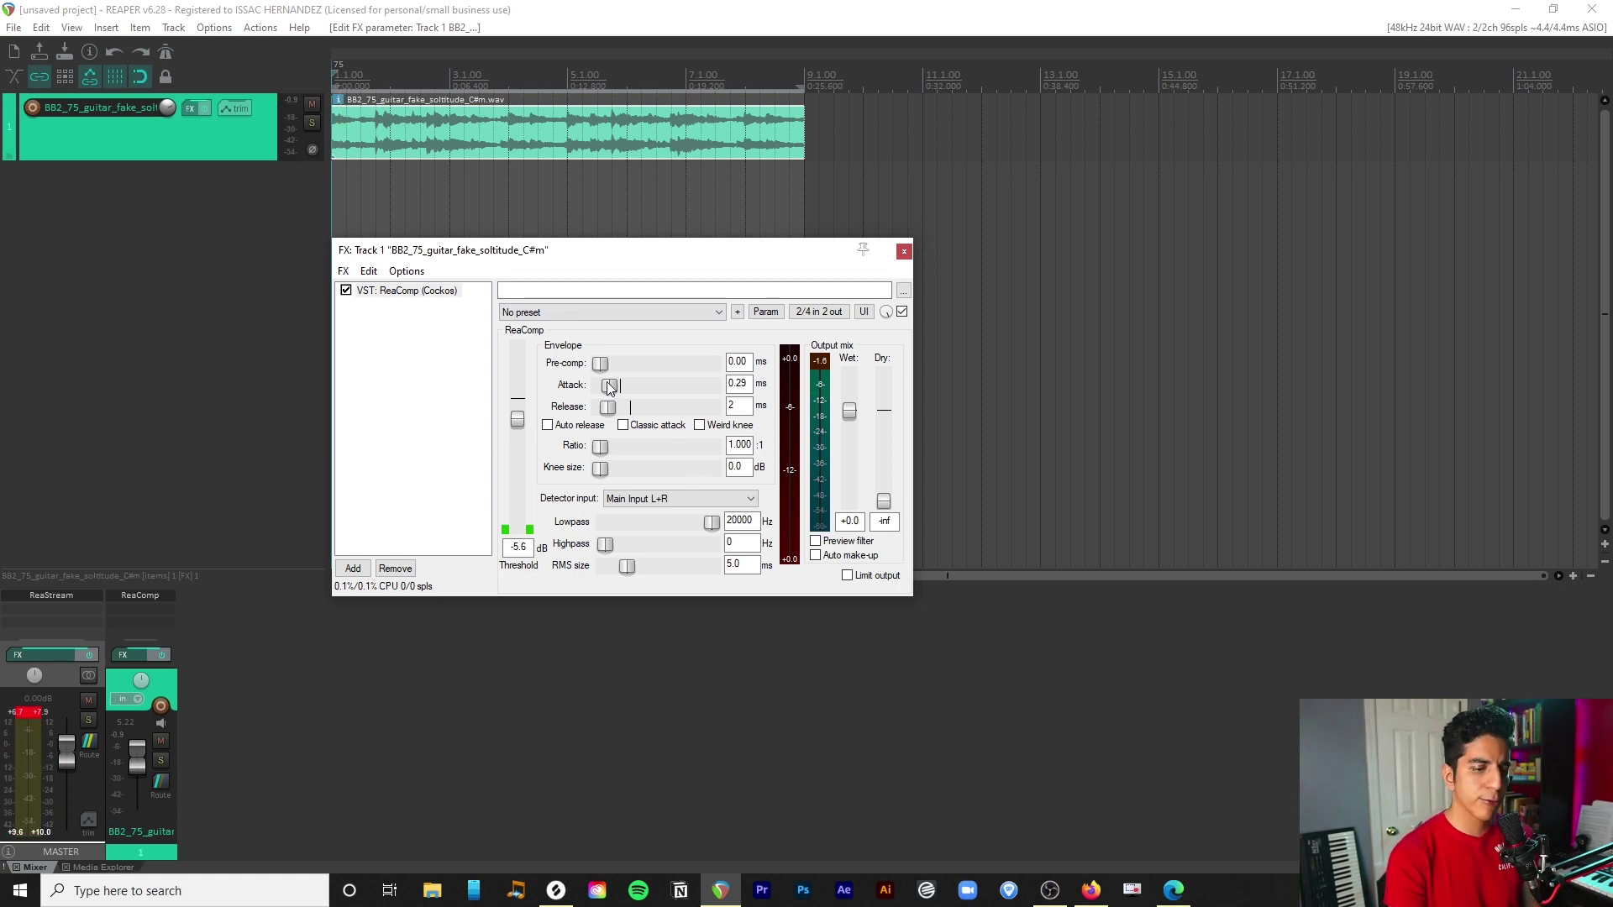
left_click_drag(610, 386, 625, 407)
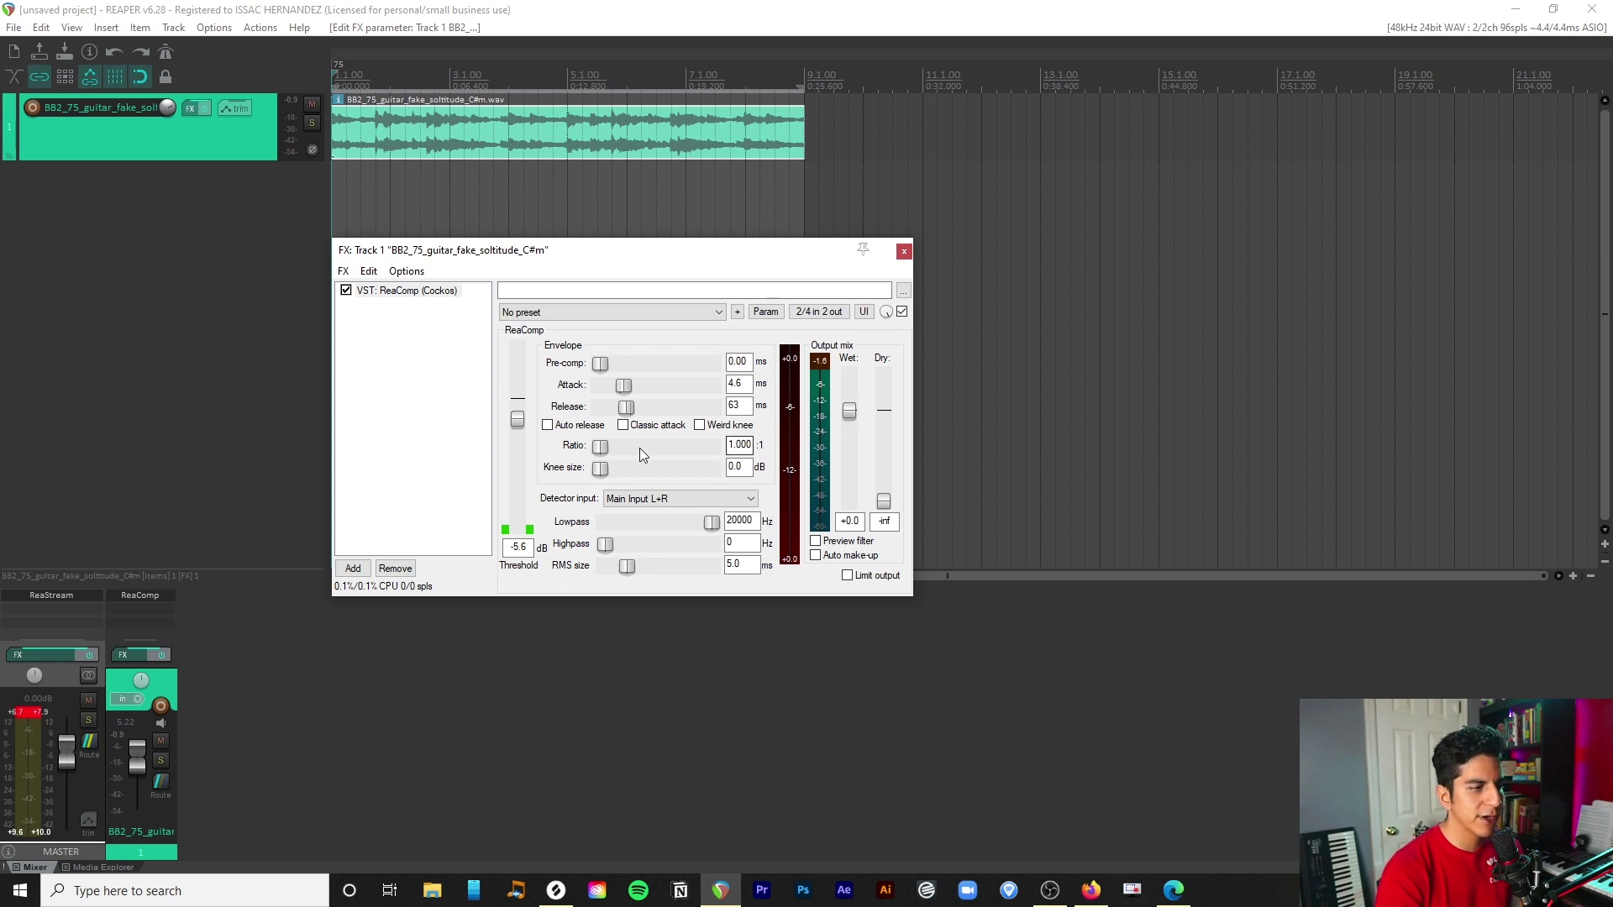
mouse_move(600, 446)
left_mouse_down()
mouse_move(654, 451)
mouse_move(588, 453)
left_mouse_up()
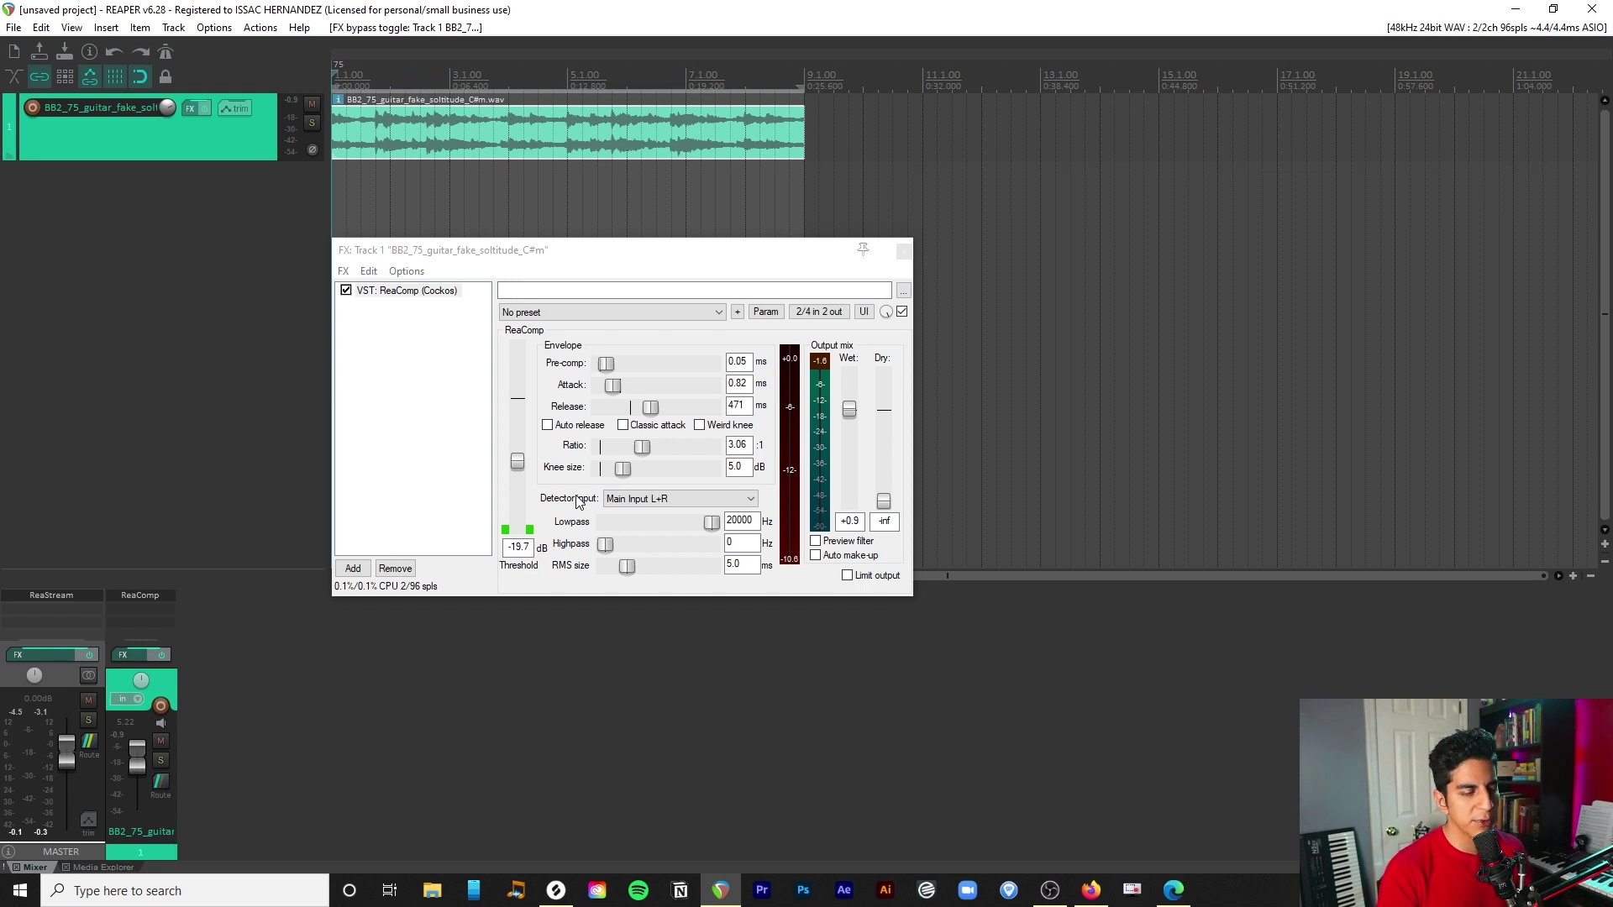
Step: Set the ReaComp threshold to about -16.7 dB and adjust the knee size around 5.0 dB
left_click_drag(517, 464, 521, 458)
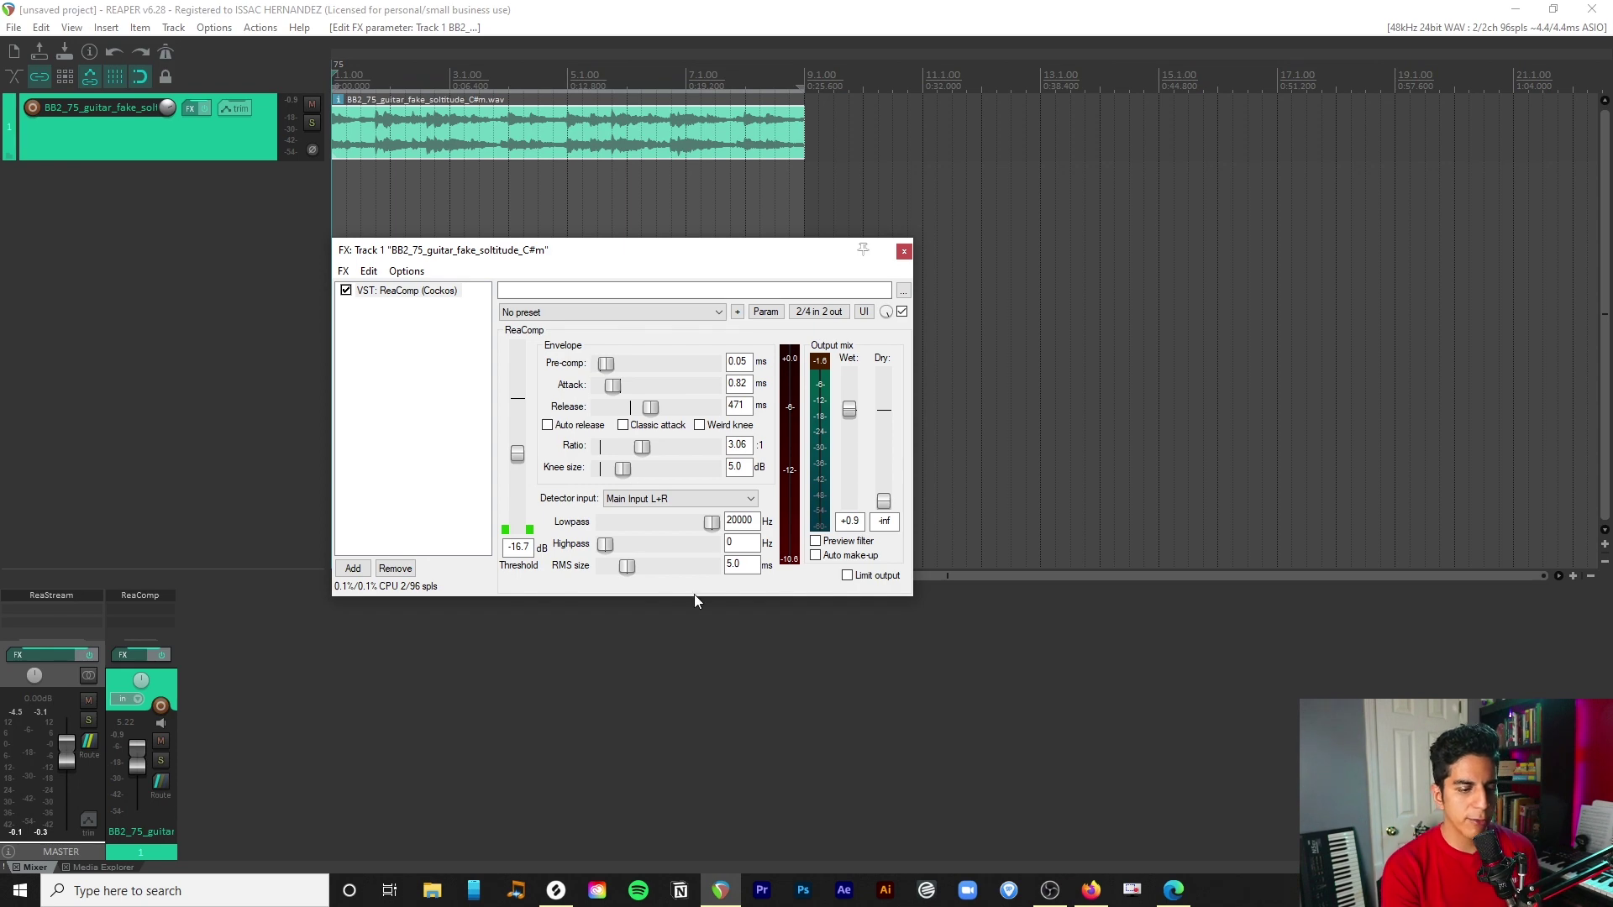
left_click_drag(621, 471, 624, 478)
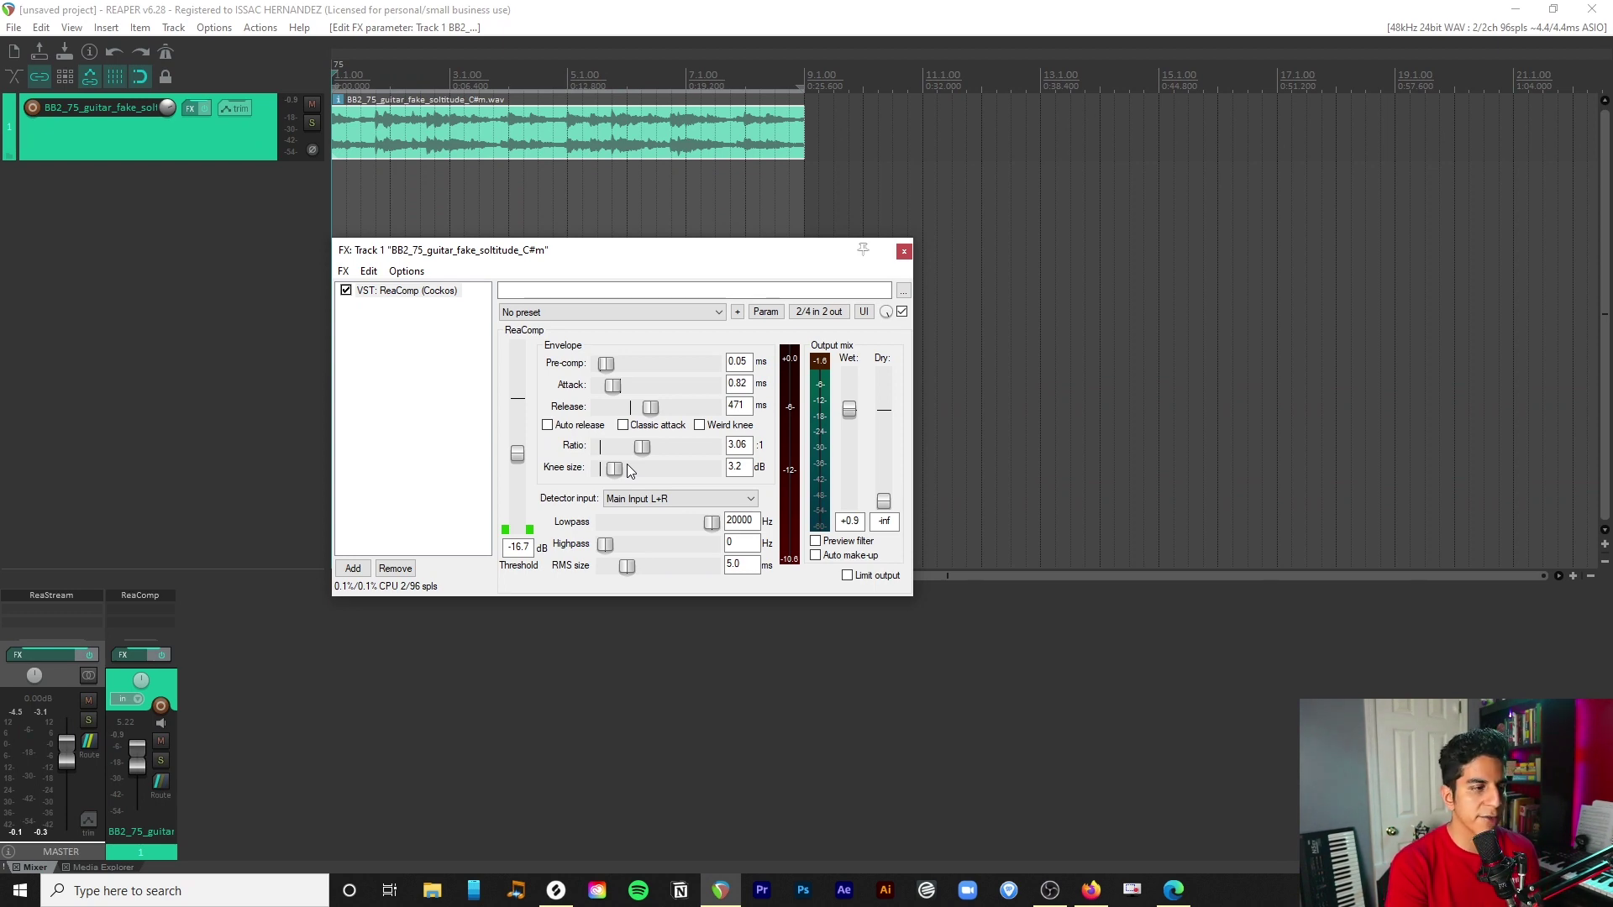
scroll(628, 468, "up", 3)
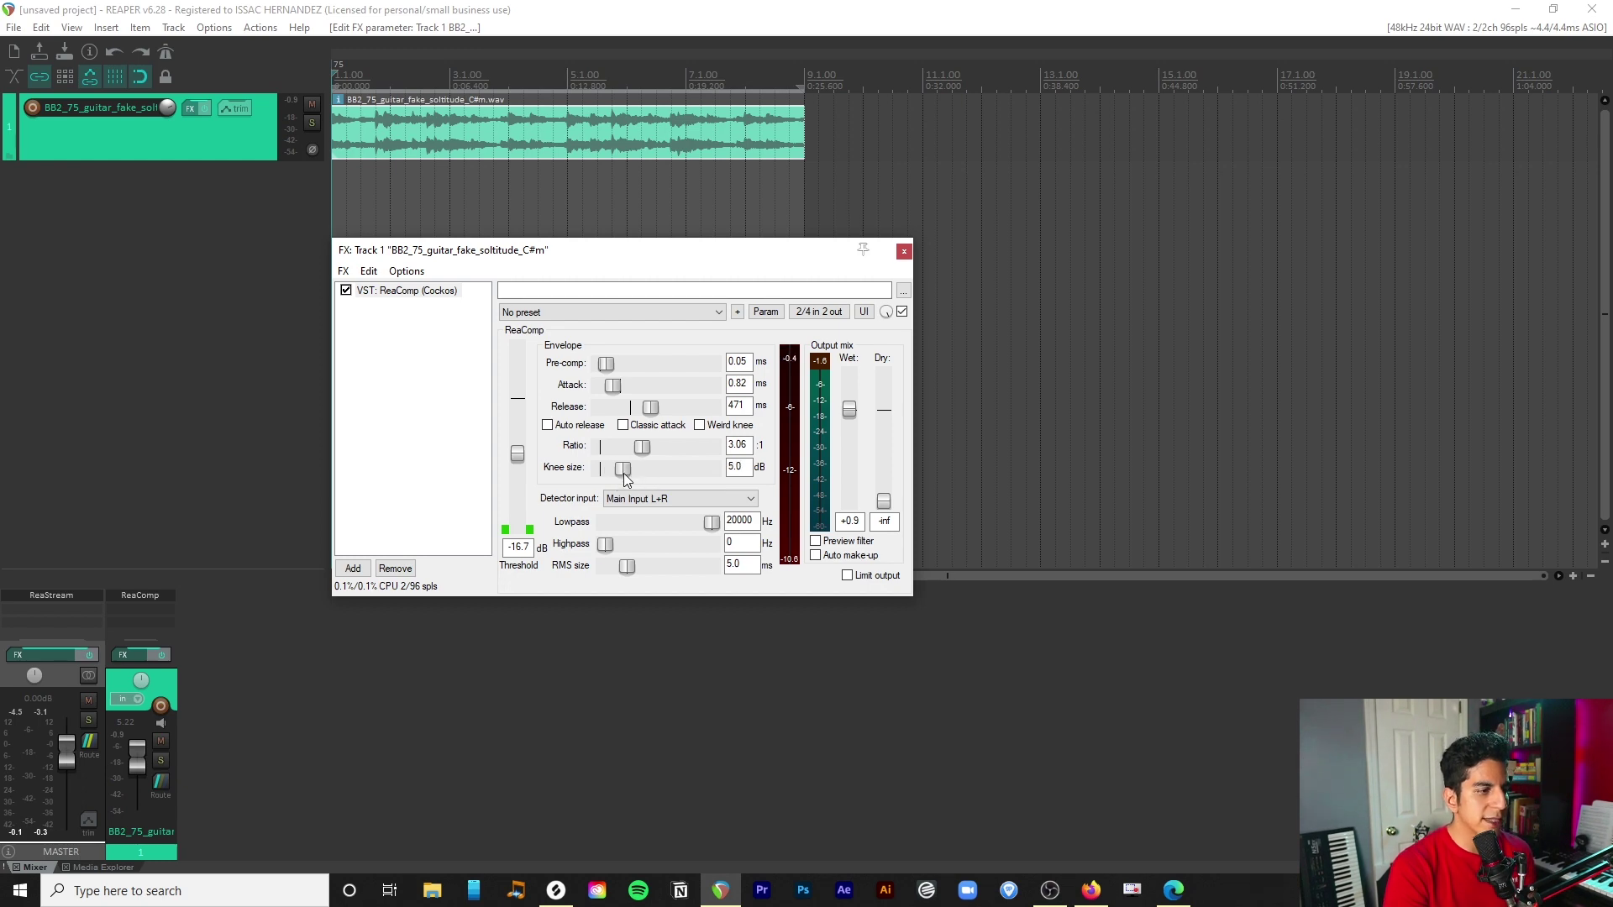
left_click_drag(600, 476, 637, 479)
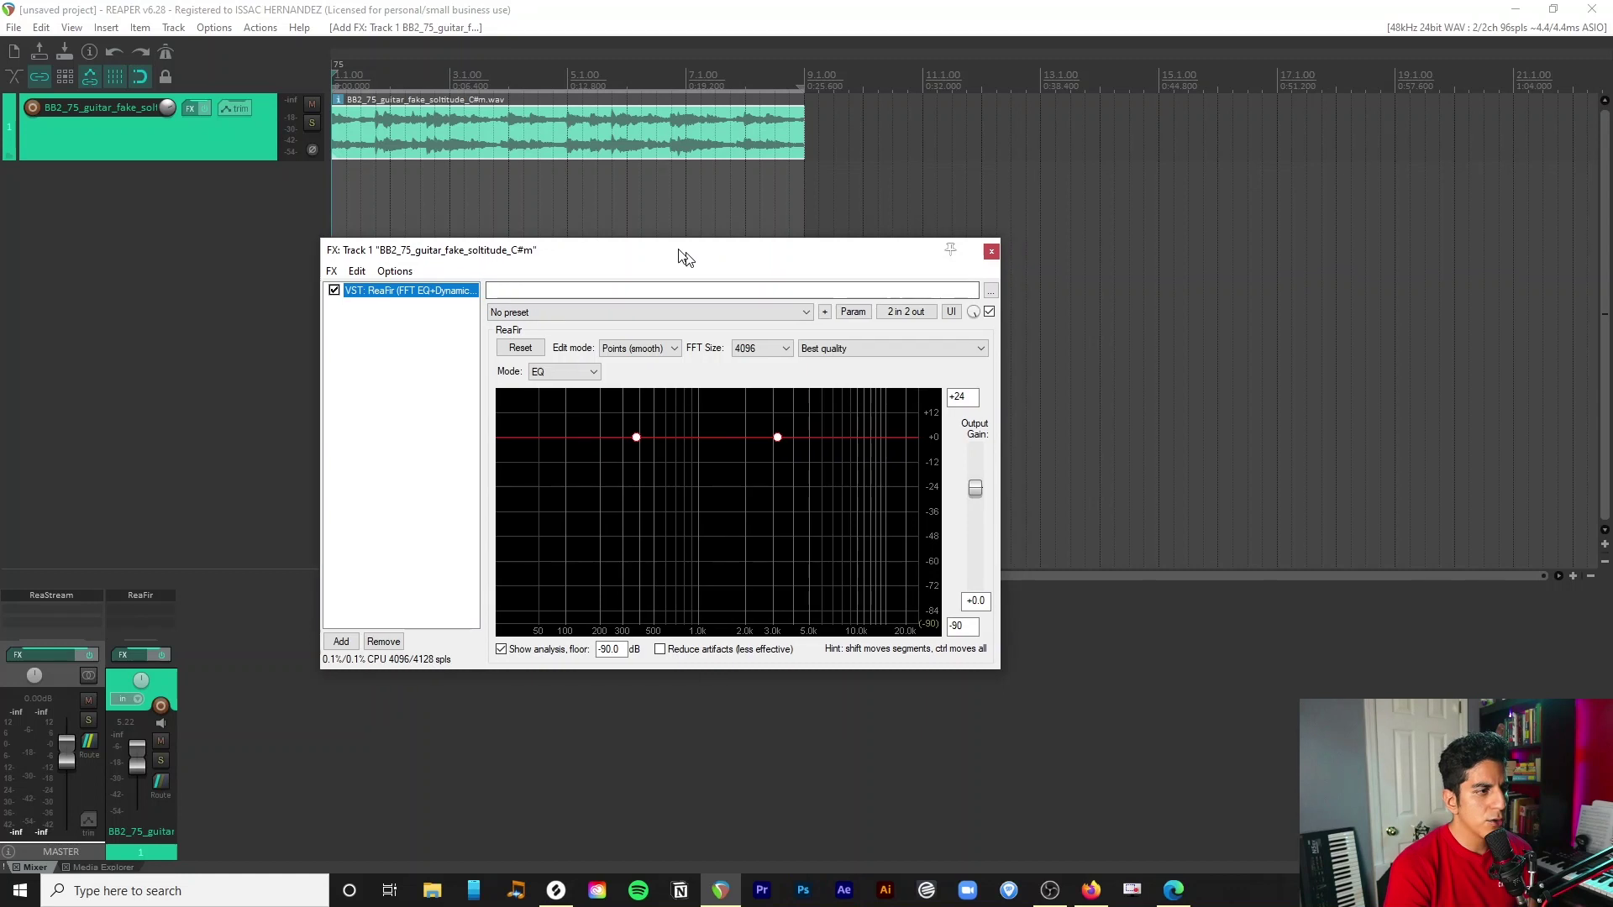
Step: Try the Gate and Compressor modes in ReaFir
left_click_drag(685, 256, 660, 231)
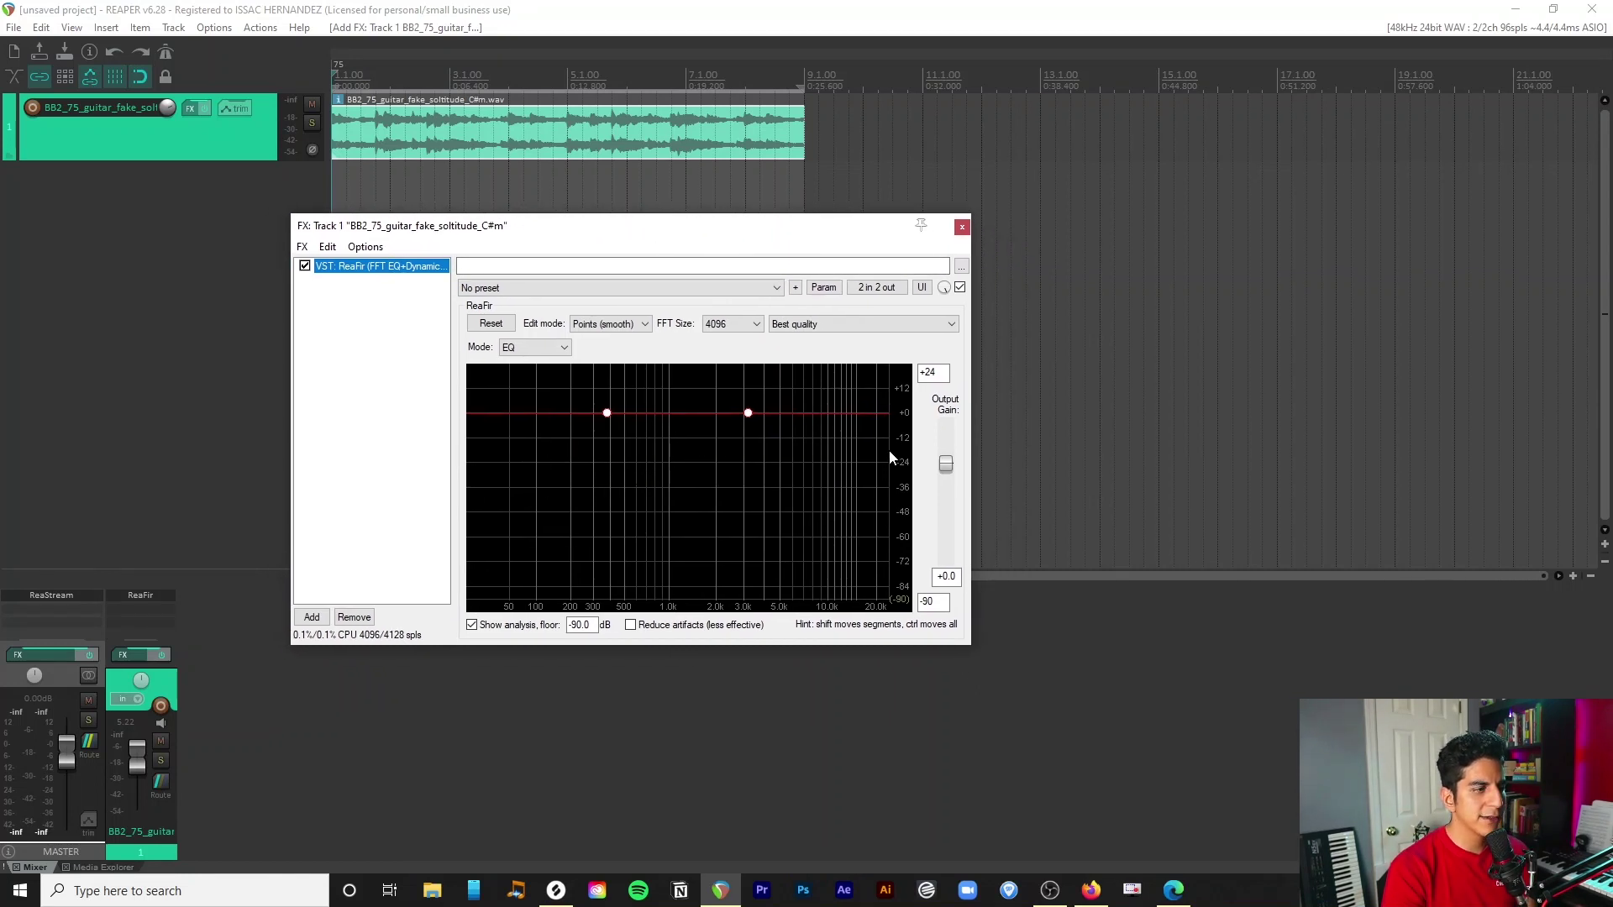
left_click(542, 347)
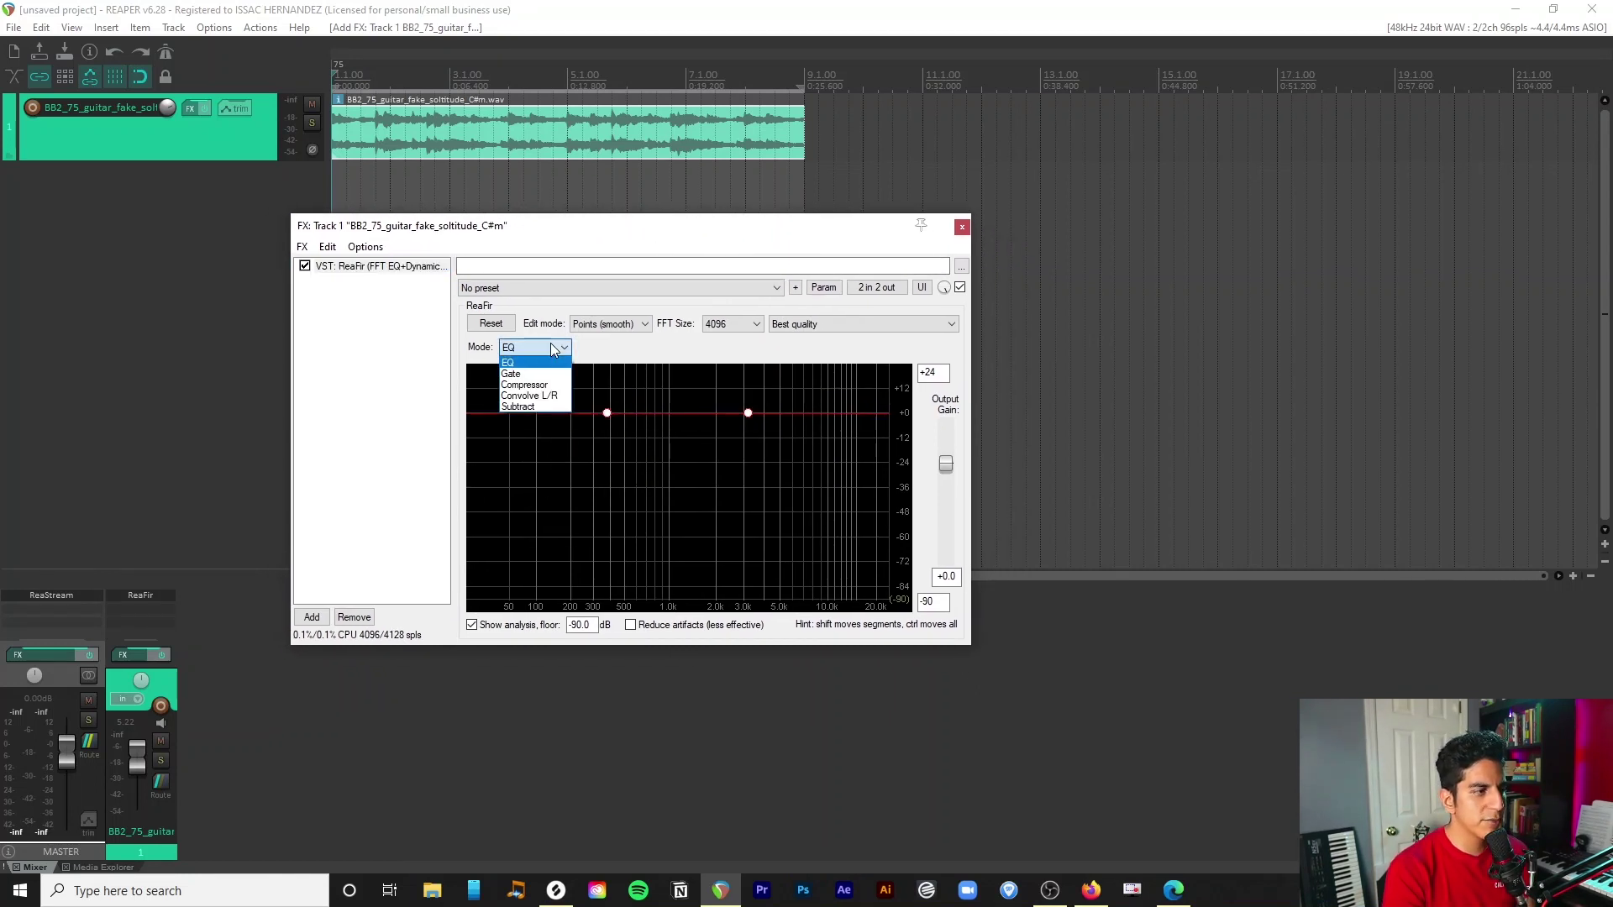
left_click(545, 373)
left_click(544, 347)
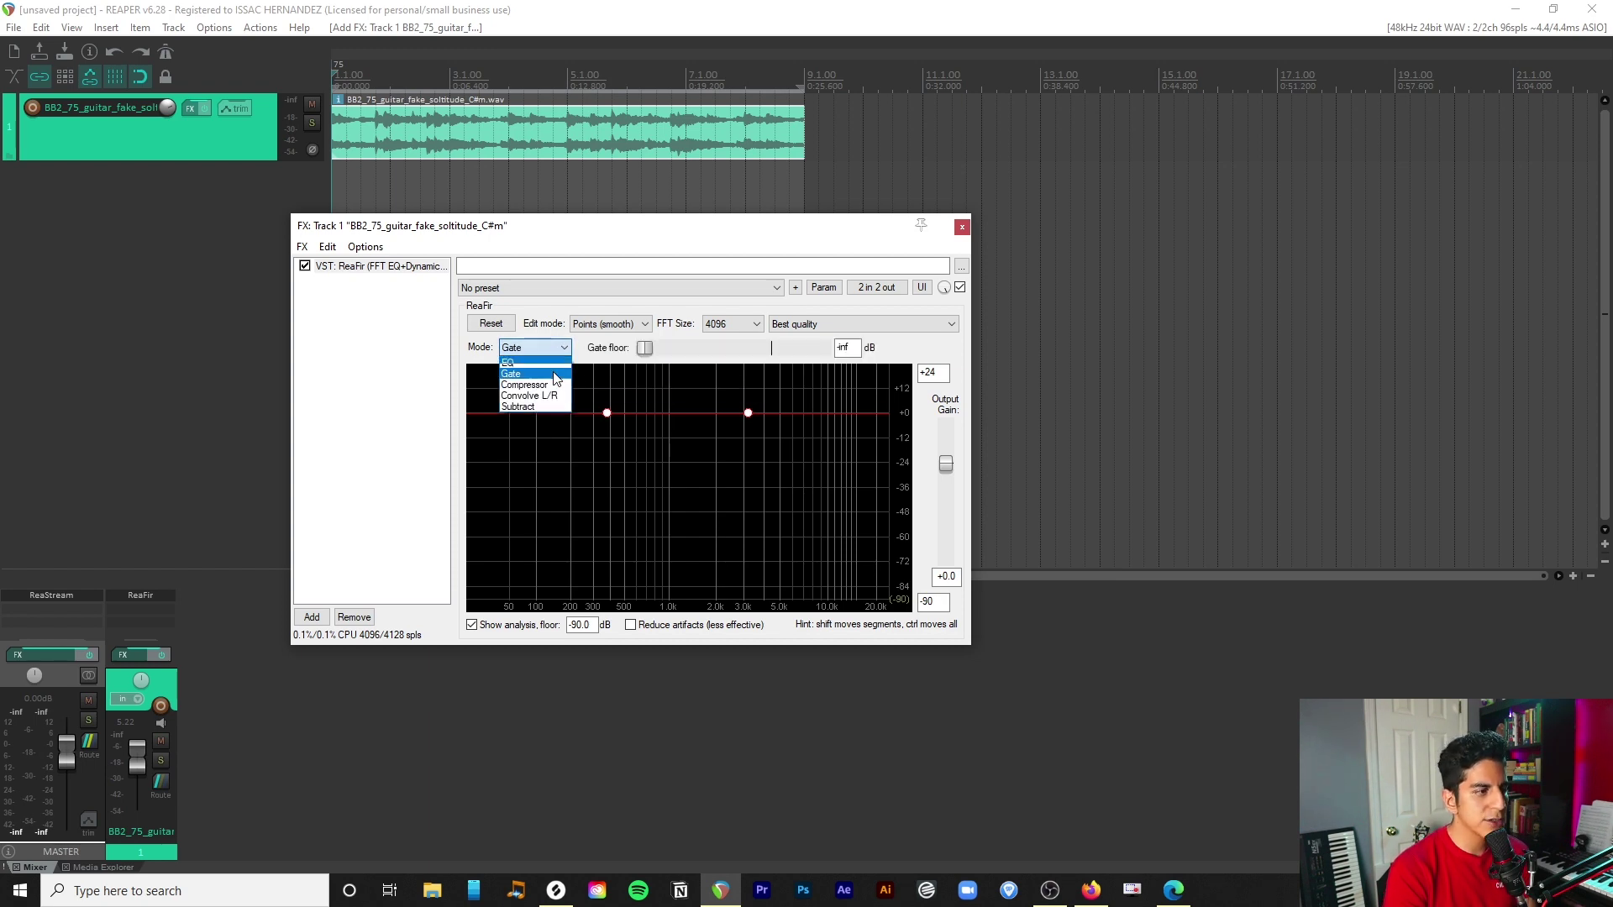
left_click(548, 385)
left_click(546, 347)
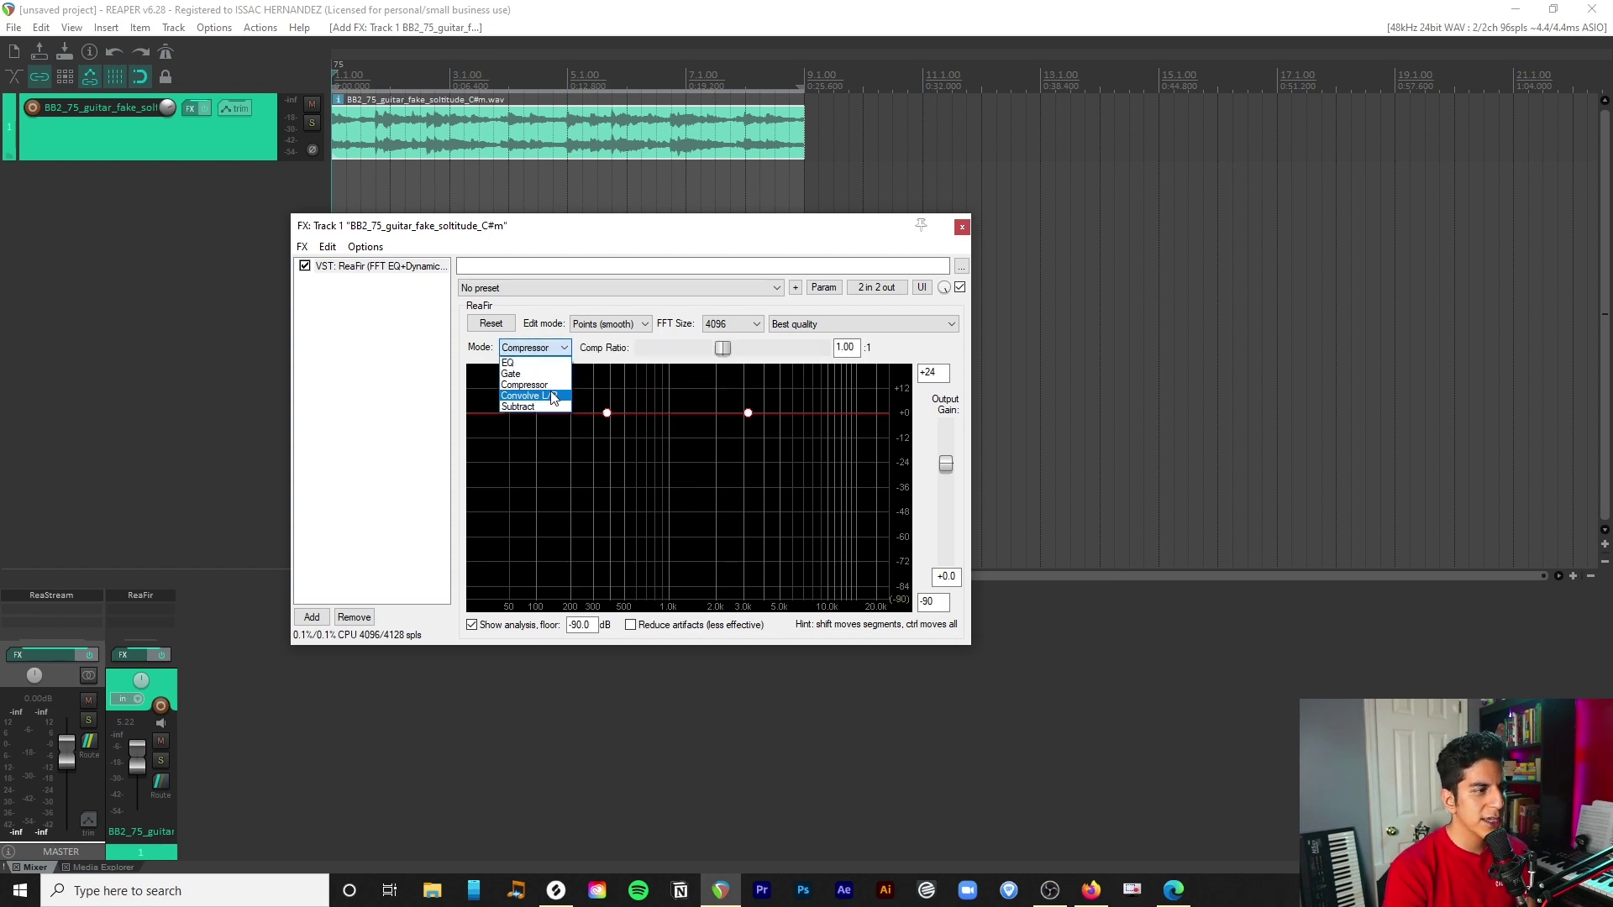
left_click(608, 427)
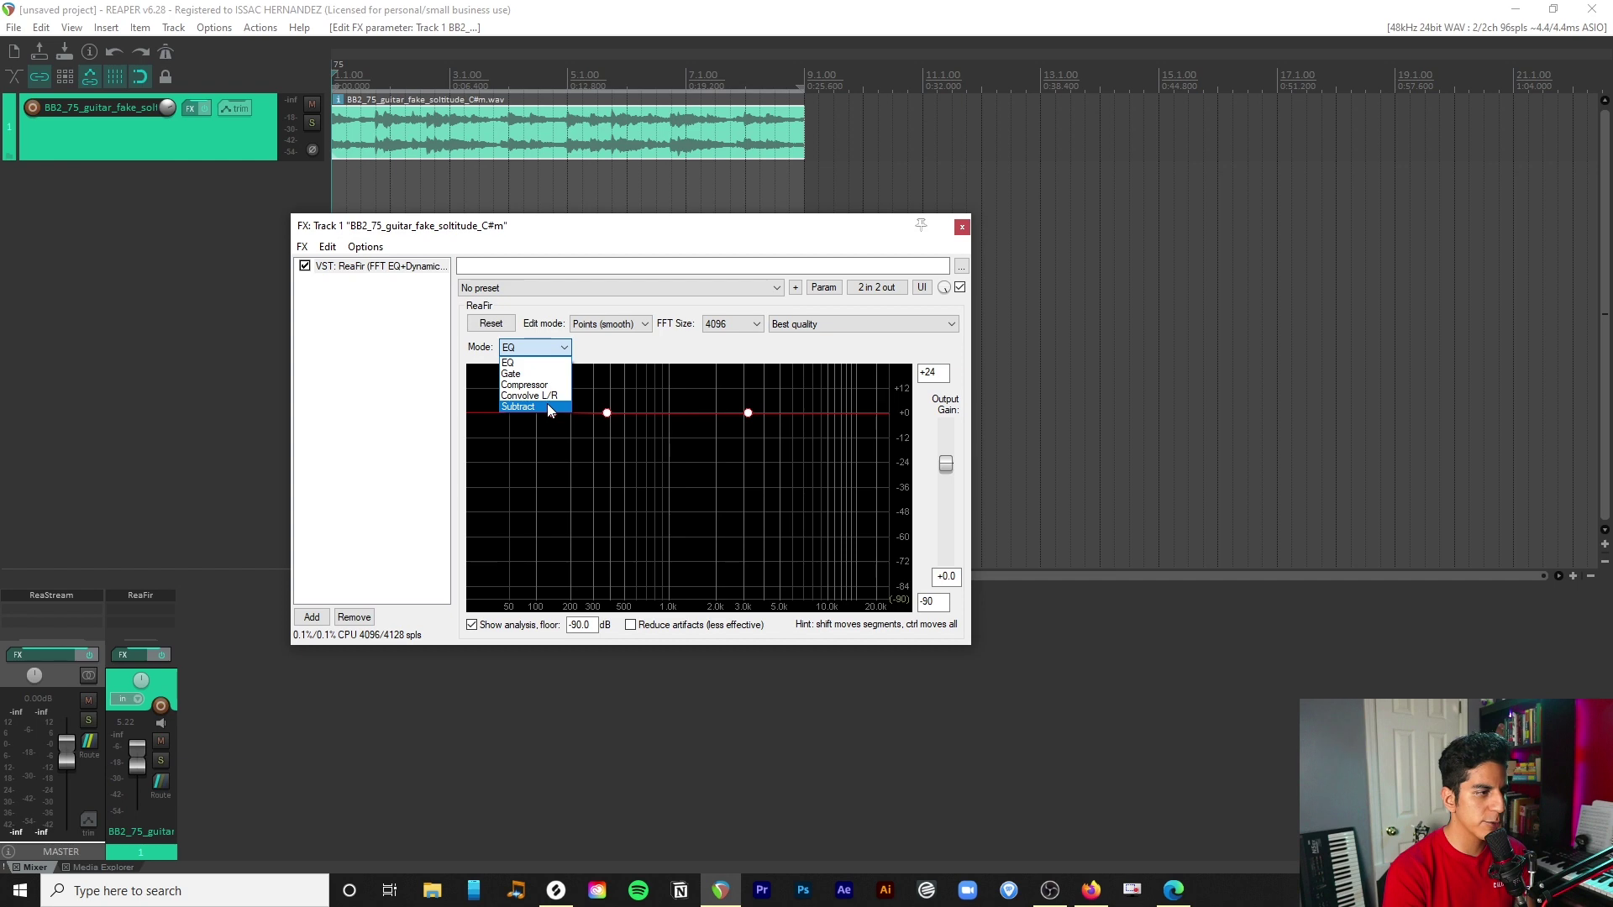
Step: Set ReaFir to Subtract mode, add a curve point at about 140 Hz near 0 dB, and re-enable the effect for audition
left_click(549, 406)
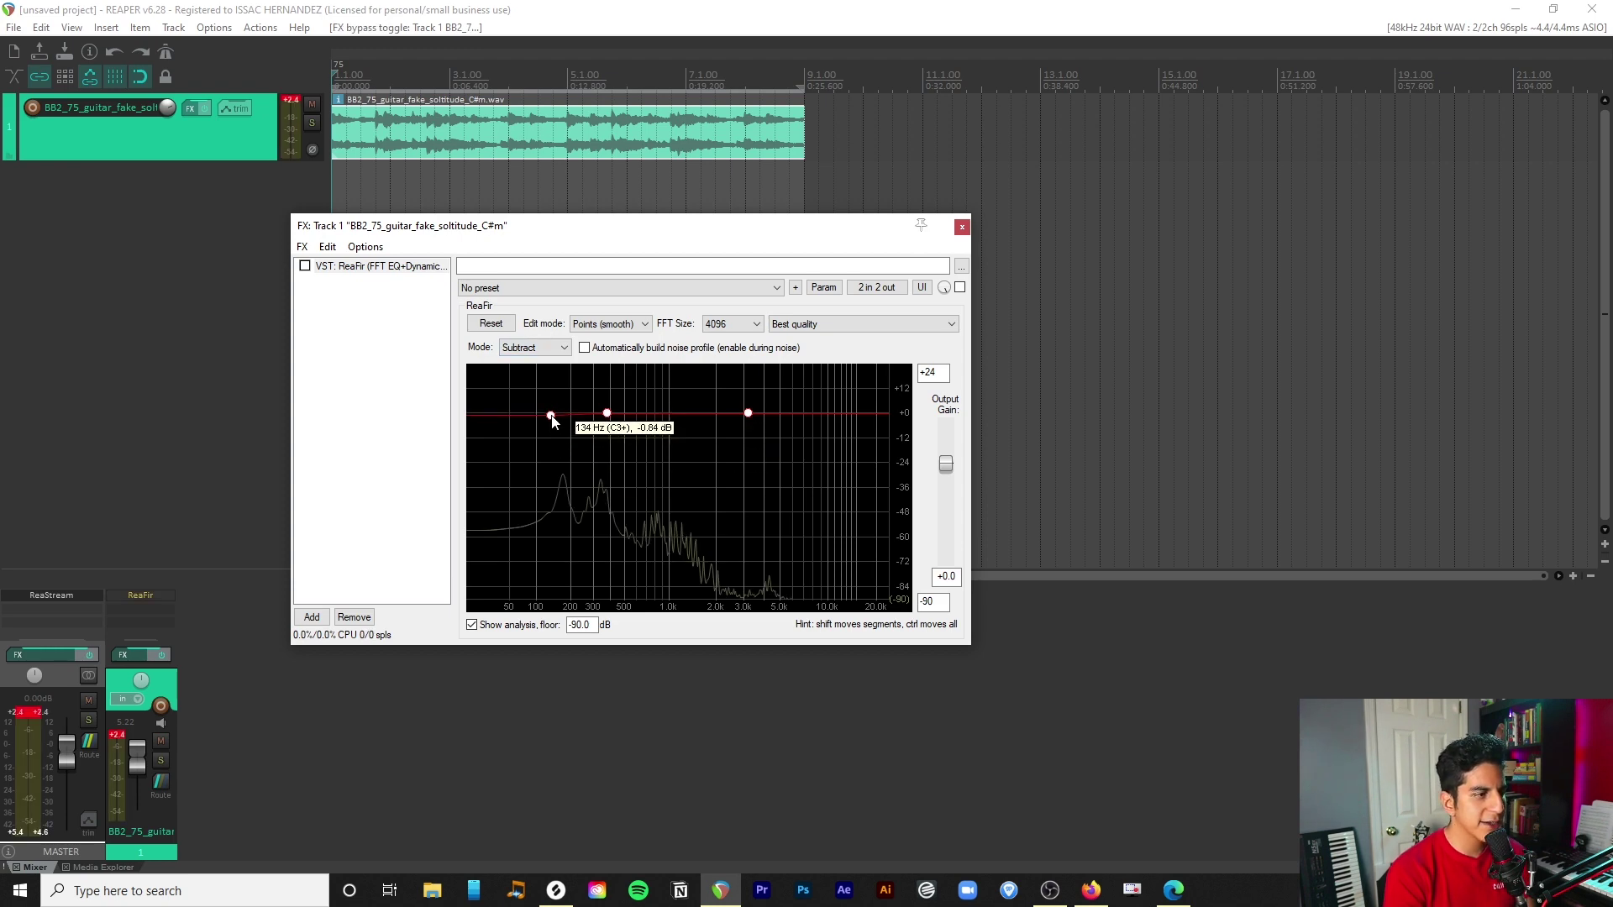
left_click_drag(551, 413, 553, 415)
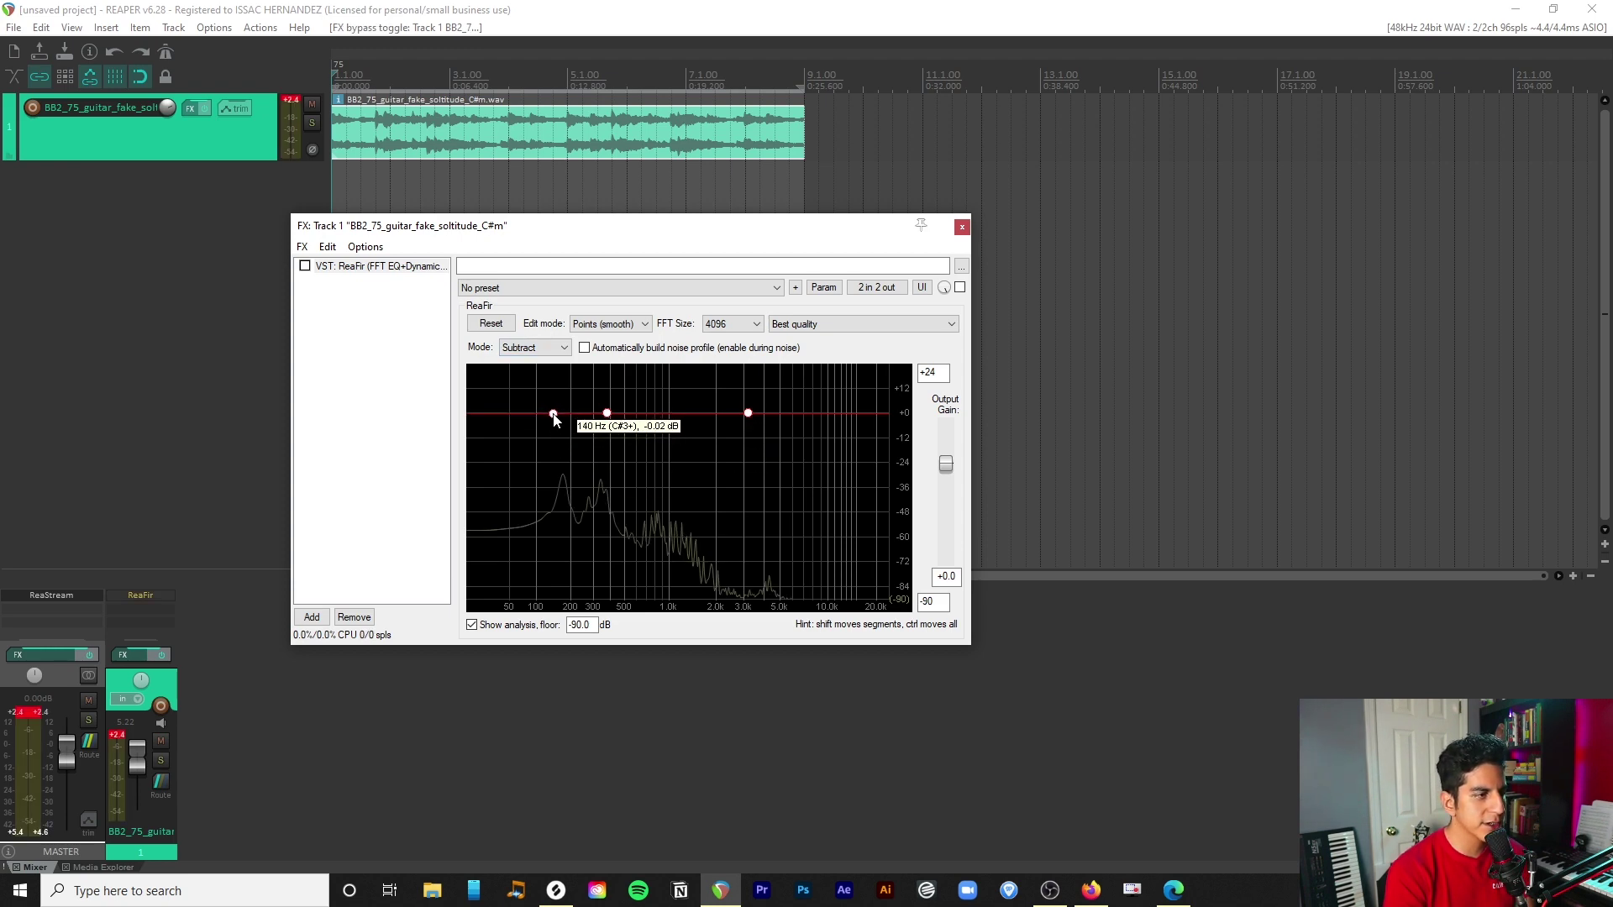
left_click(961, 288)
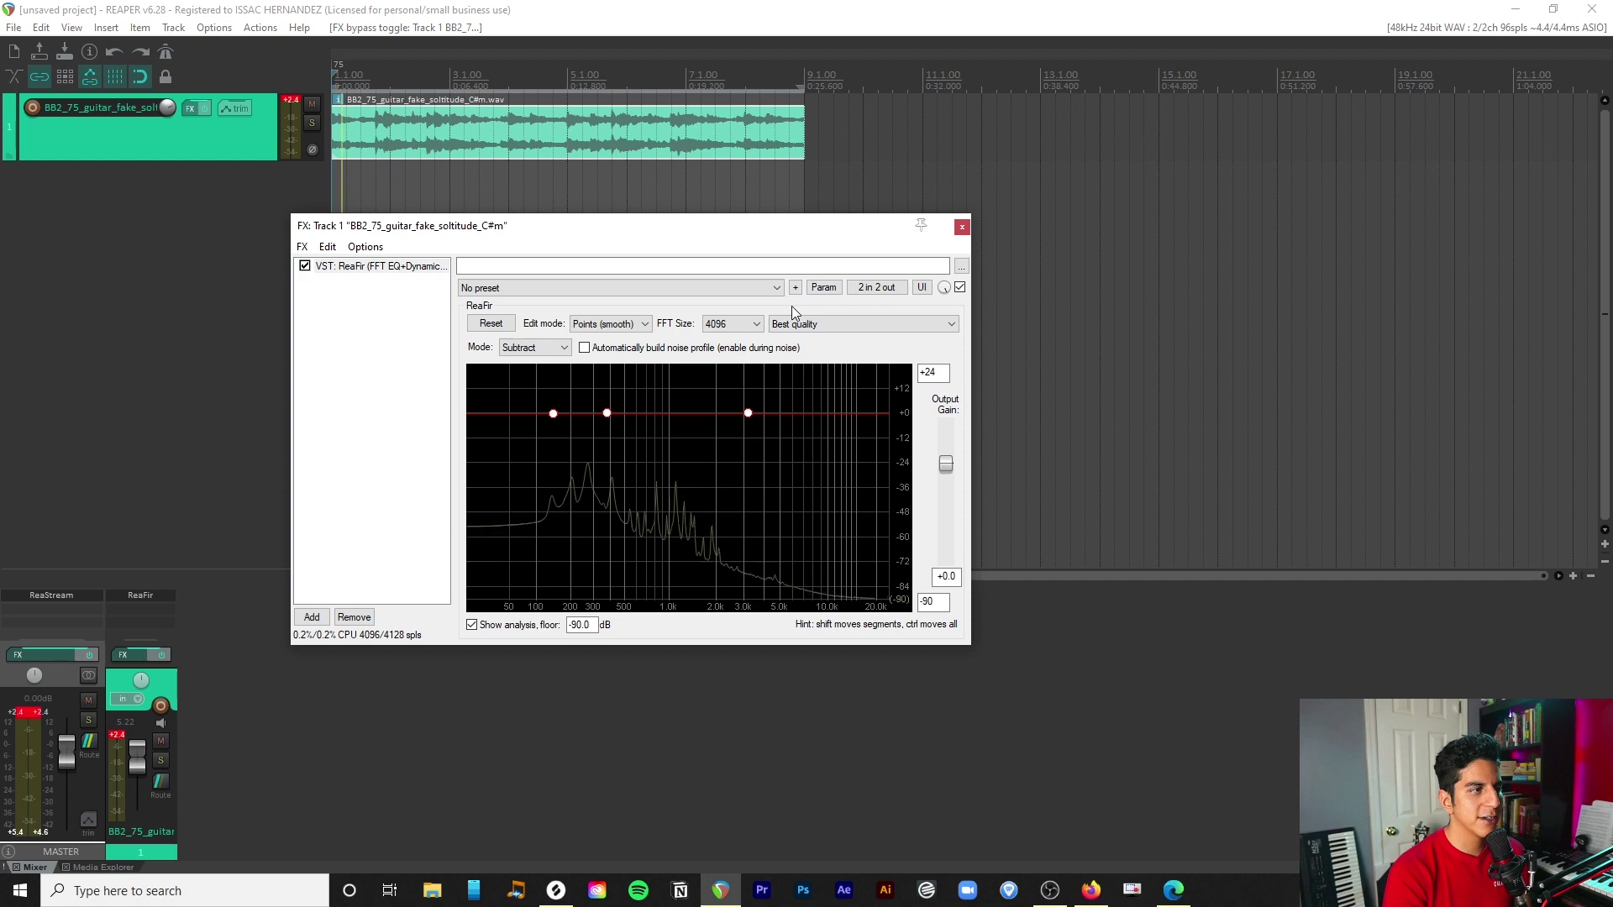
key("space")
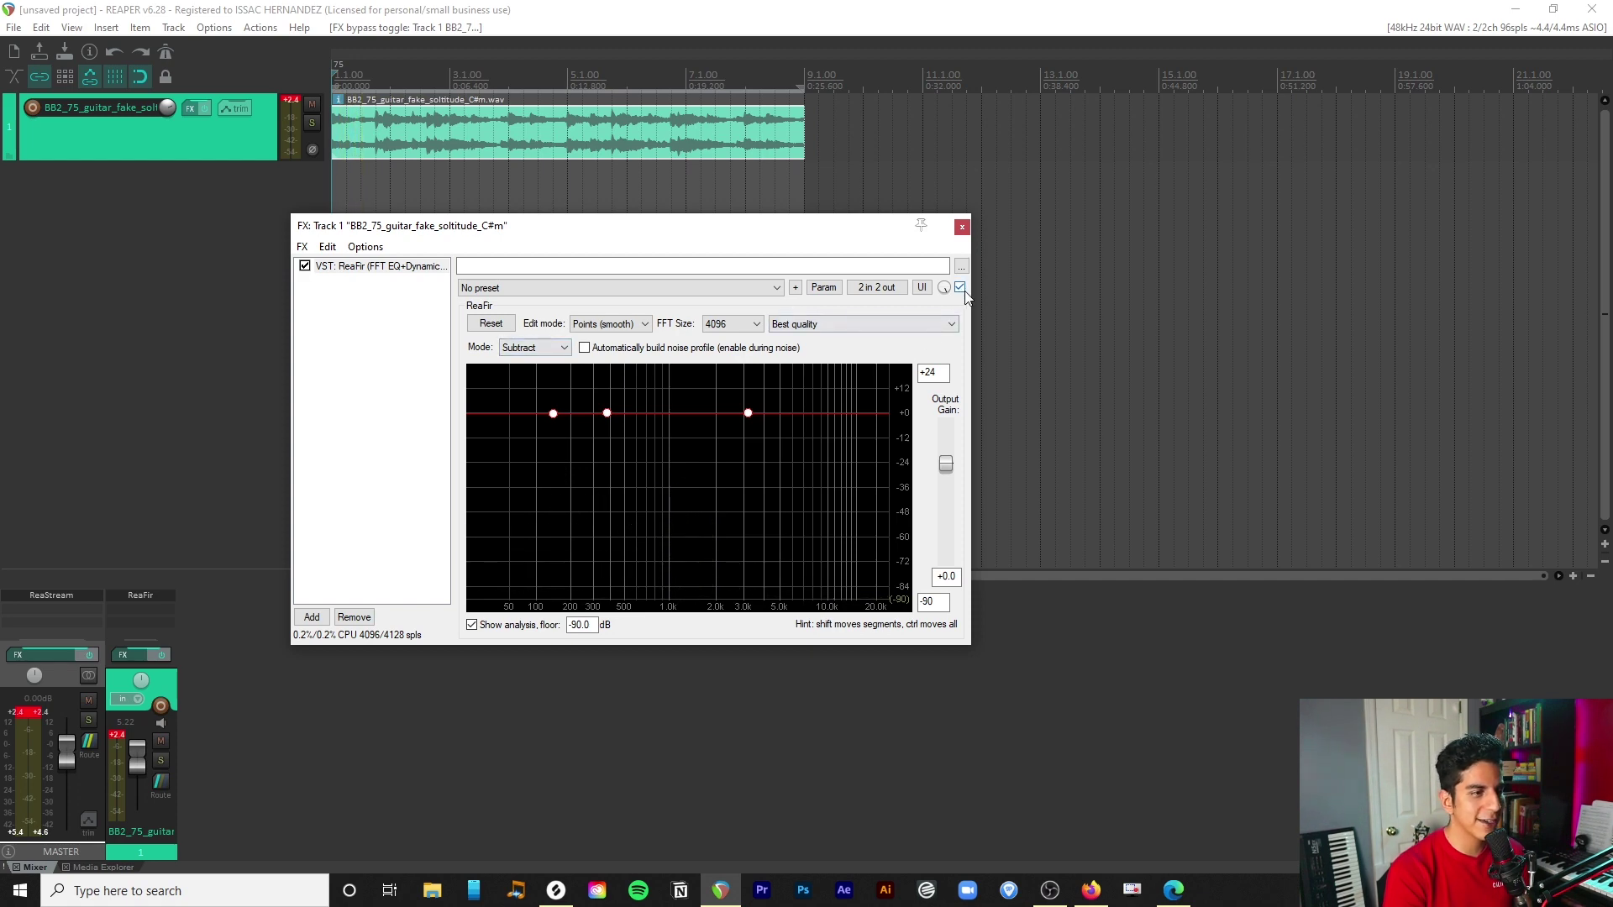
Step: Bypass ReaFir and pull every point of its Subtract curve down to the -90 dB floor across the spectrum
left_click(960, 288)
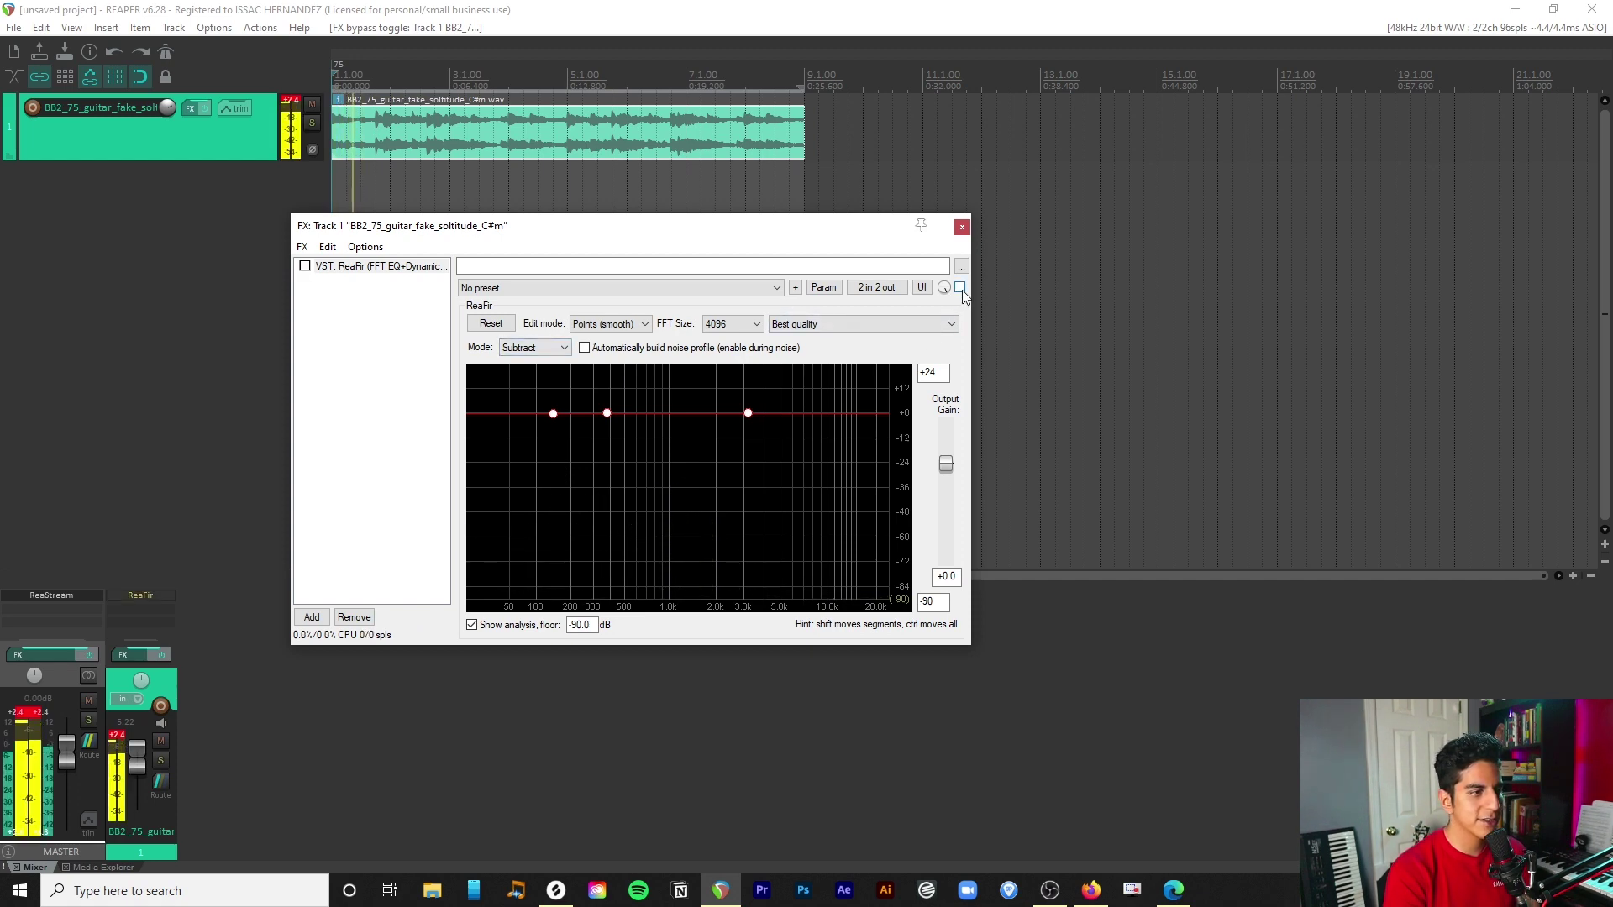
left_click_drag(544, 413, 468, 598)
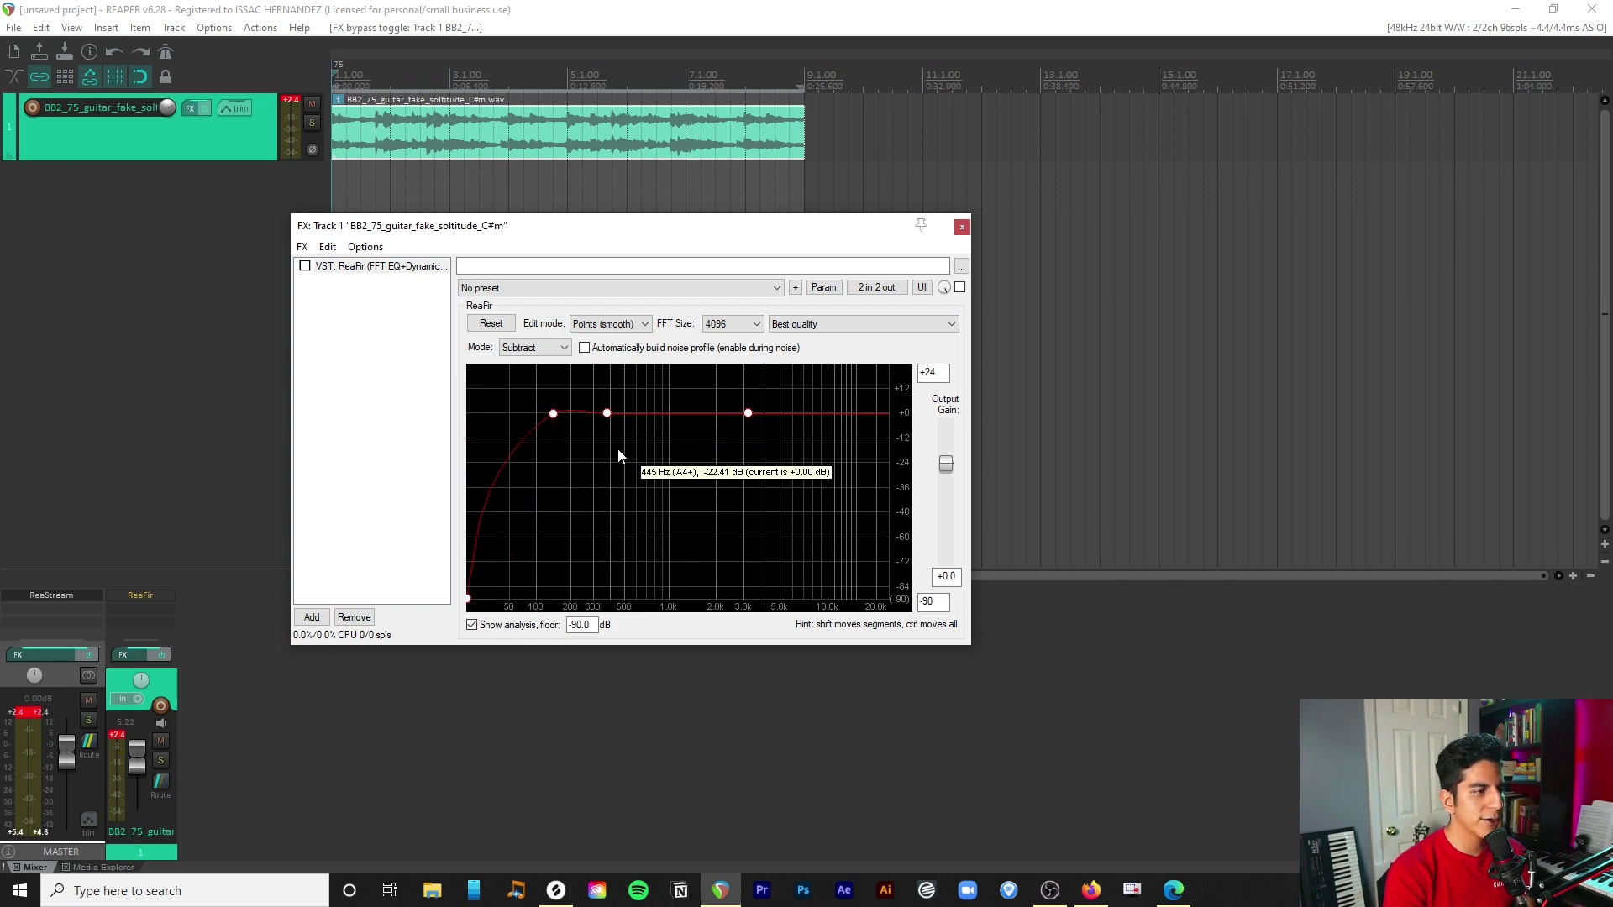
left_click_drag(781, 413, 903, 580)
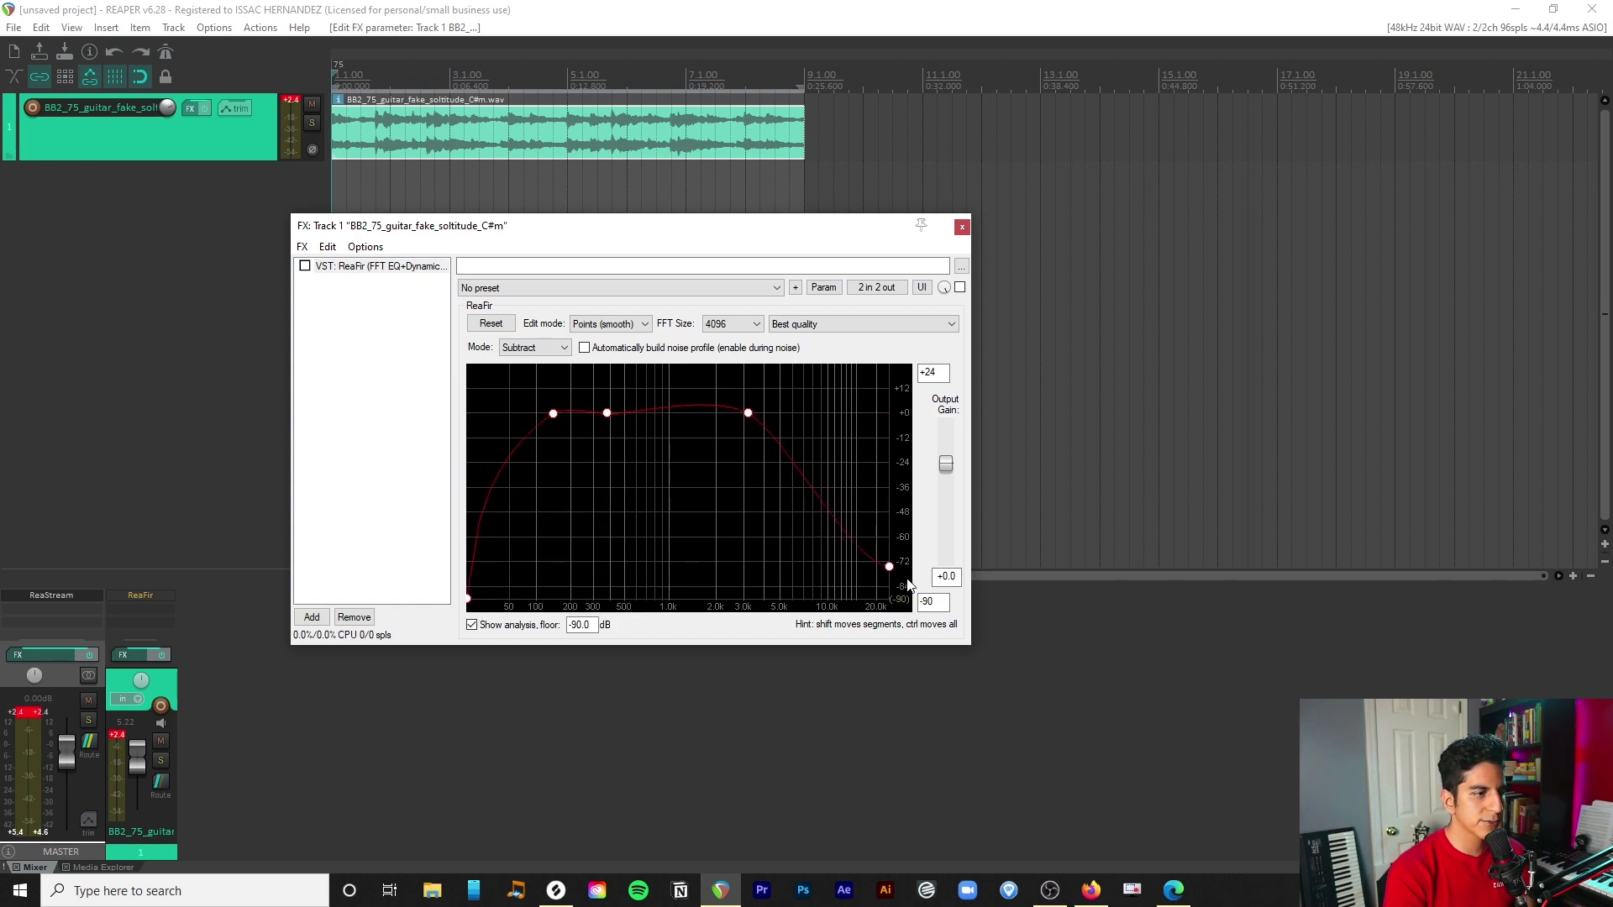
left_click_drag(747, 413, 727, 598)
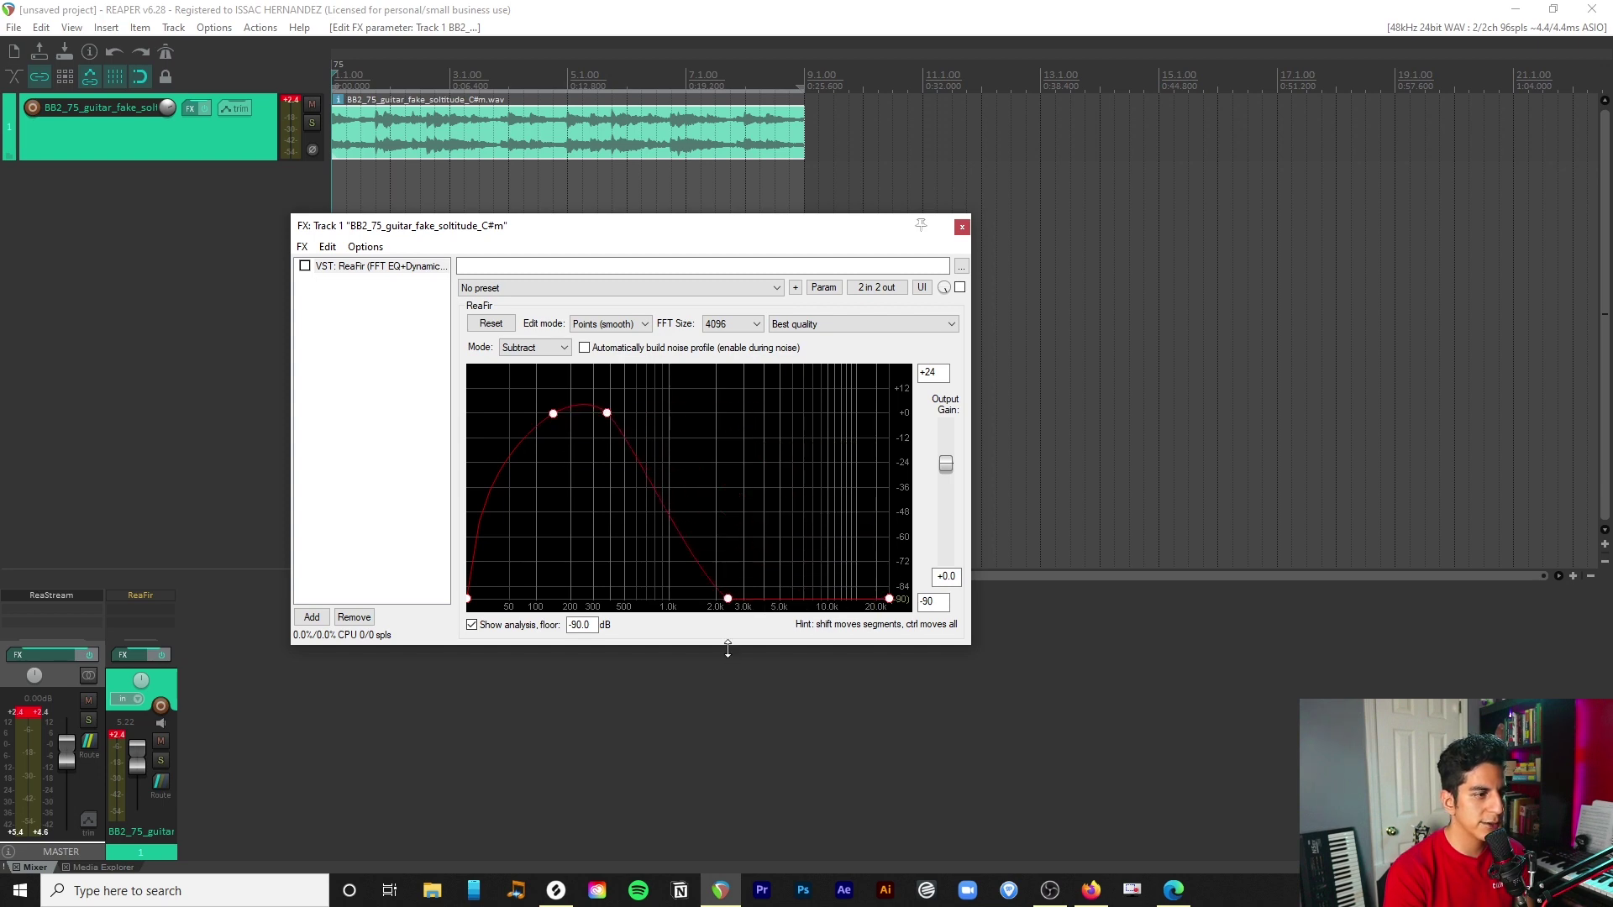
left_click_drag(606, 413, 593, 598)
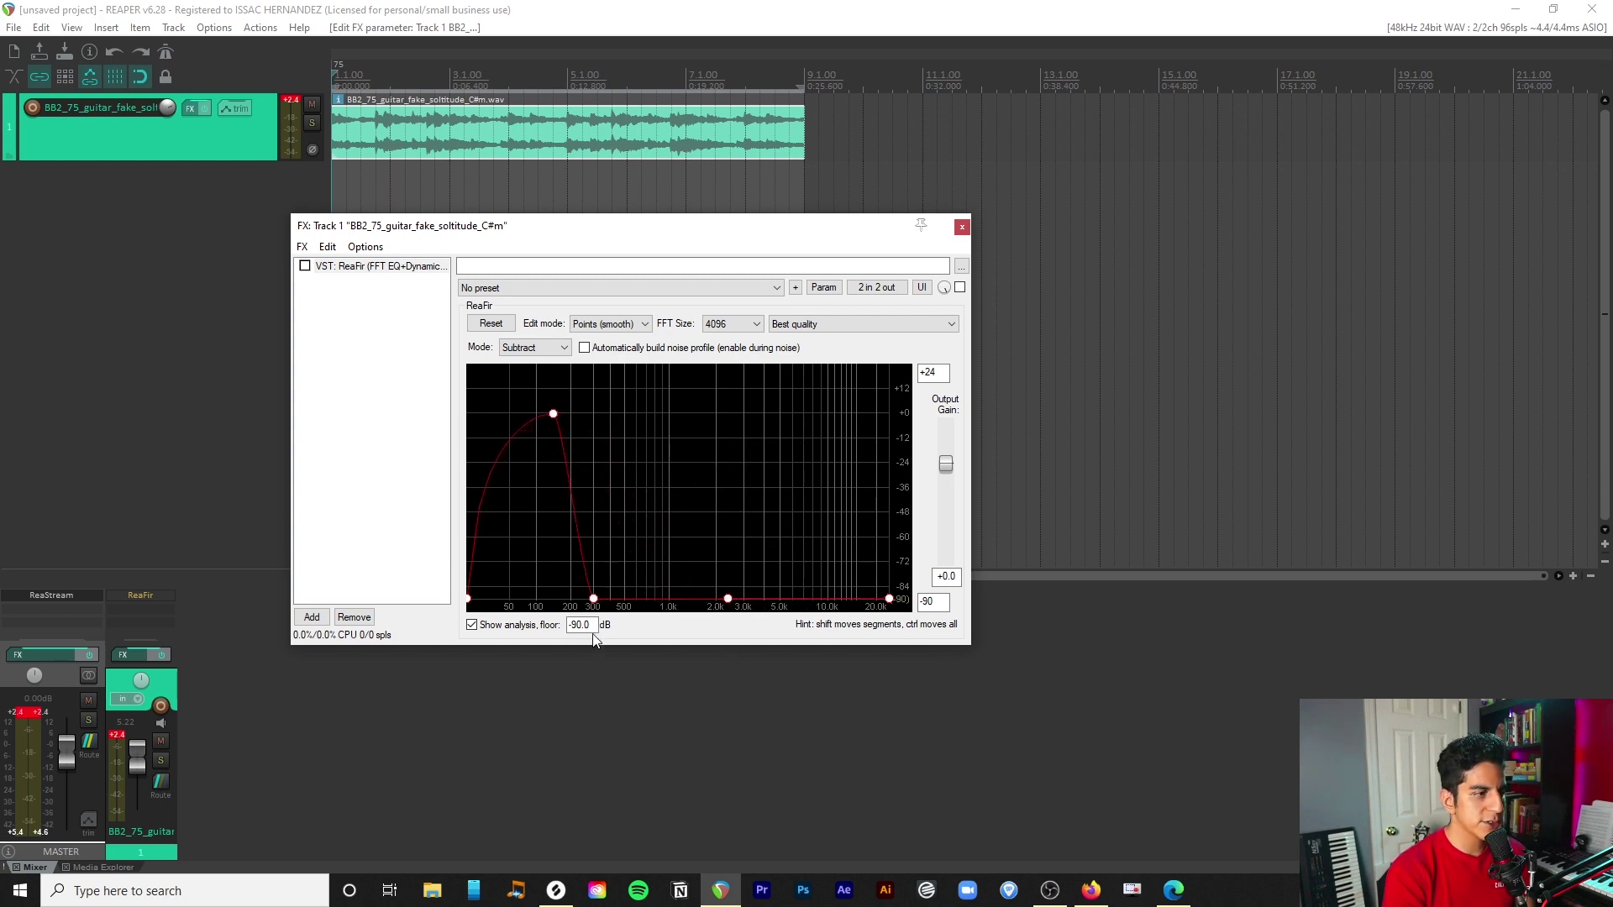
left_click_drag(552, 420, 523, 598)
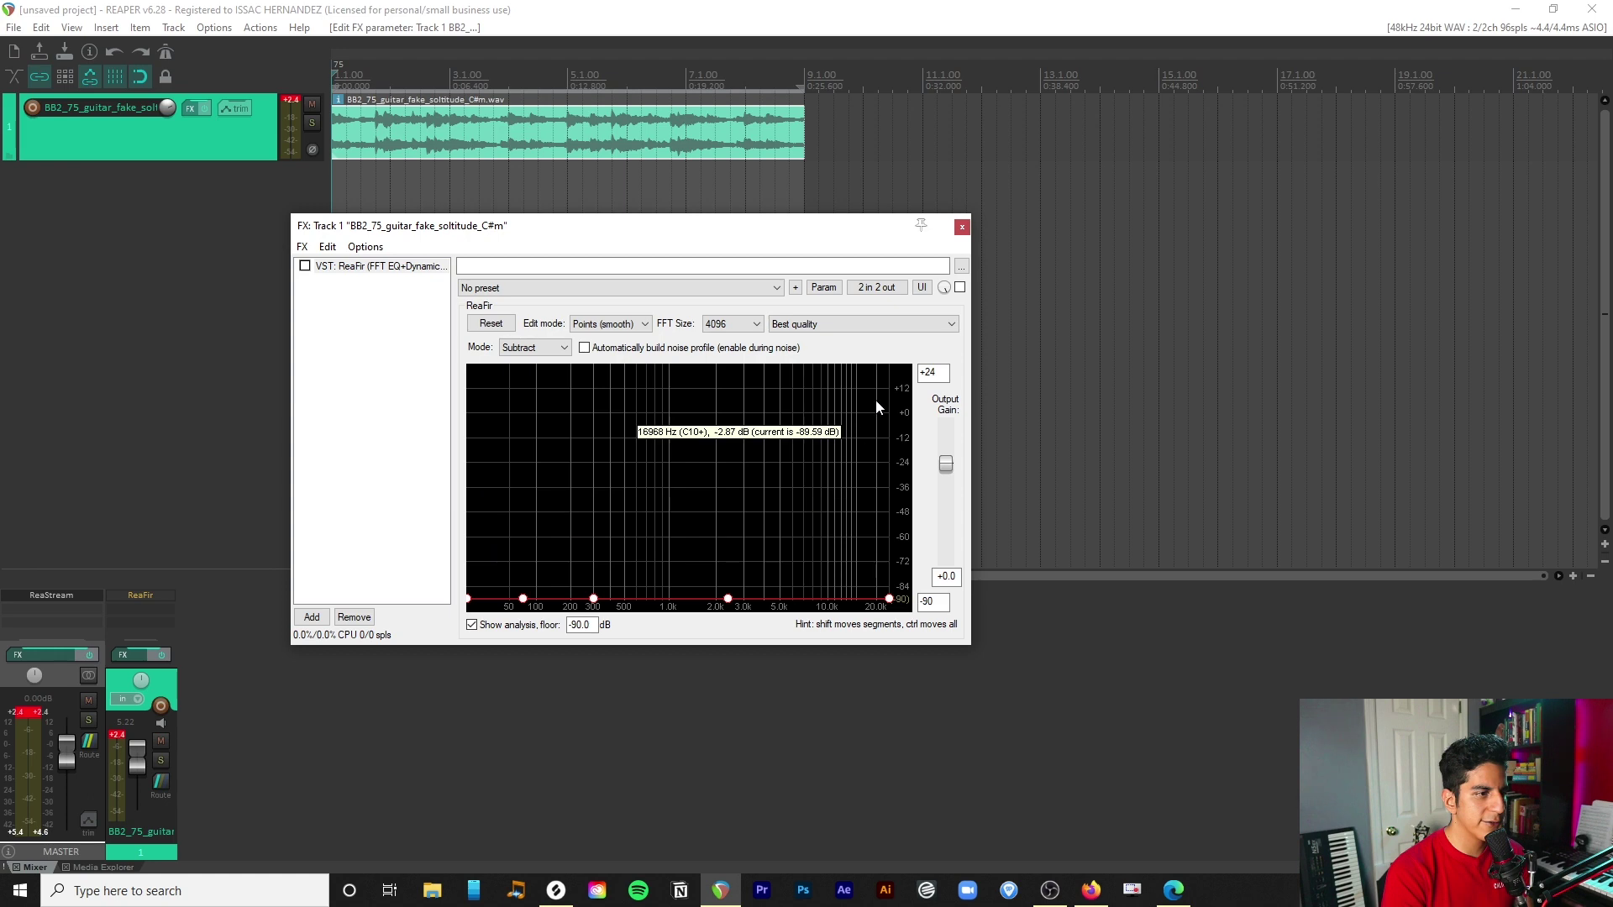
Step: Re-enable ReaFir and audition the guitar track with the curve at the floor
left_click(959, 287)
key("space")
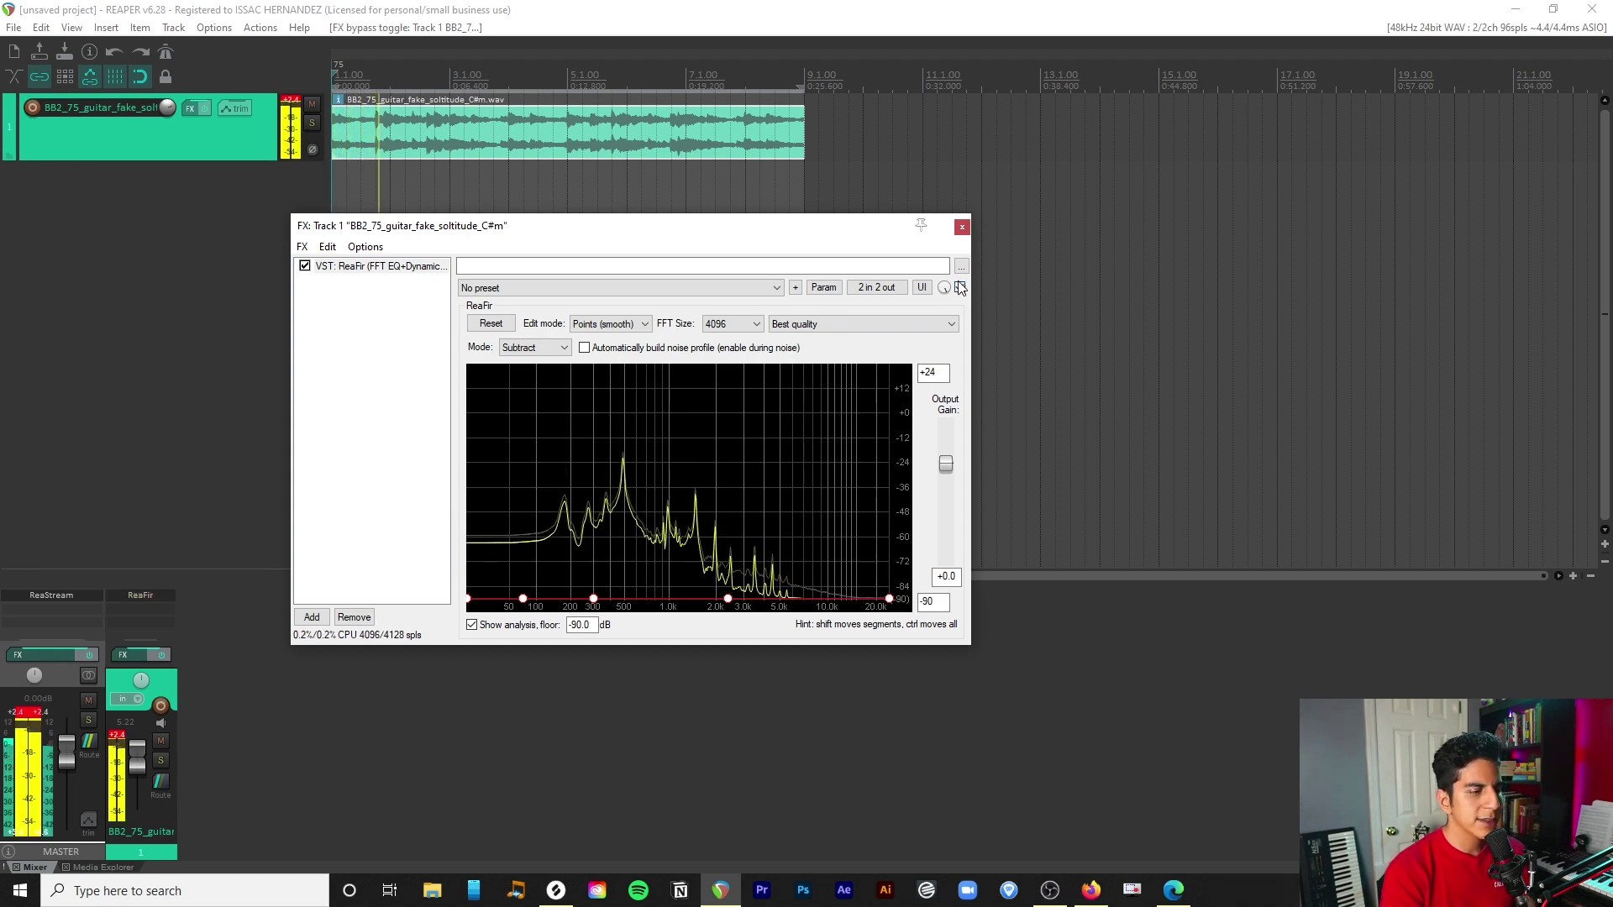
key("space")
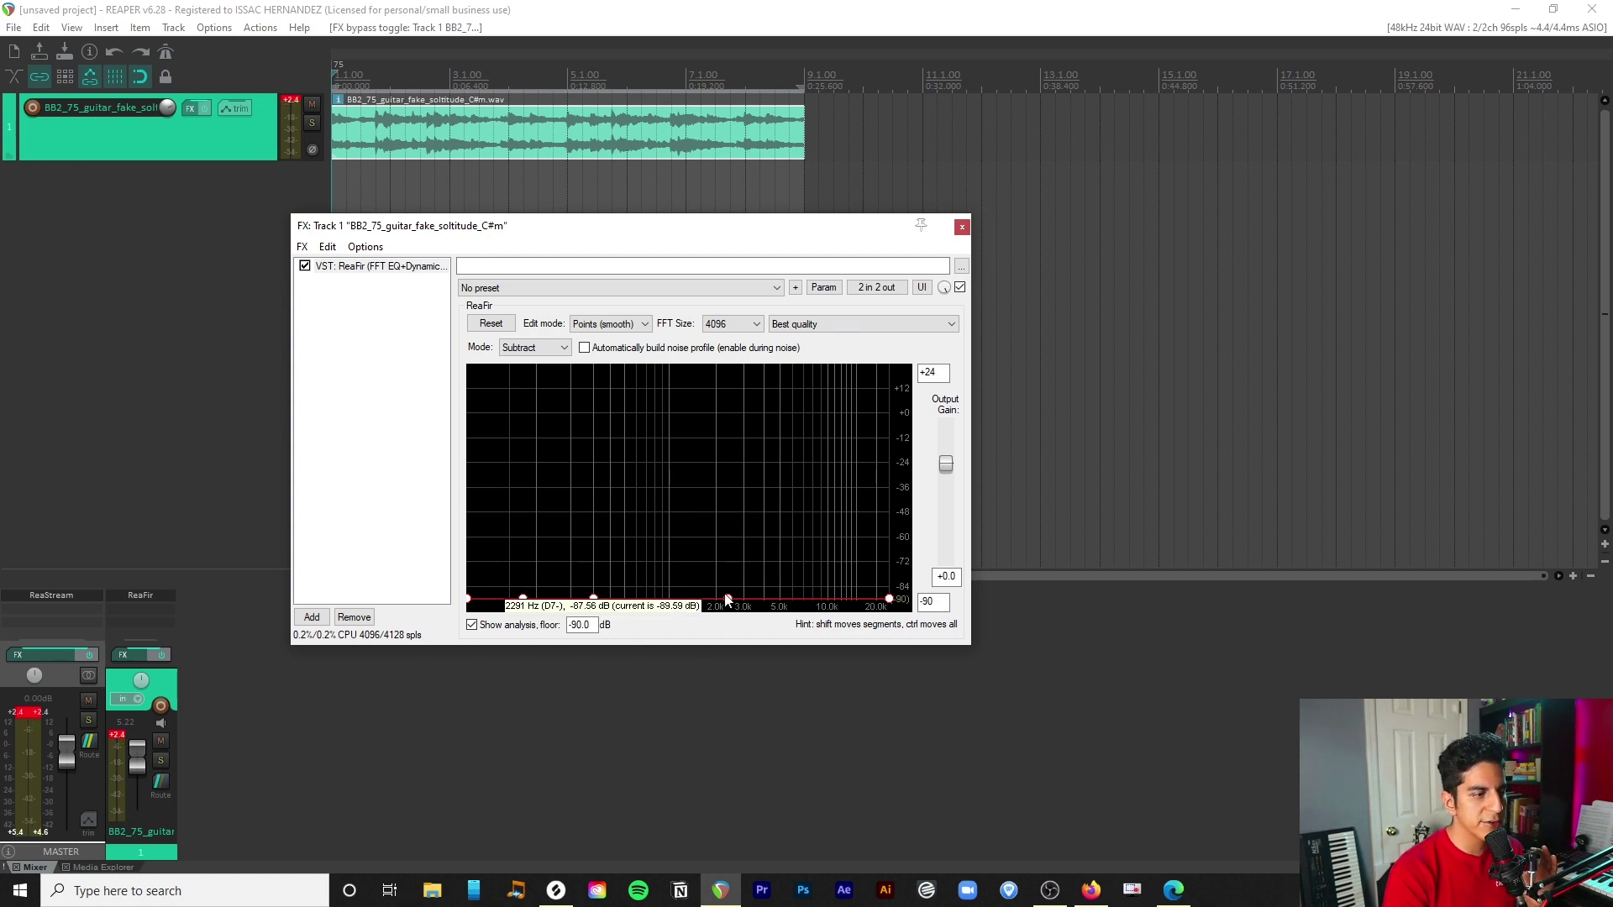
Step: Raise the curve point at 2378 Hz to about -62 dB and compare the playback with ReaFir bypassed and enabled
left_click_drag(729, 601, 729, 546)
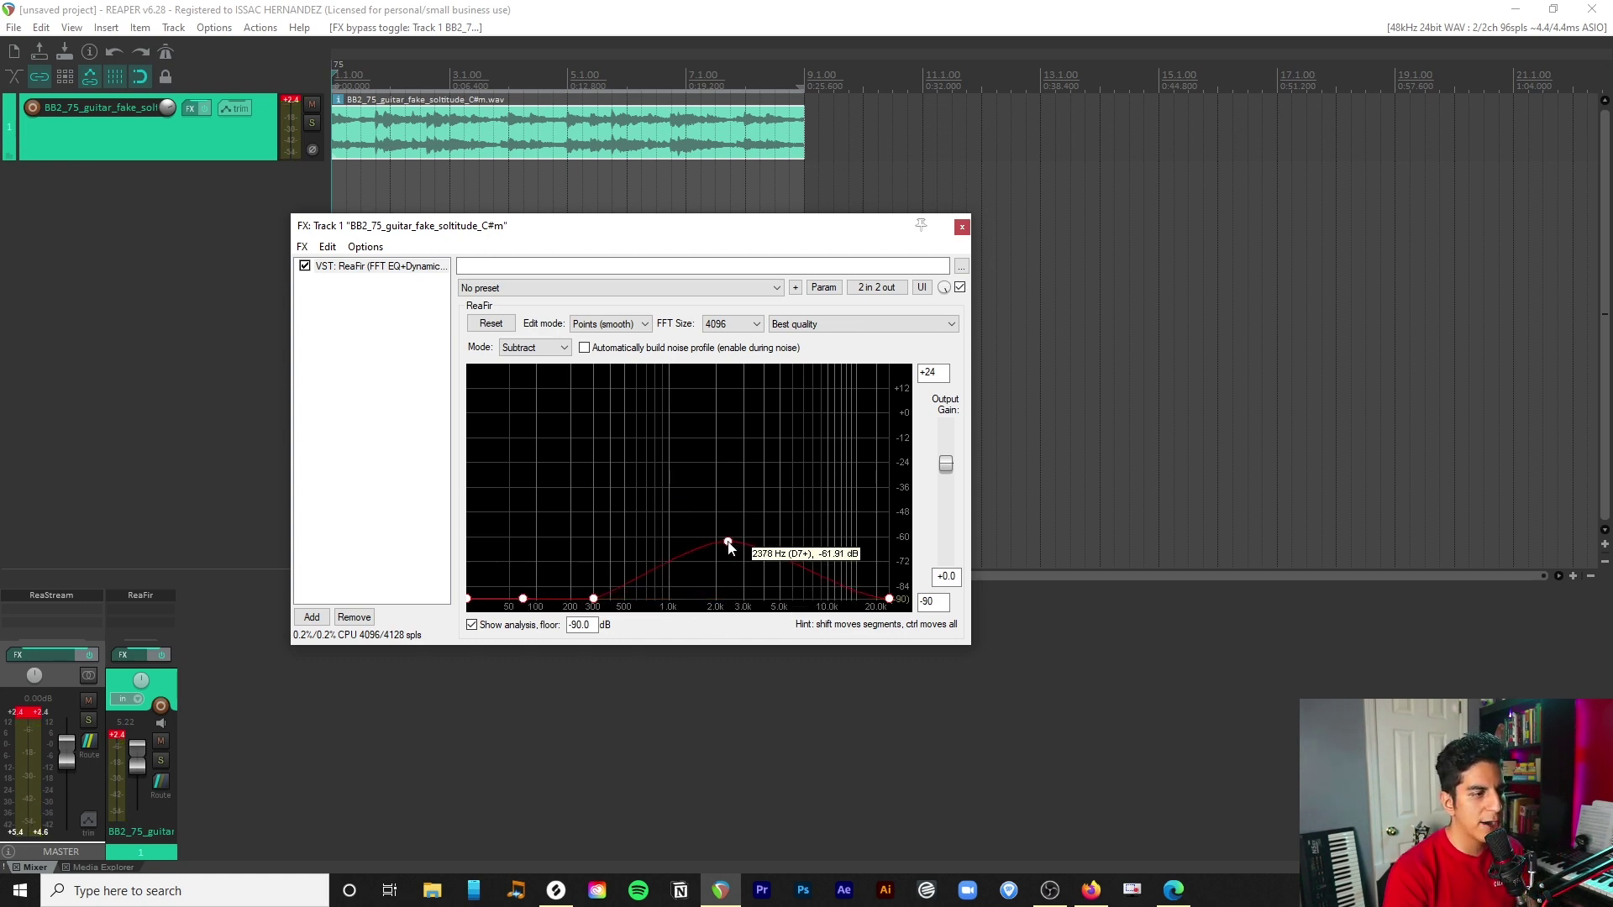
key("ctrl+b")
key("space")
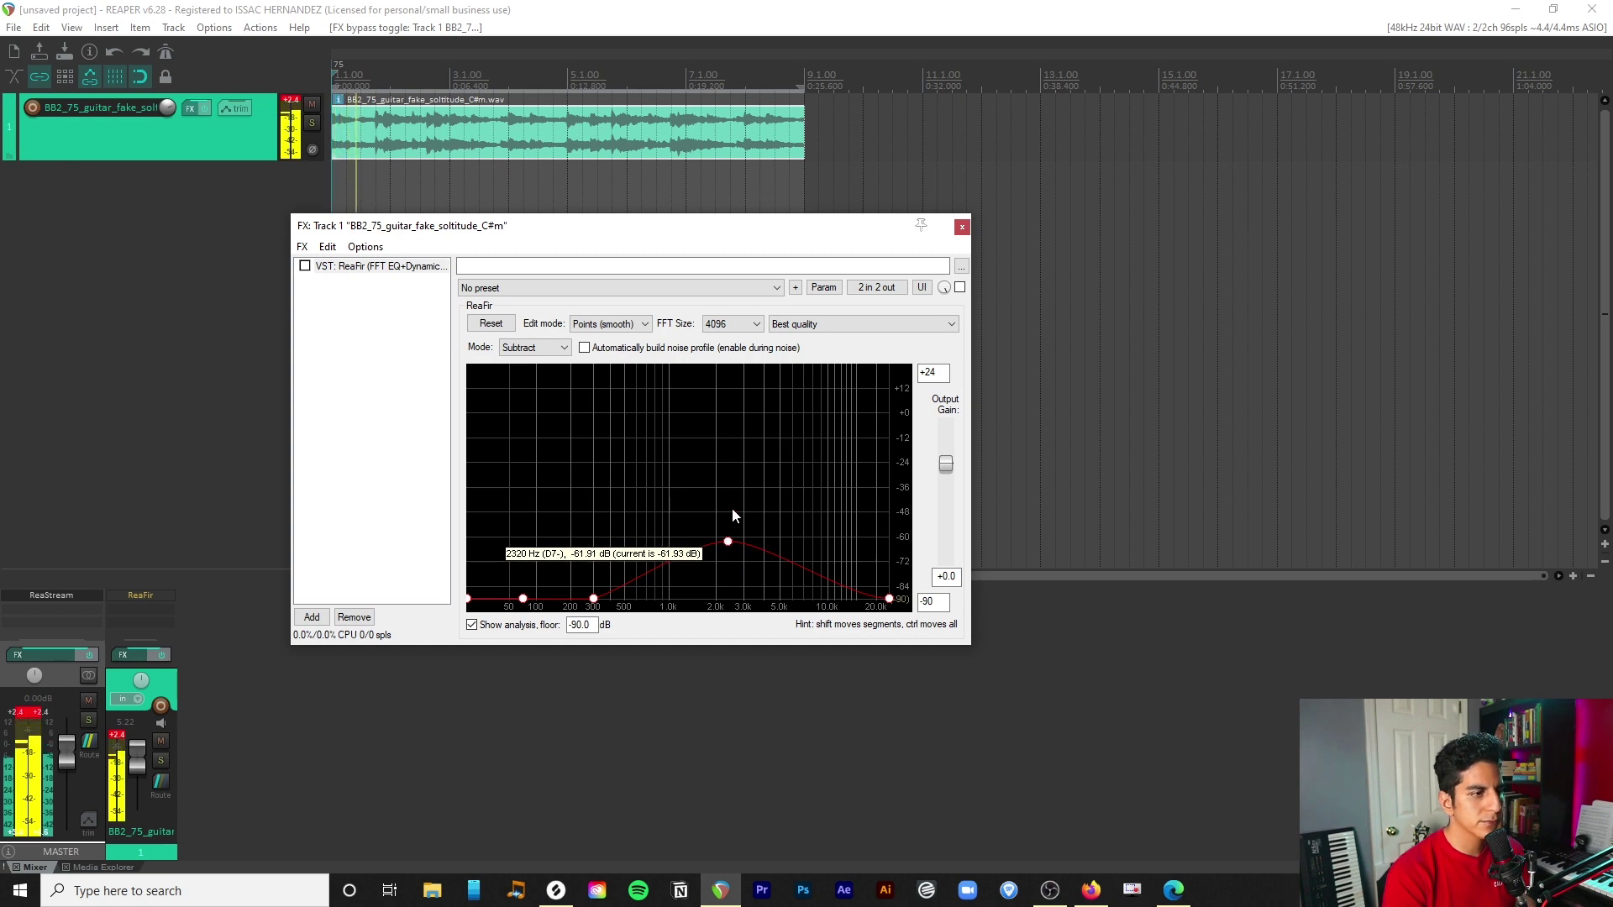
left_click(961, 288)
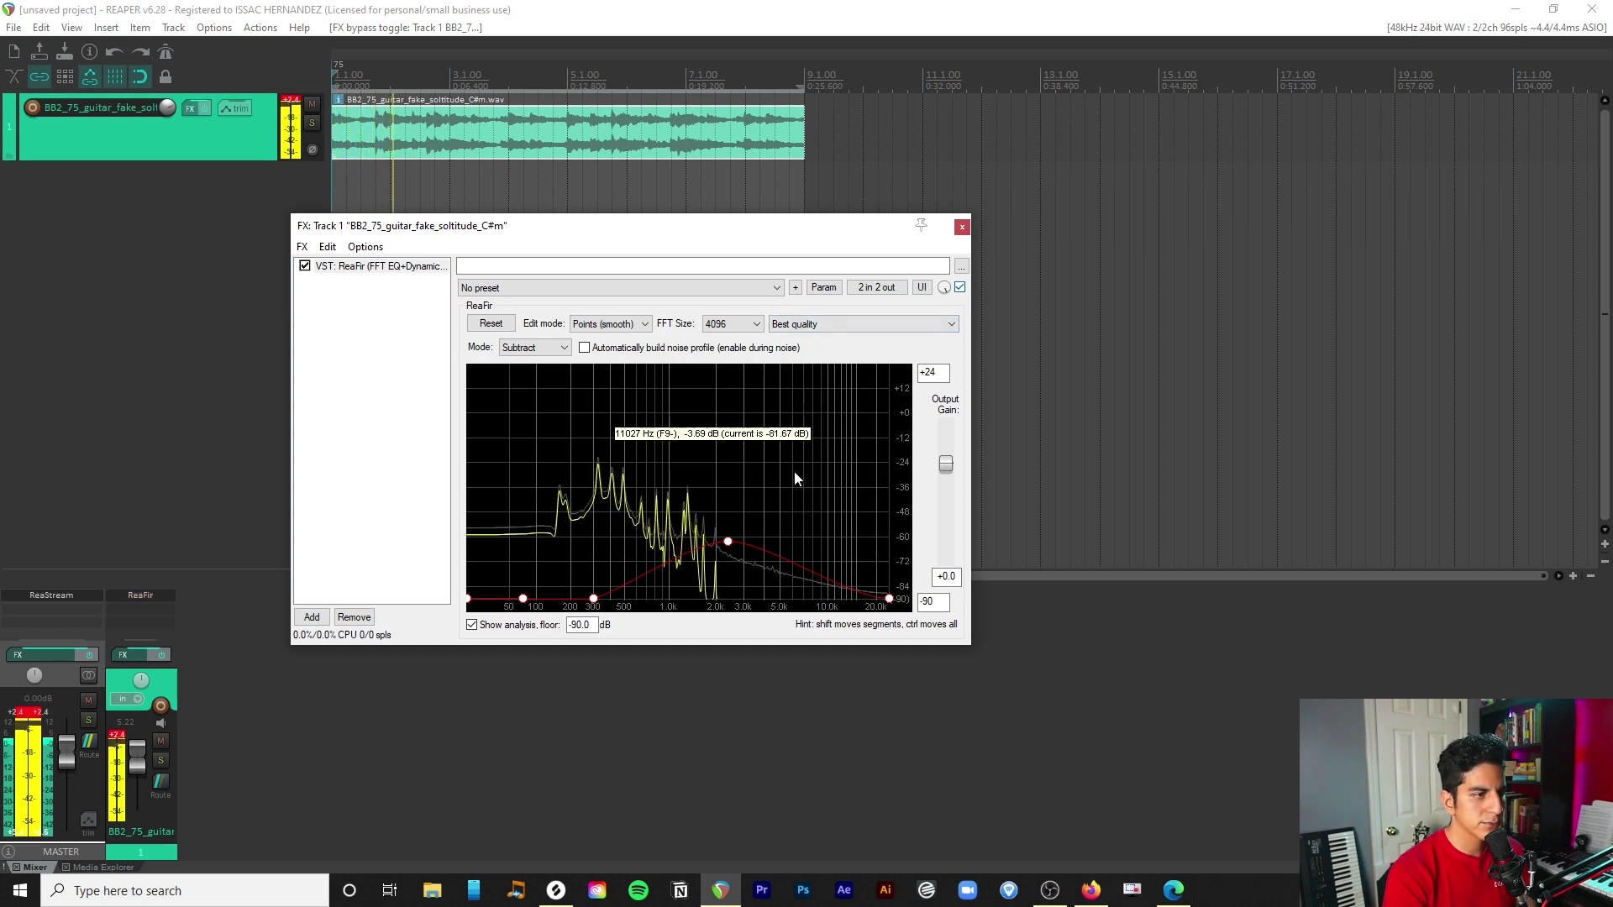
Step: Try the 2378 Hz point at about -17.5 dB, drop it back to the floor, and experiment with the low-frequency points during playback
left_click_drag(727, 541, 728, 451)
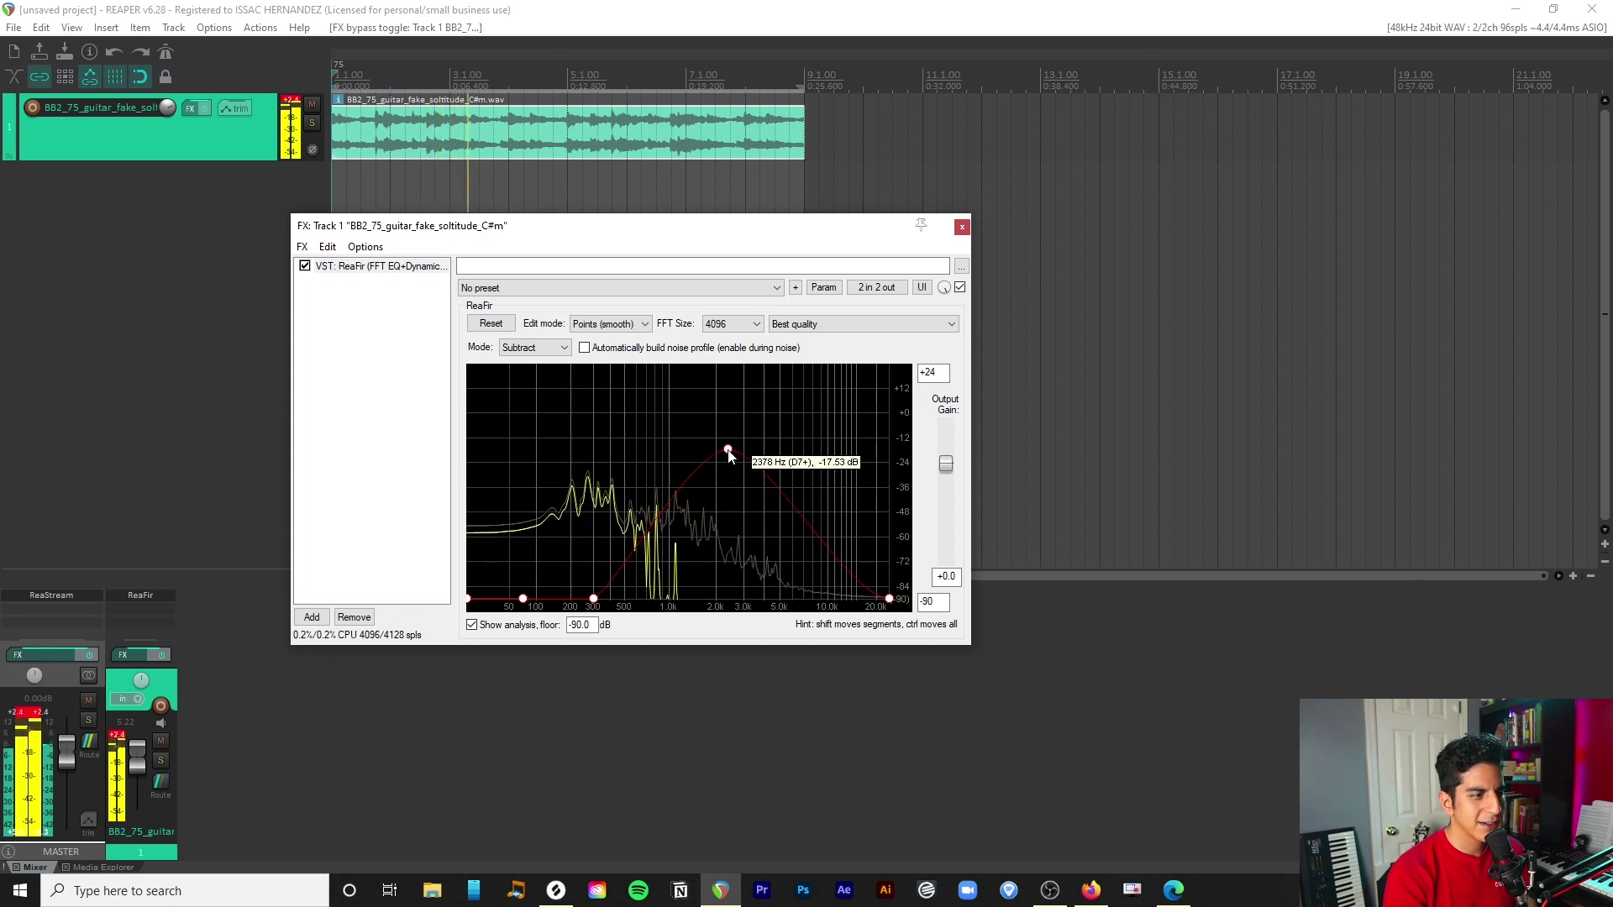
left_click_drag(728, 451, 729, 473)
left_click_drag(730, 529, 702, 774)
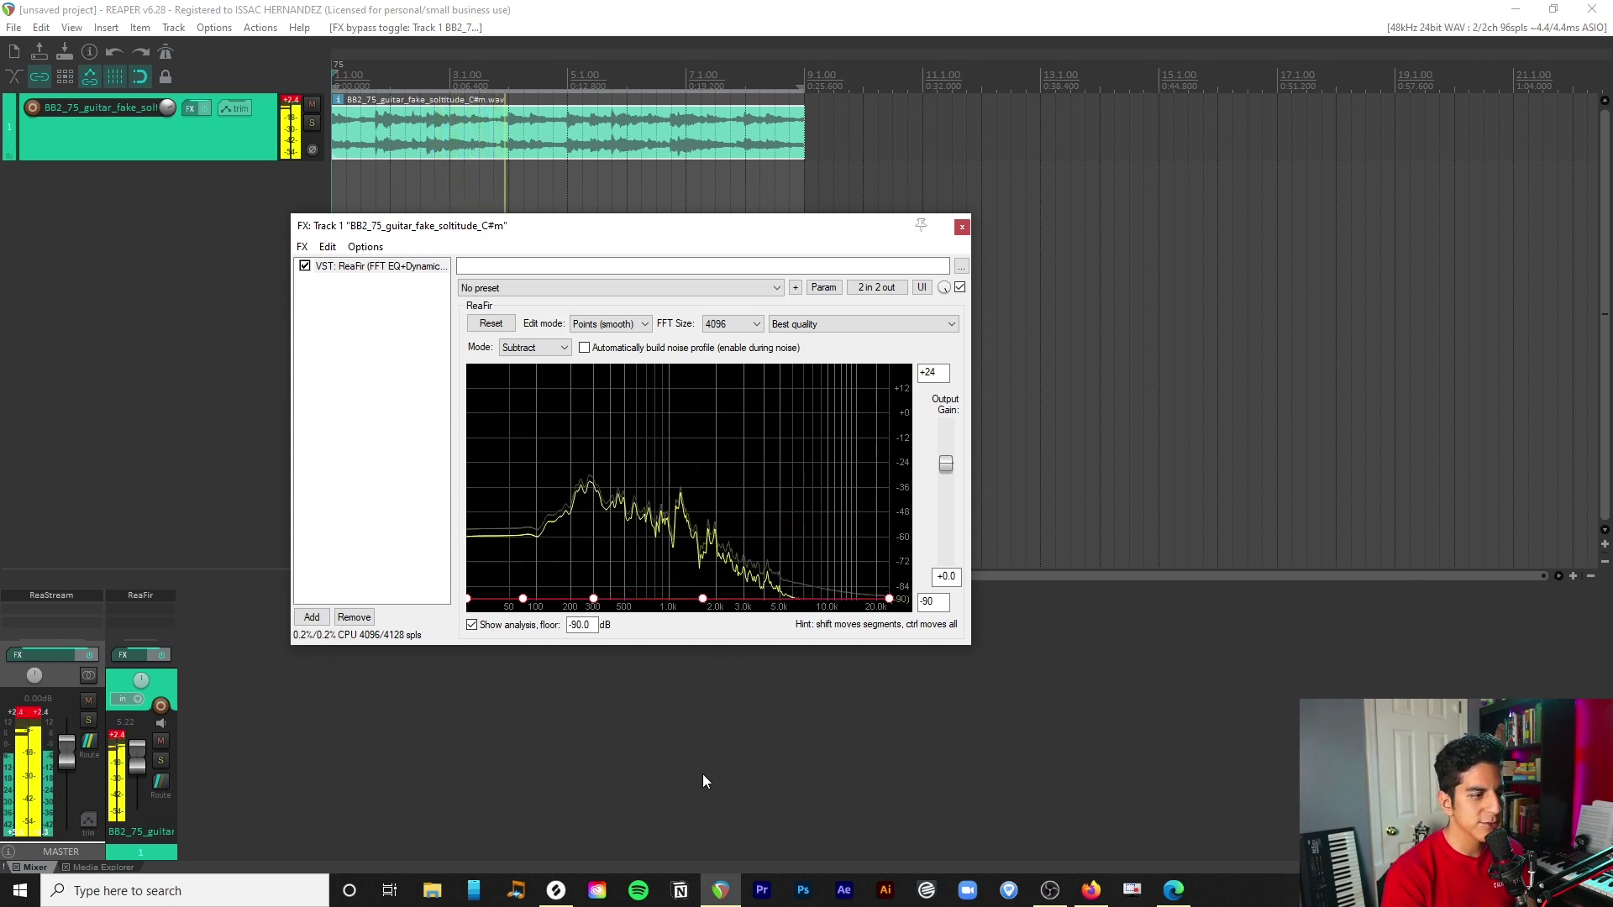
left_click(527, 600)
left_click_drag(528, 599, 551, 493)
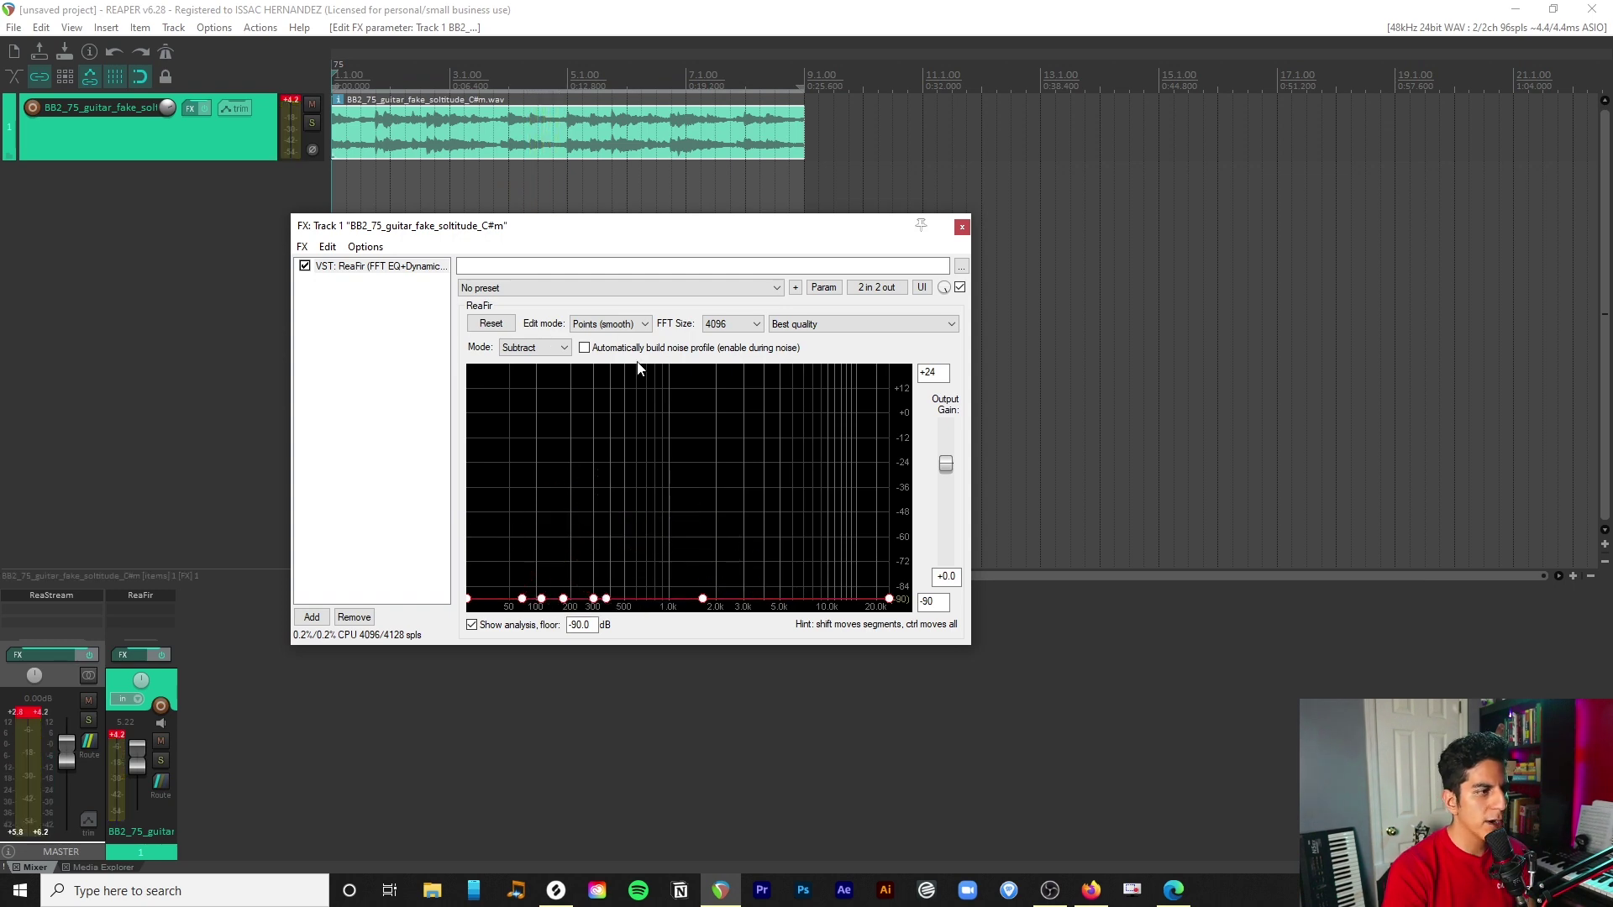
Step: Set ReaFir's edit mode to Precise, enable automatic noise profile building, and play part of the first bar to capture a profile
left_click(629, 324)
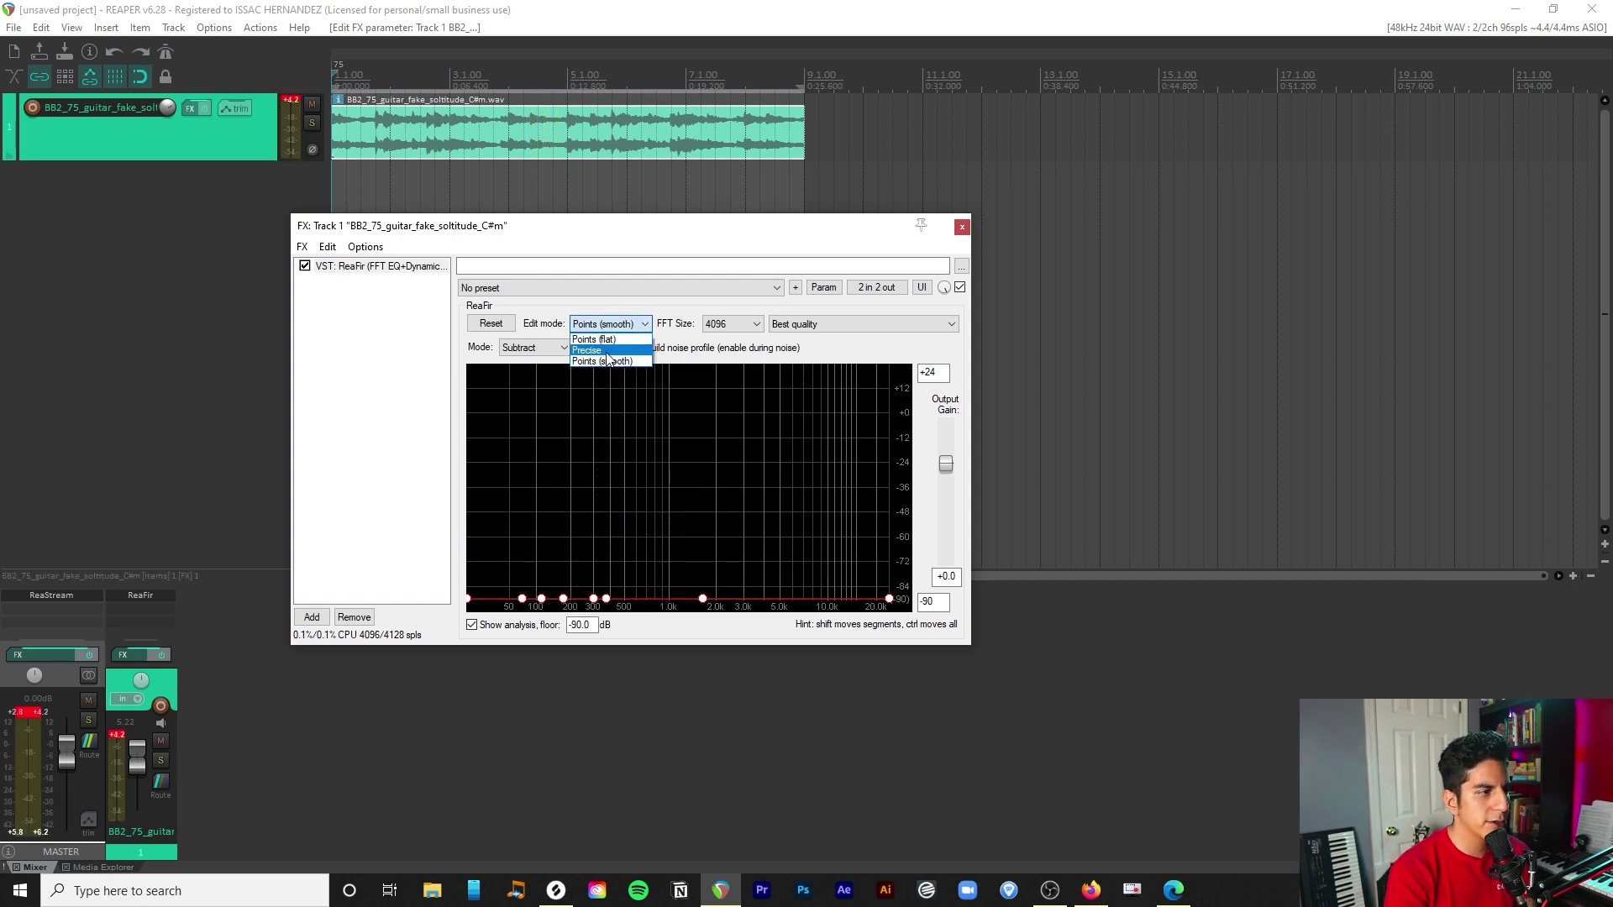
left_click(607, 351)
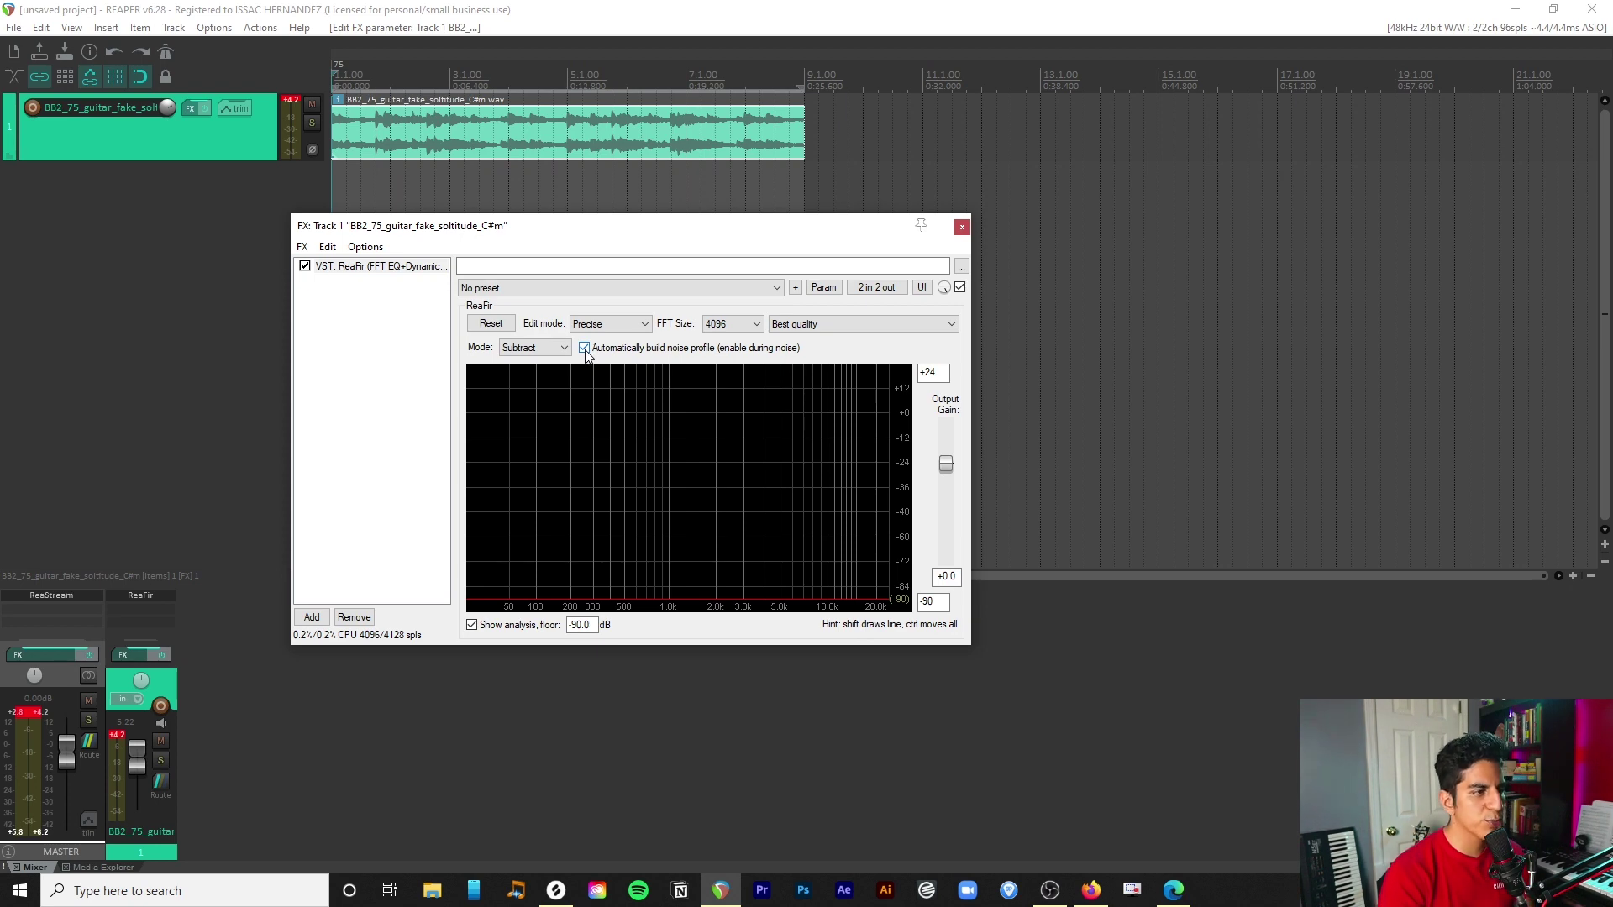
left_click(1574, 577)
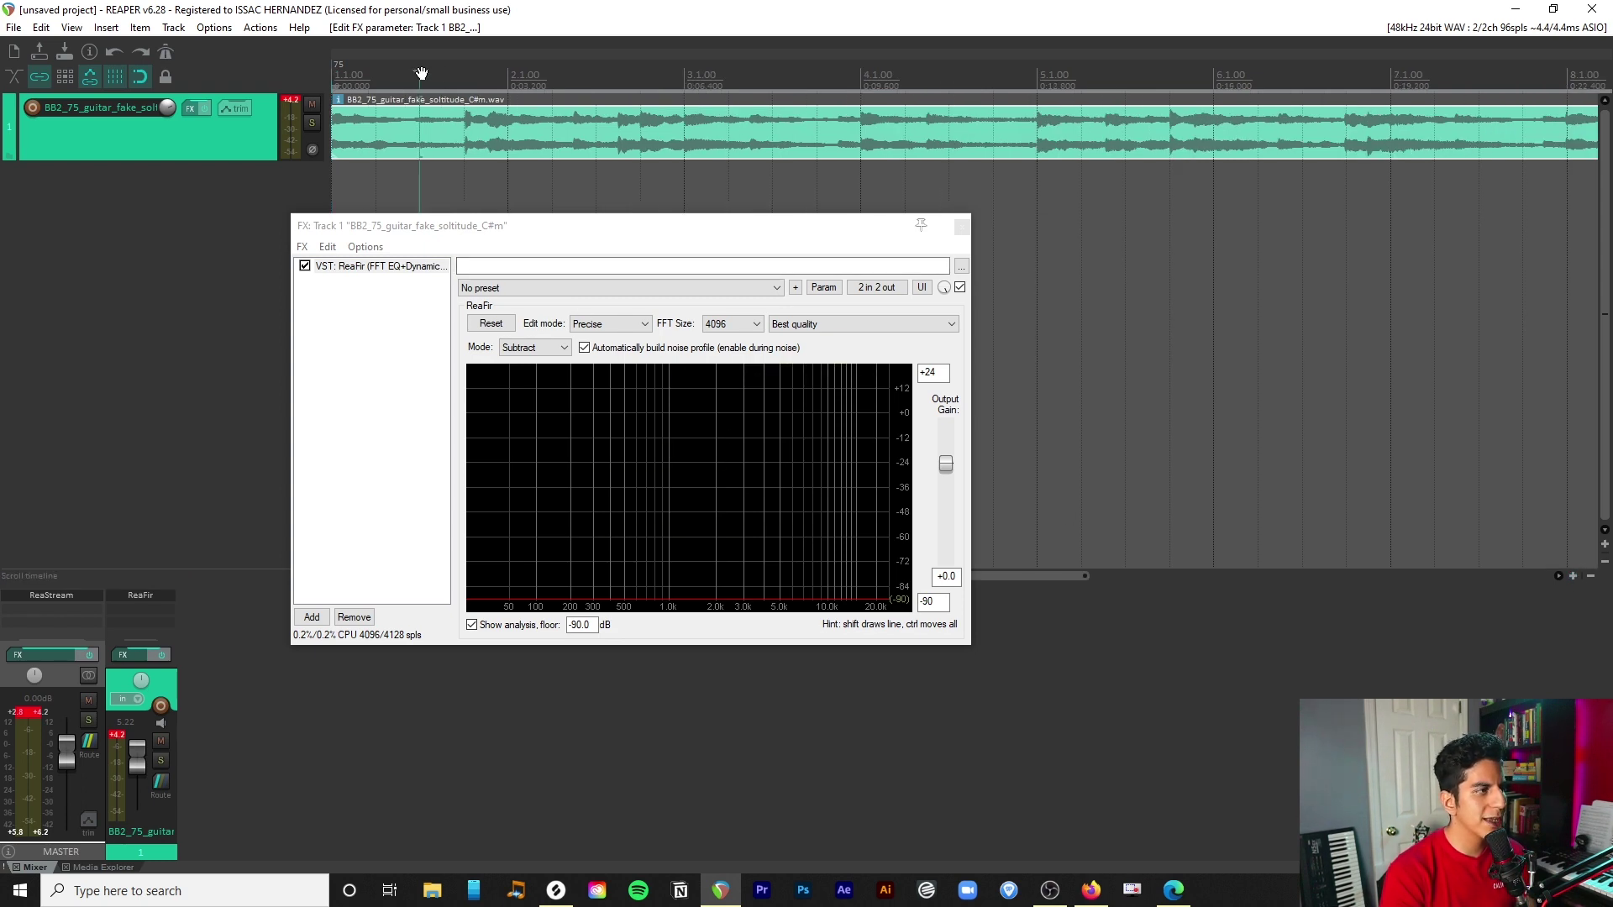
key("space")
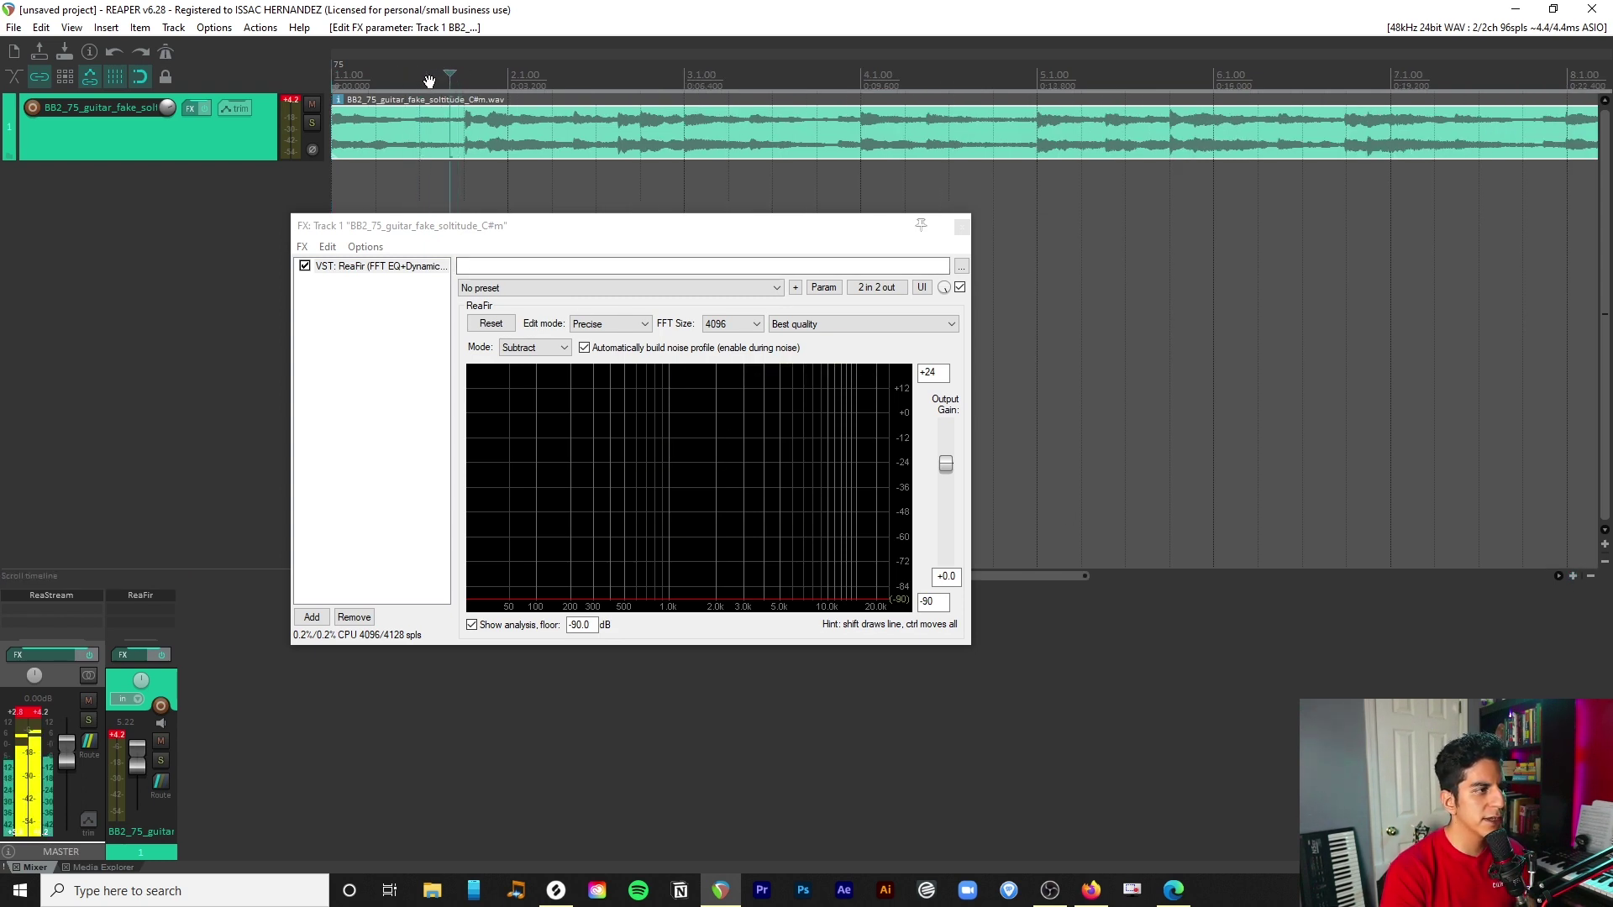
key("space")
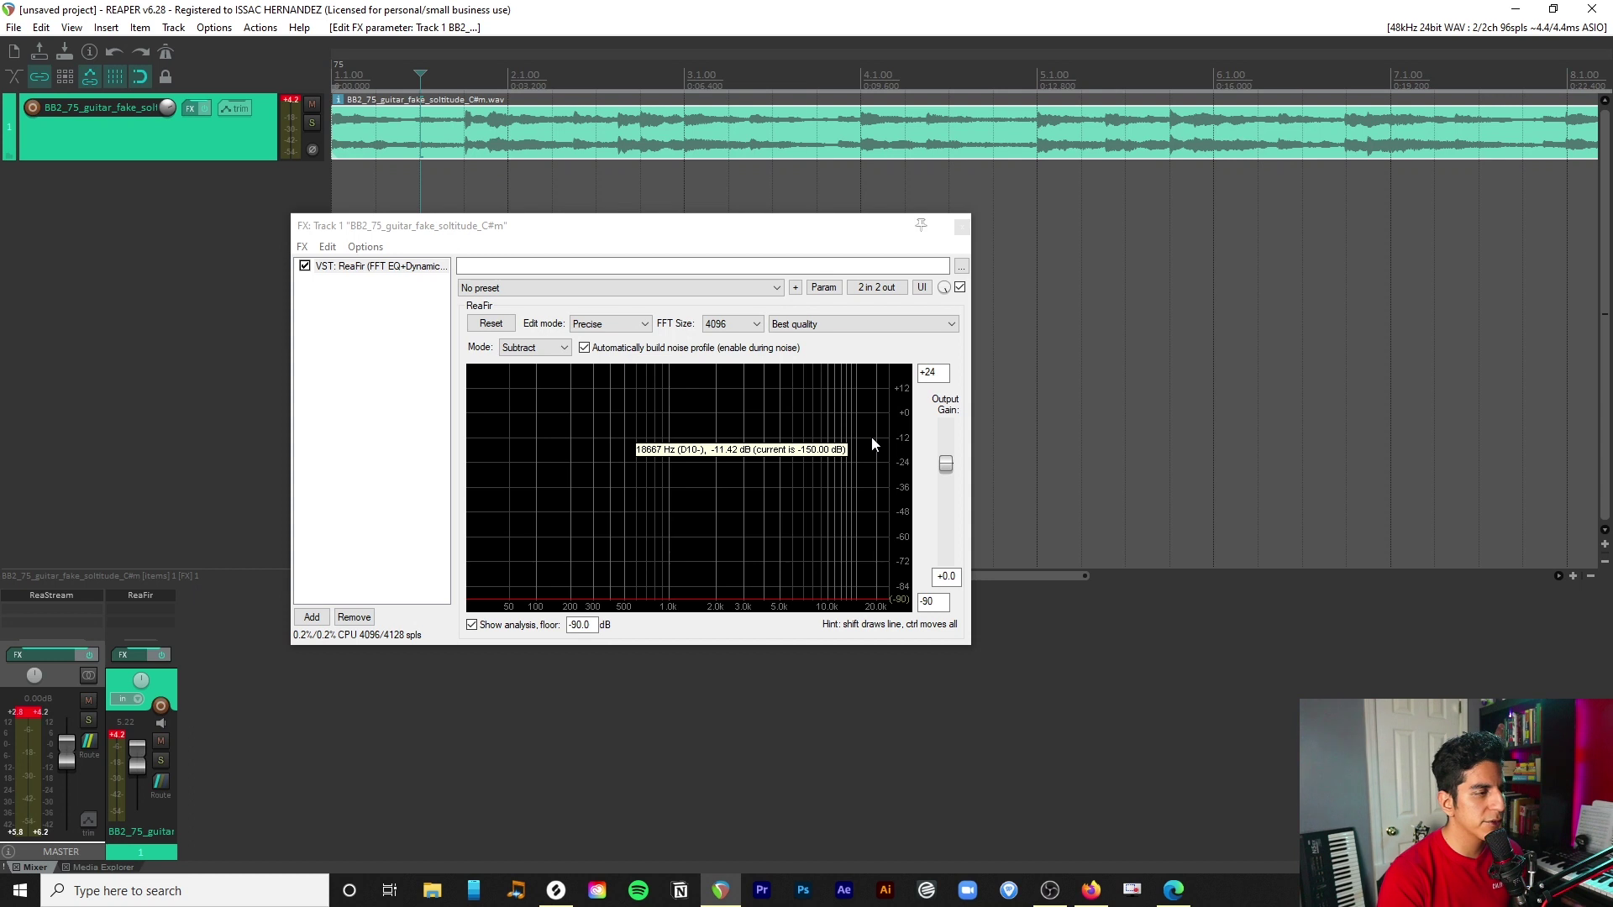
key("space")
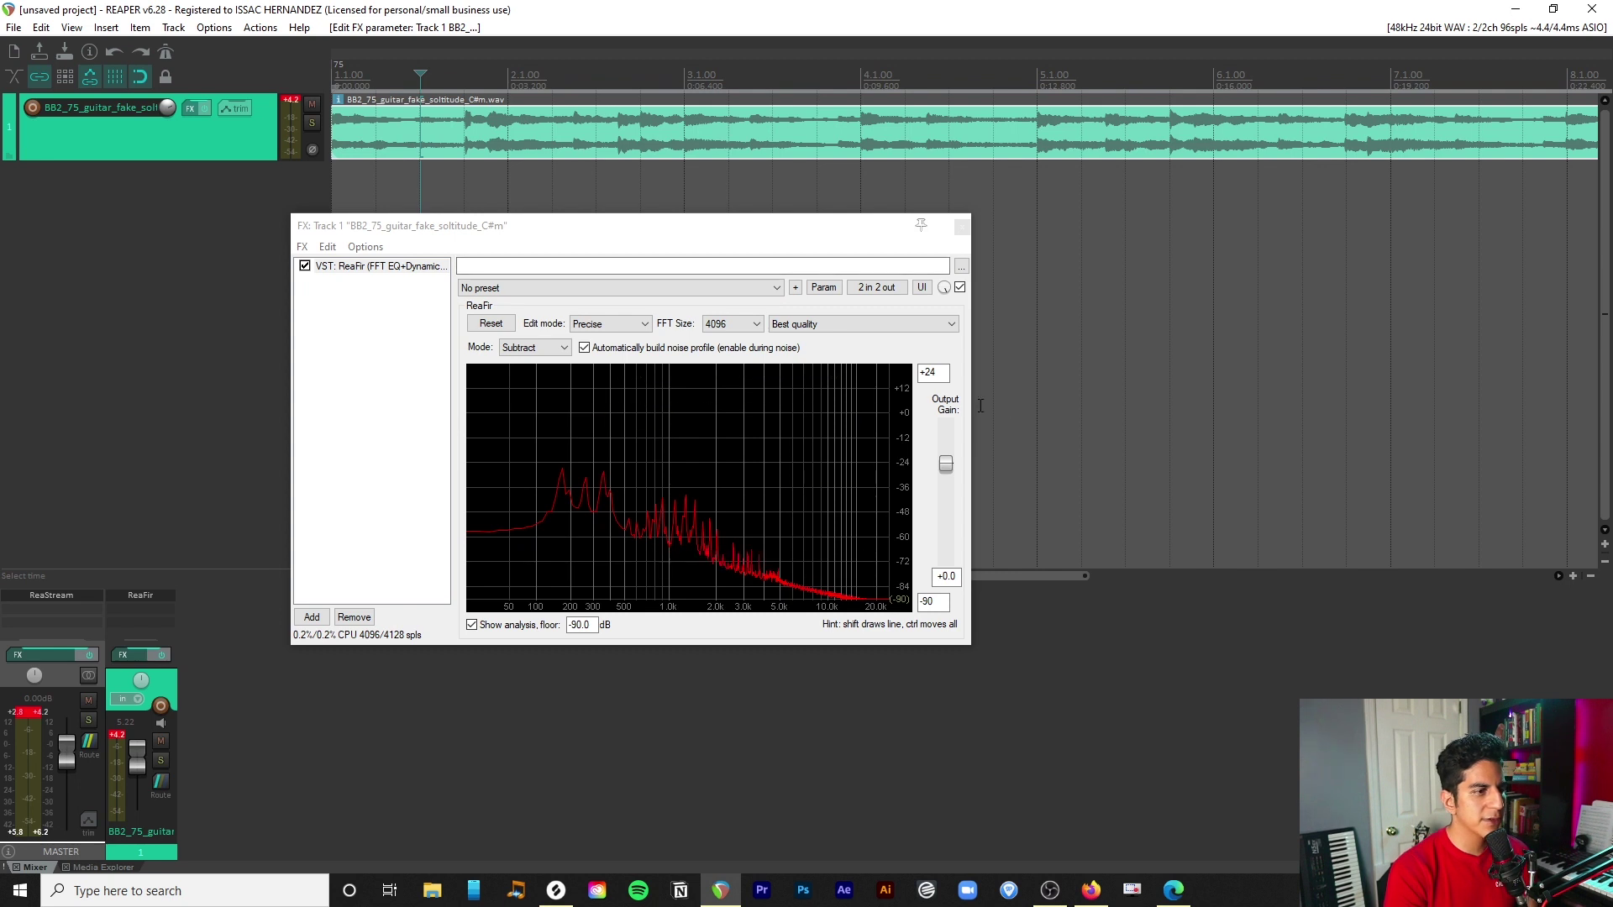
Step: Turn off automatic noise profile building and audition the subtracted guitar from different positions in the first bar
left_click(584, 349)
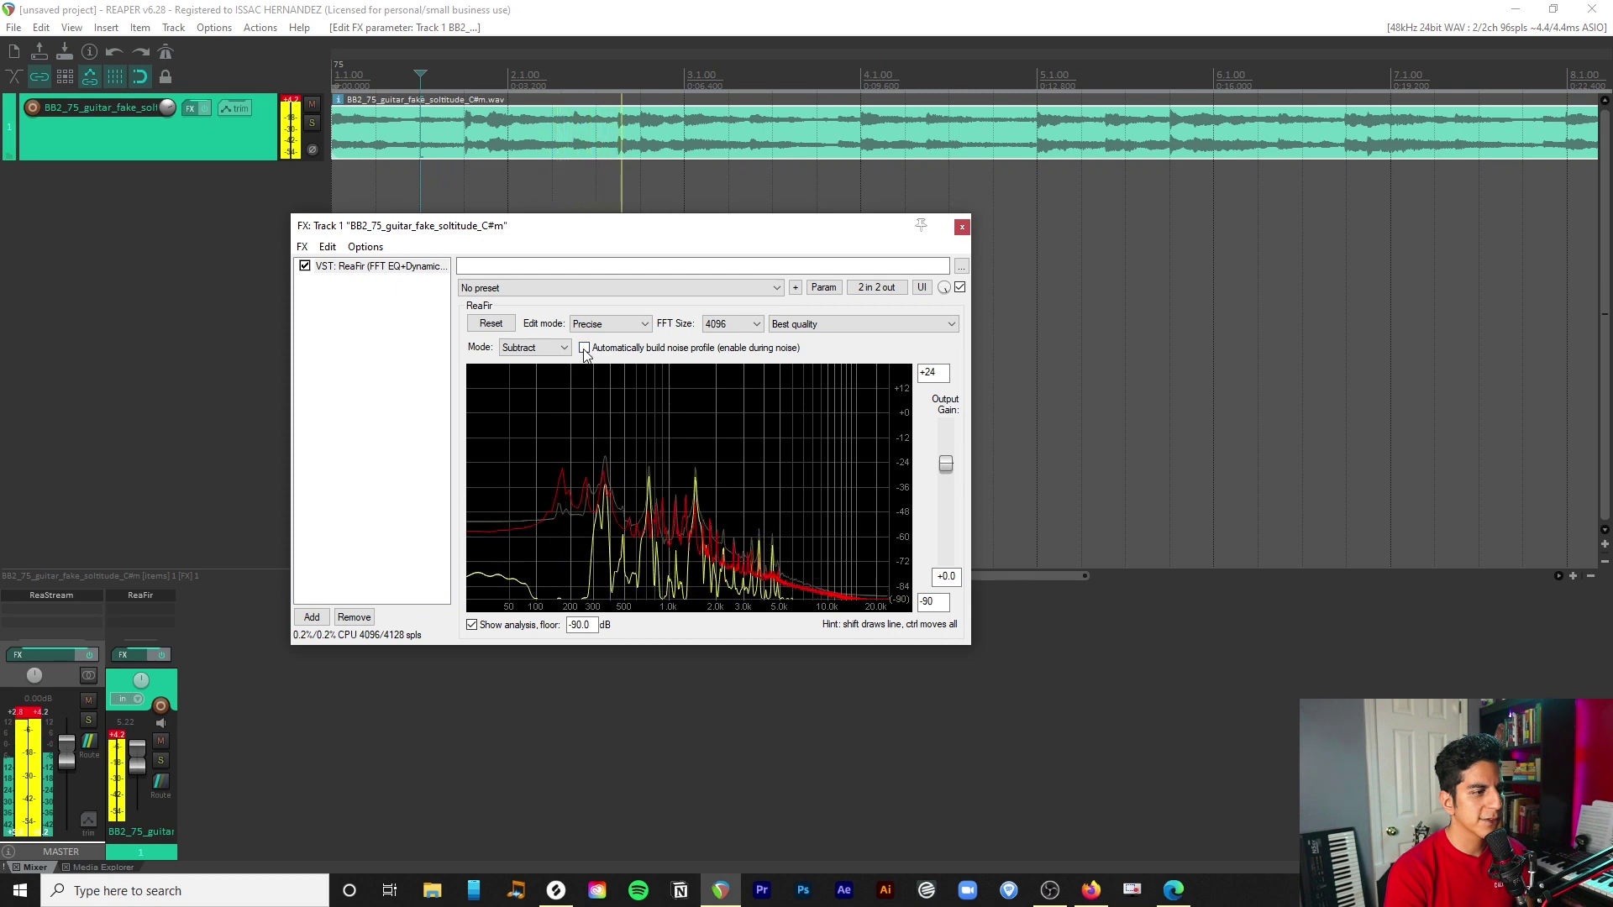
key("space")
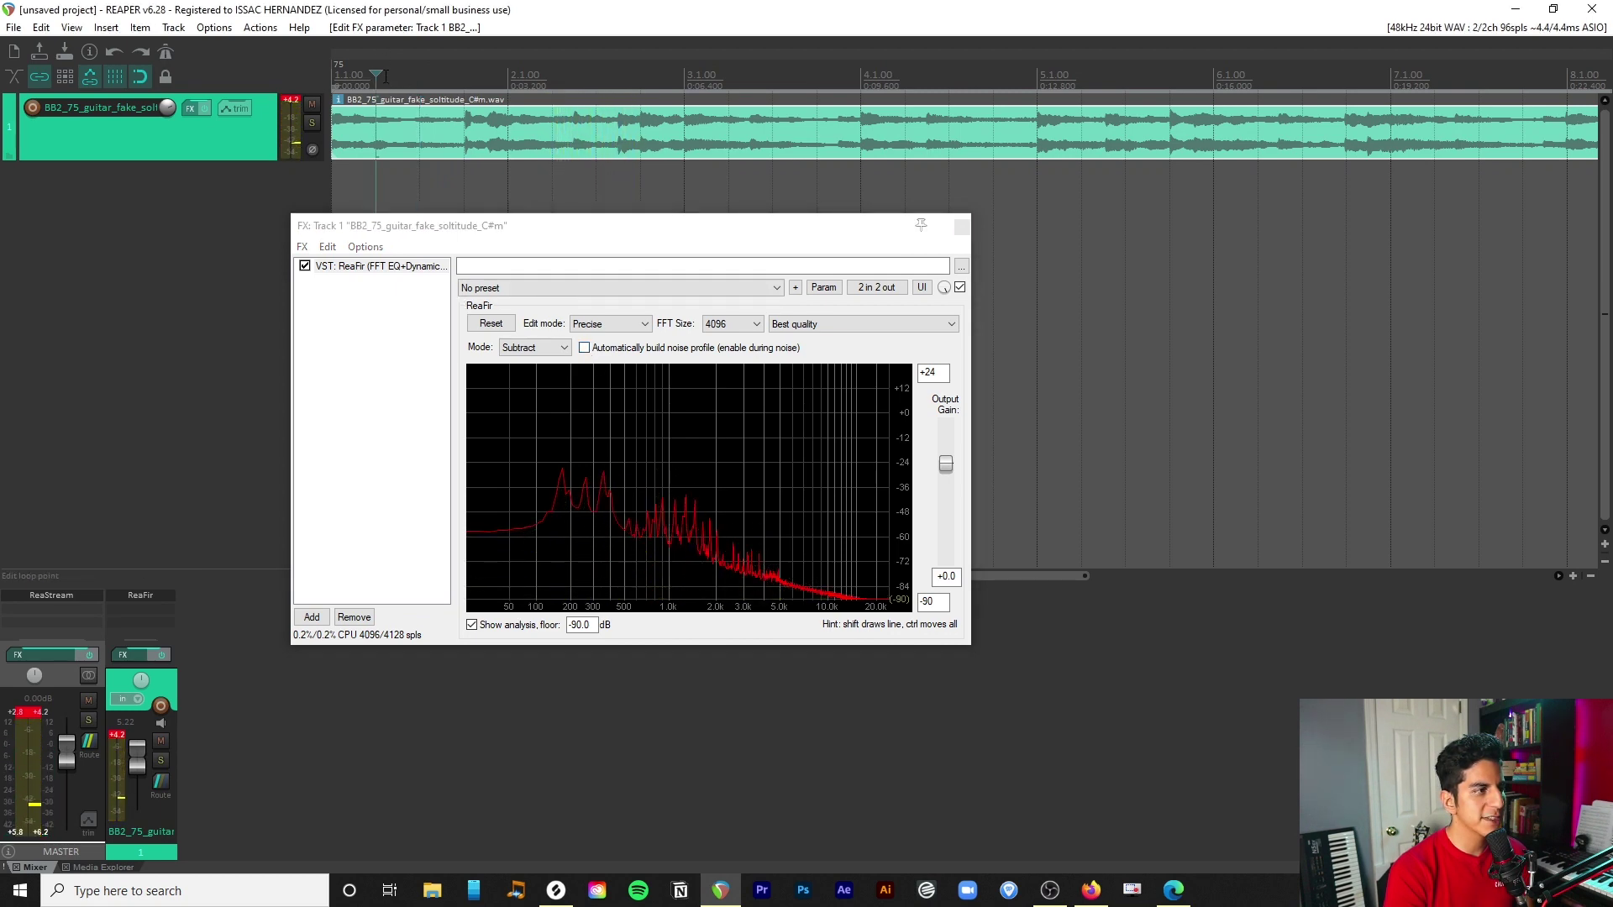
key("space")
key("space")
left_click(422, 87)
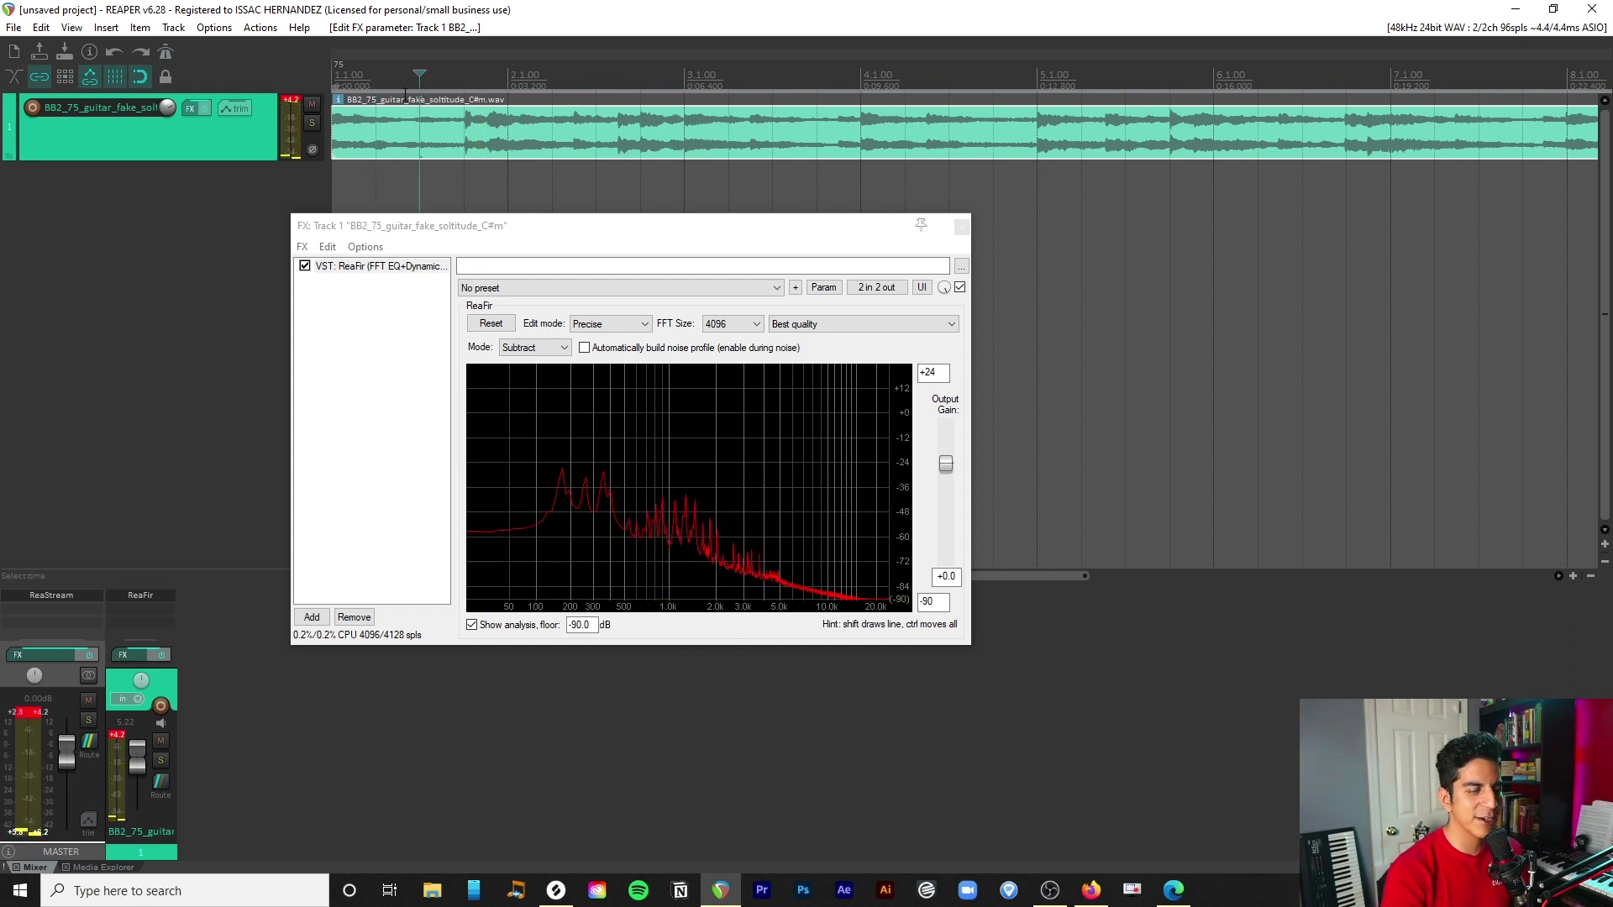
key("space")
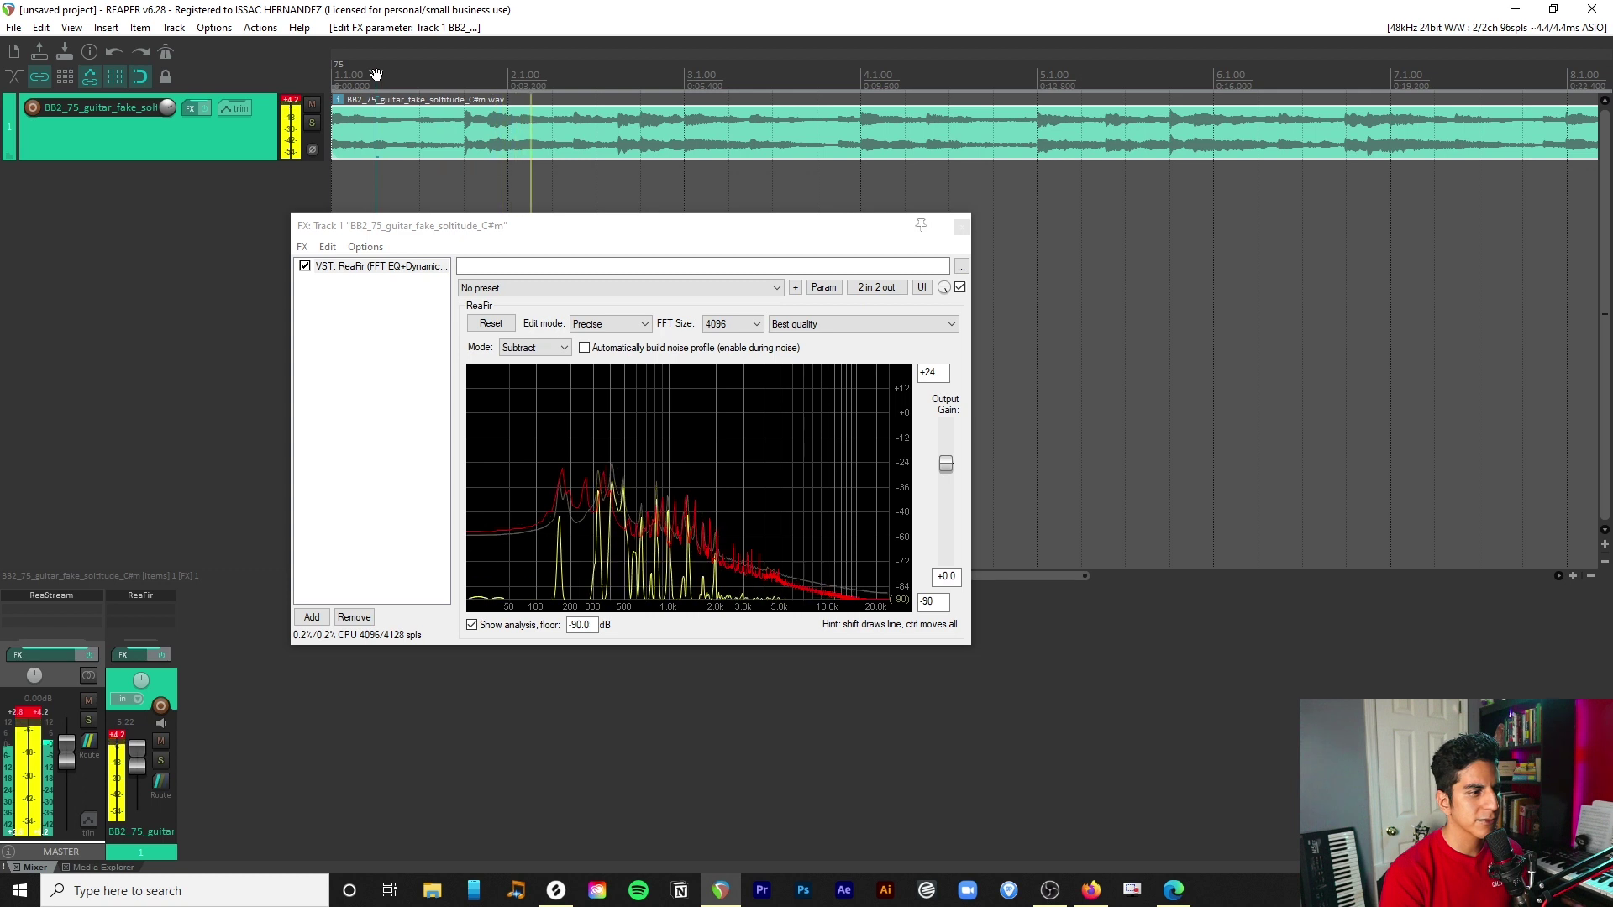
key("space")
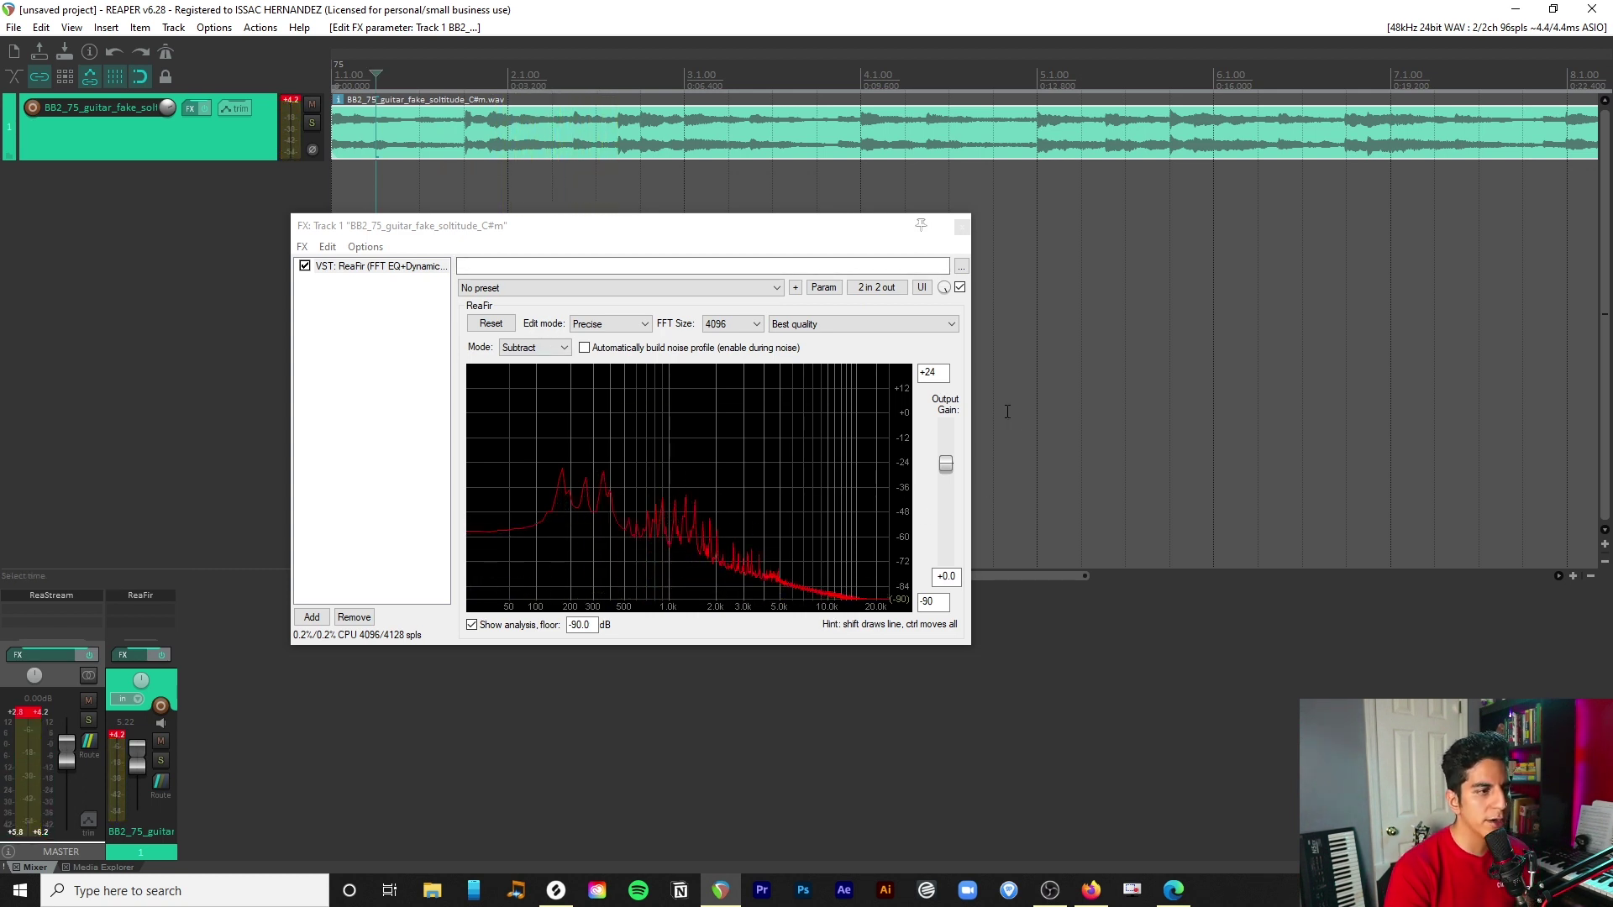
left_click(1589, 577)
left_click(1589, 577)
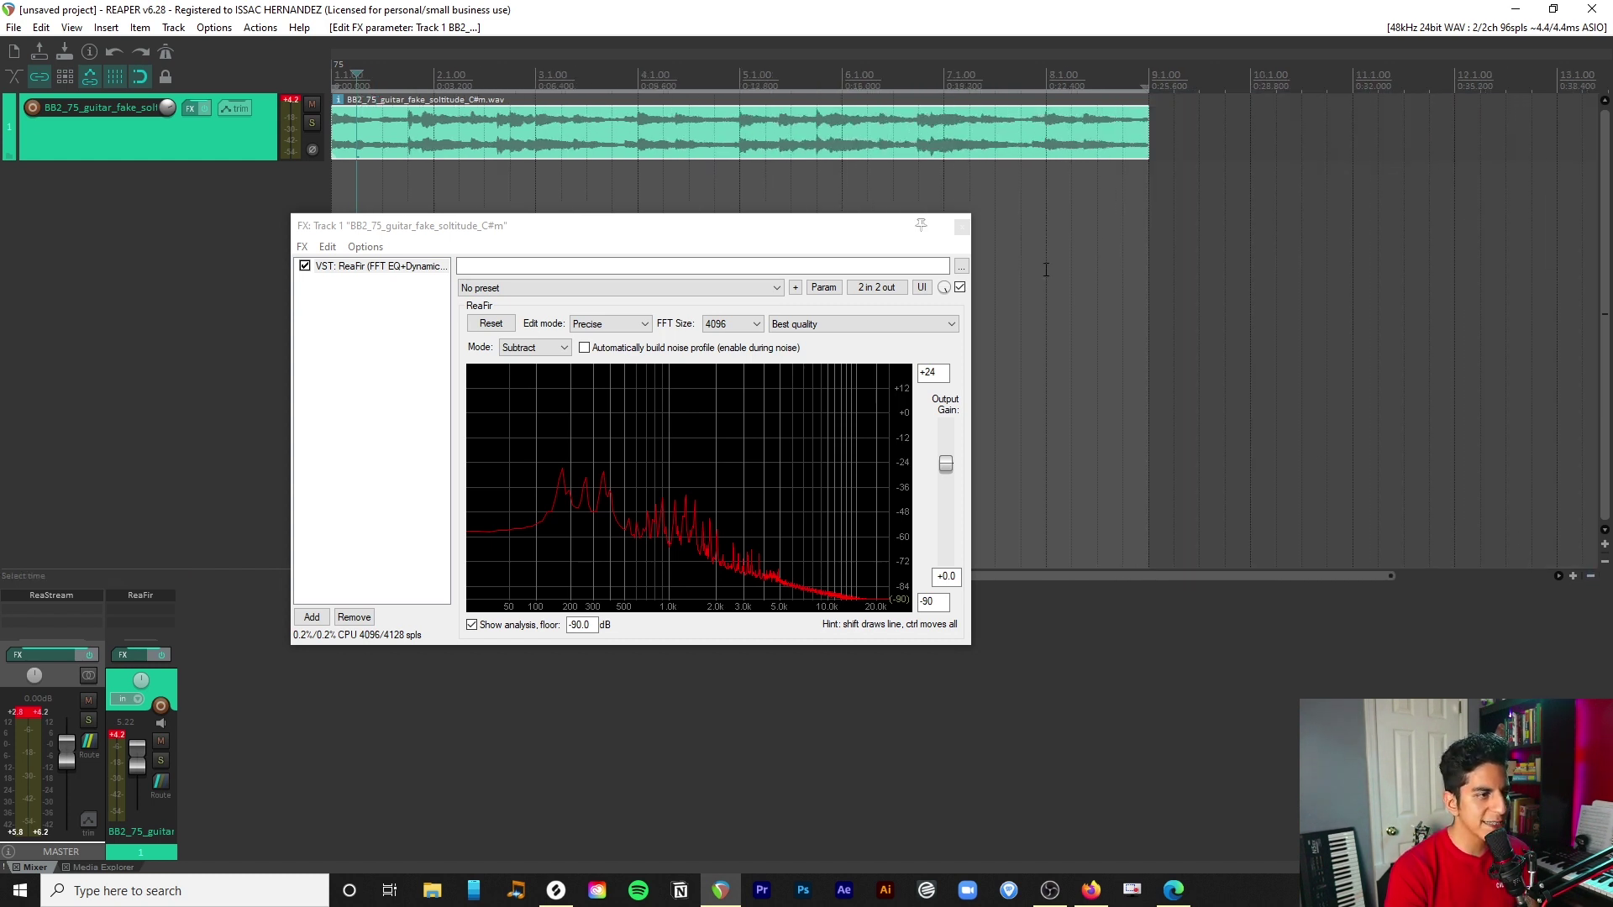
left_click_drag(858, 230, 962, 225)
left_click_drag(1046, 282, 1046, 294)
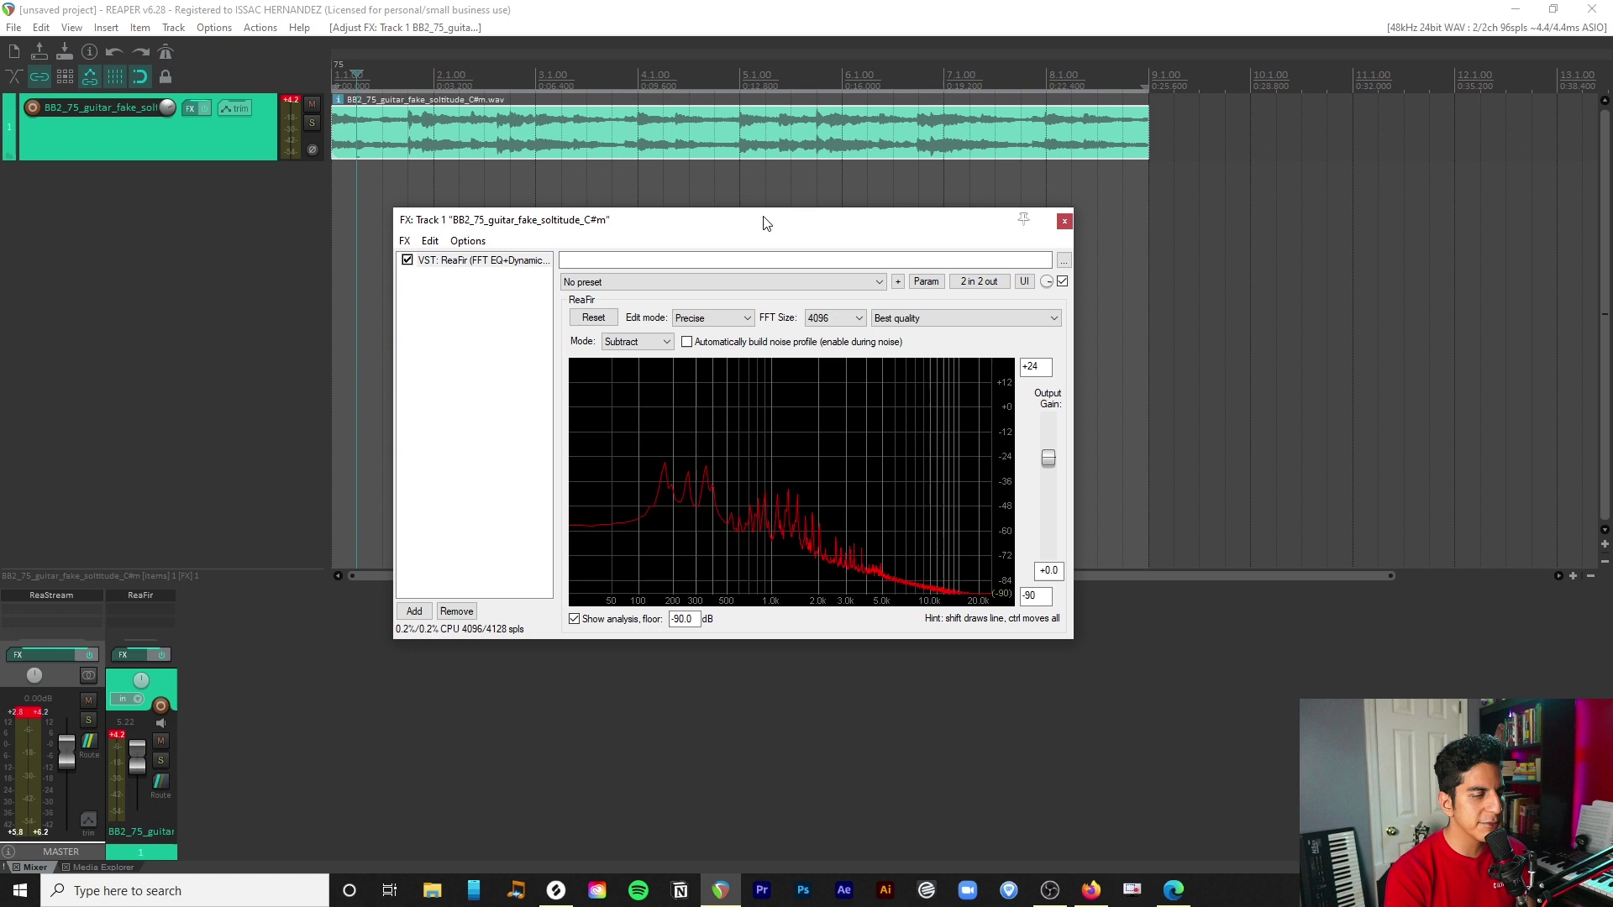
left_click_drag(766, 221, 618, 209)
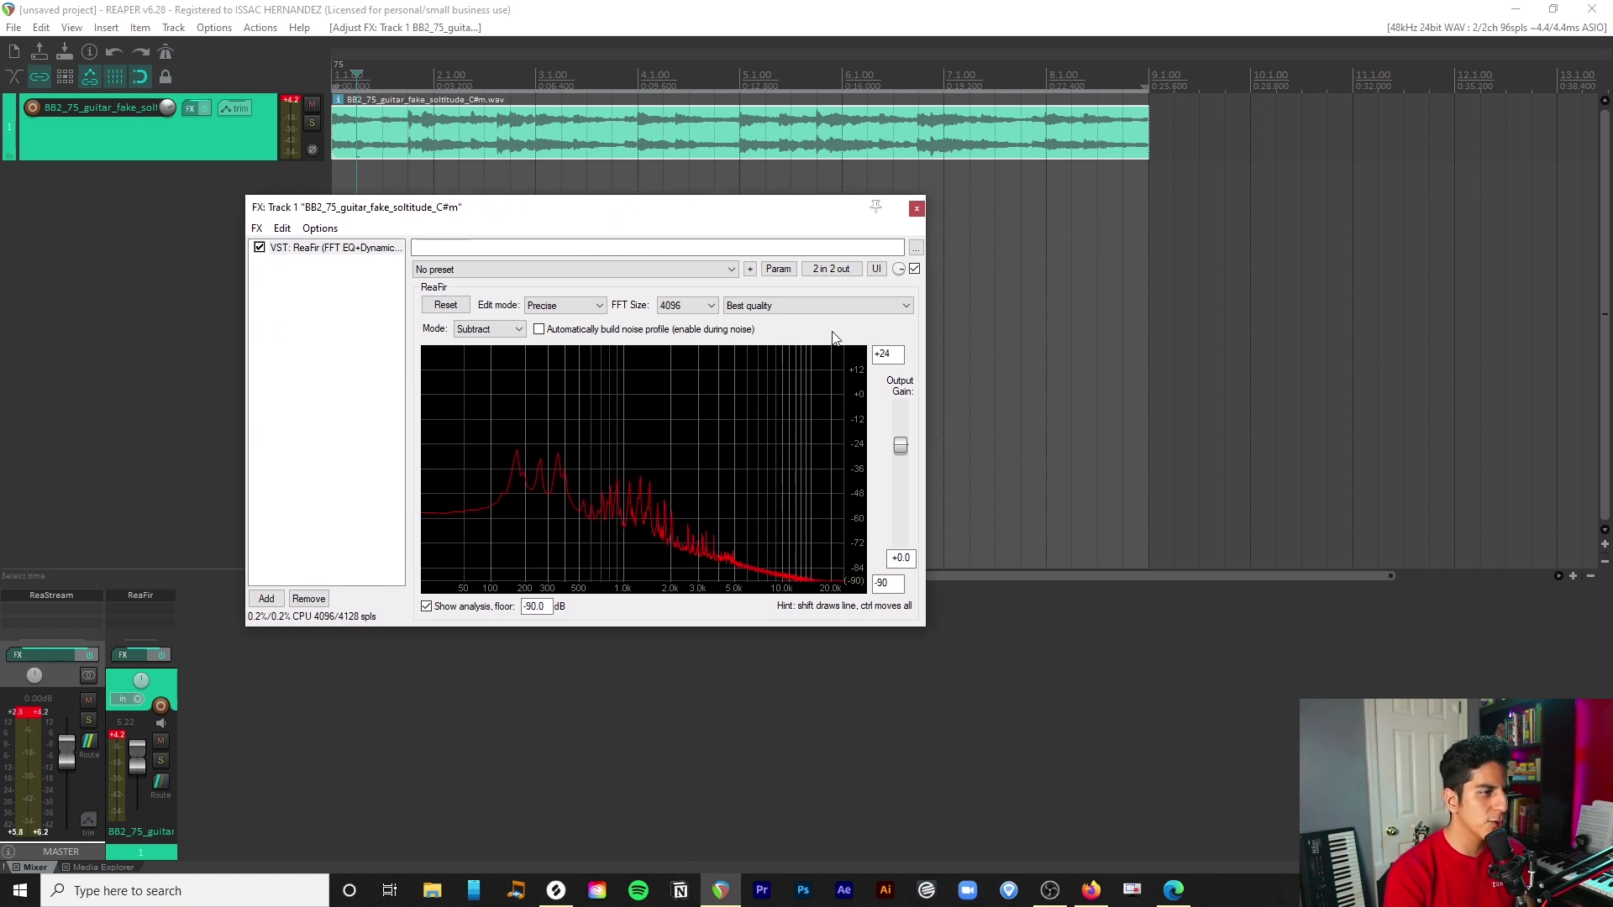
left_click_drag(760, 212, 782, 210)
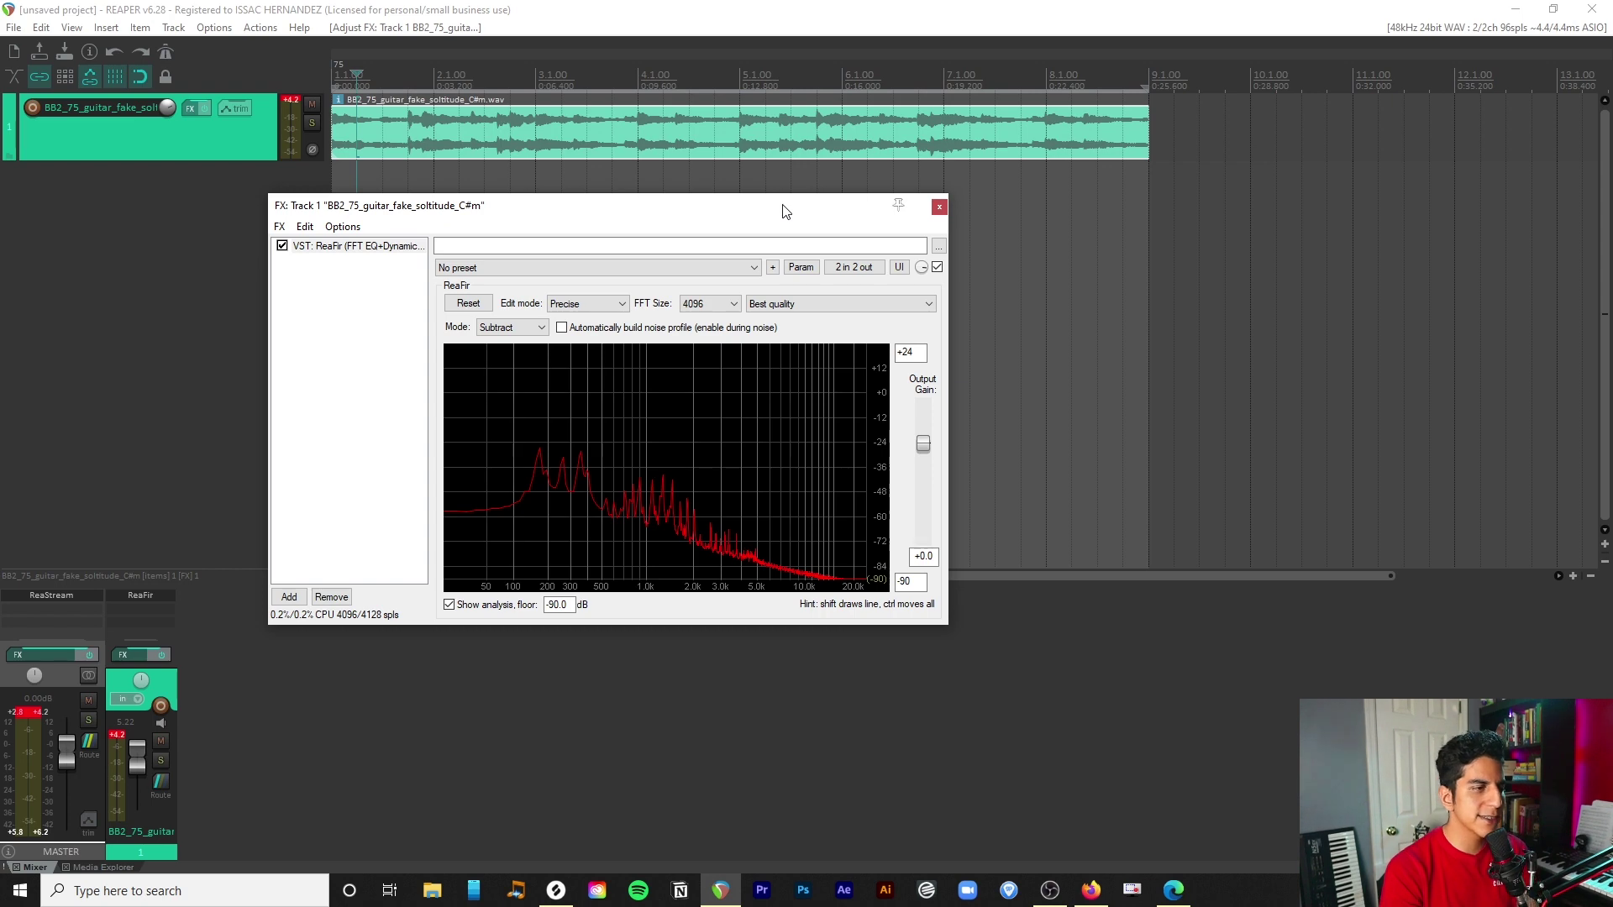
left_click_drag(796, 212, 885, 165)
left_click(890, 217)
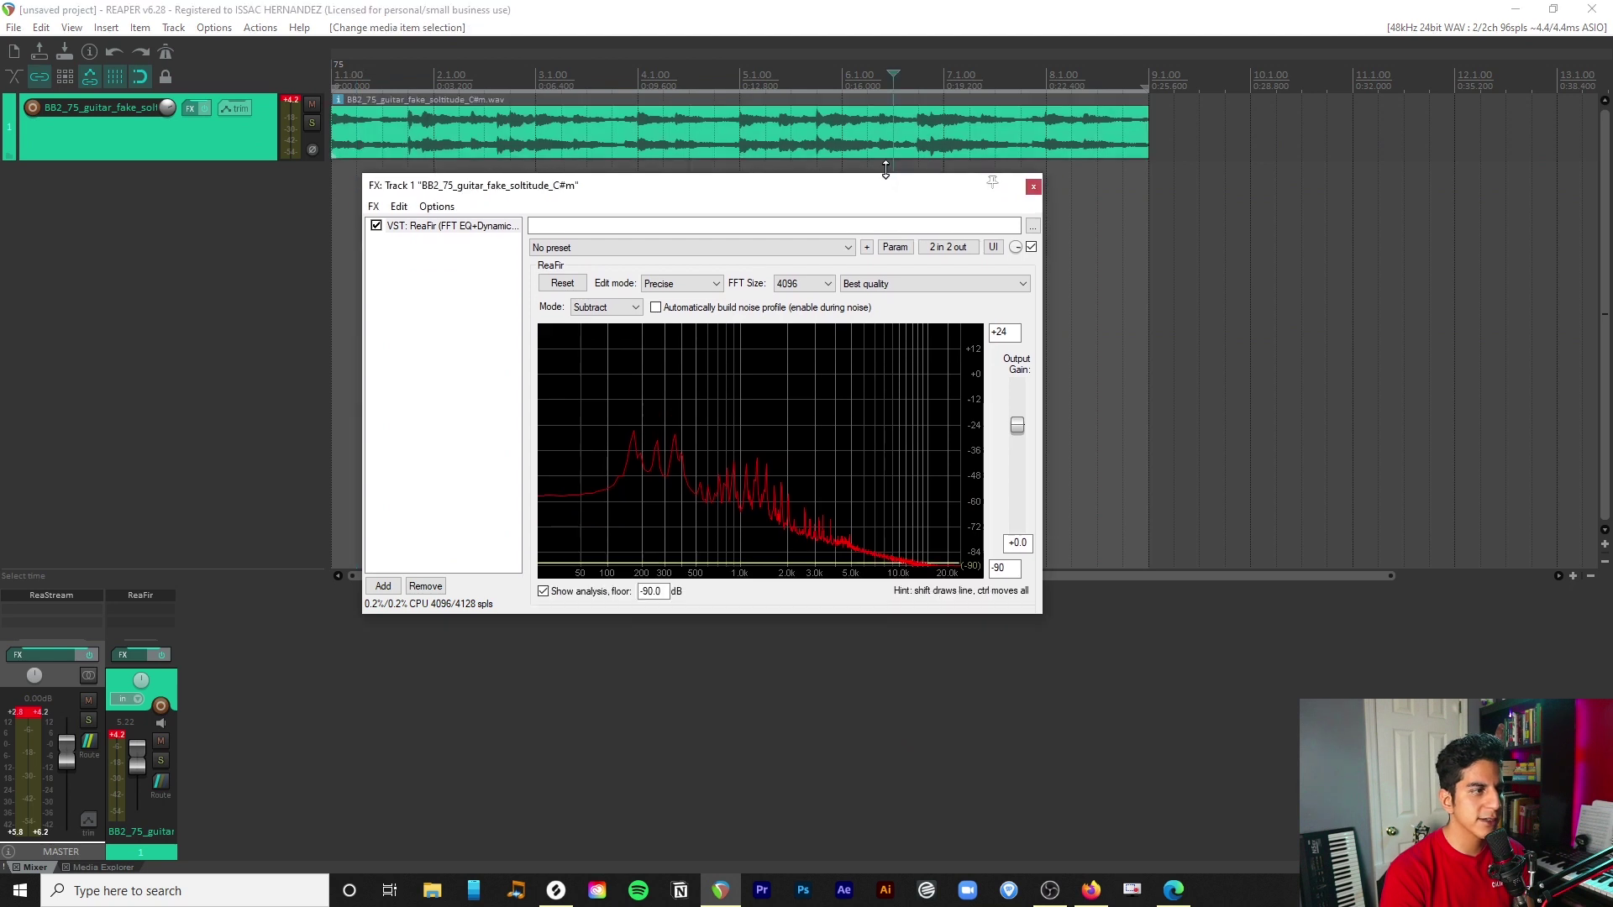